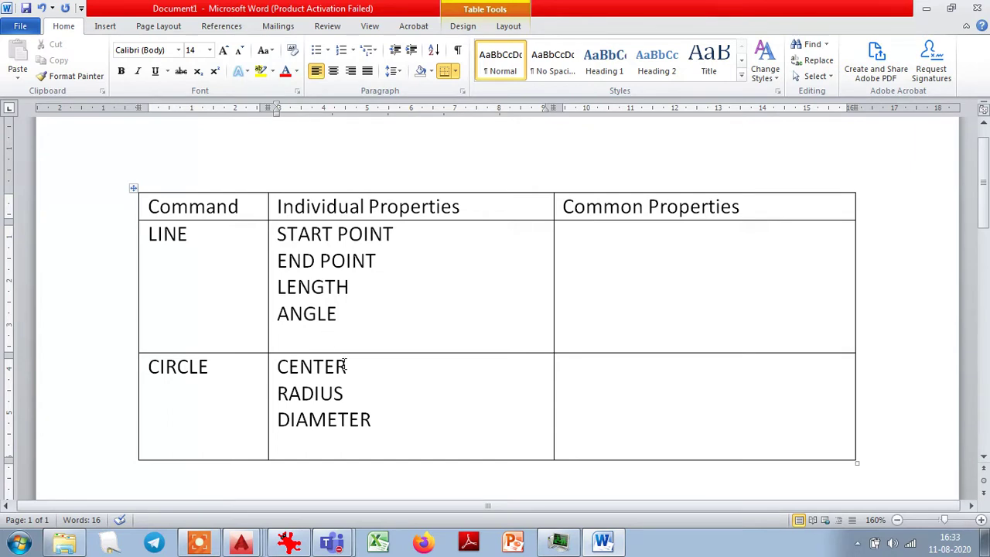
Add TANGANT, AREA and CIRCUMFERENCE on separate lines below DIAMETER in the individual properties of CIRCLE.
click(378, 421)
key(Return)
text(TANG)
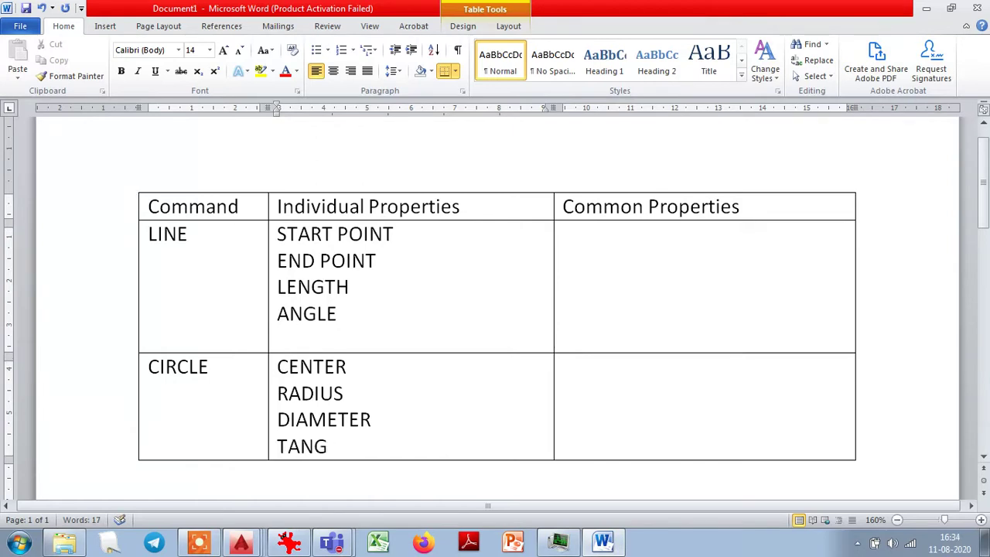
text(ANT)
key(Return)
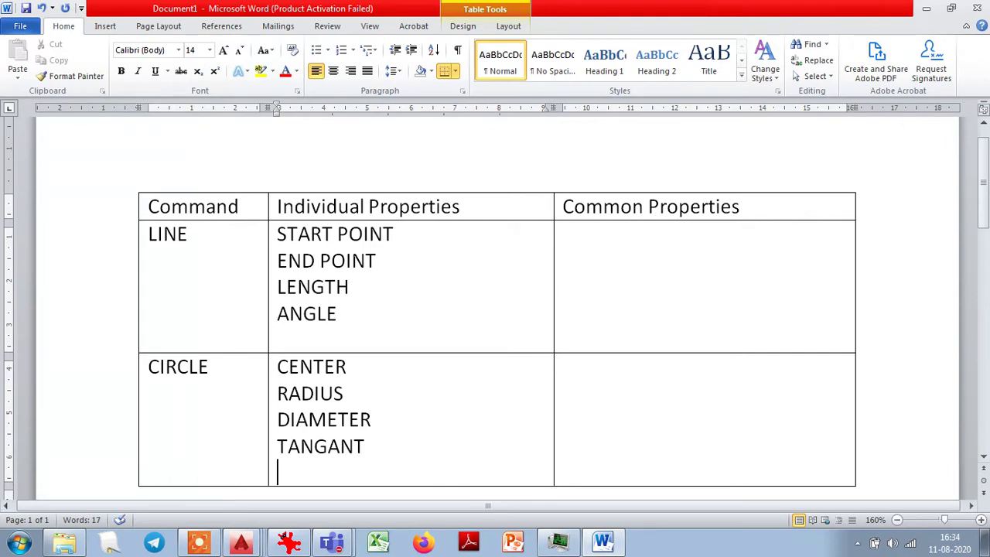
text(AREA)
key(Return)
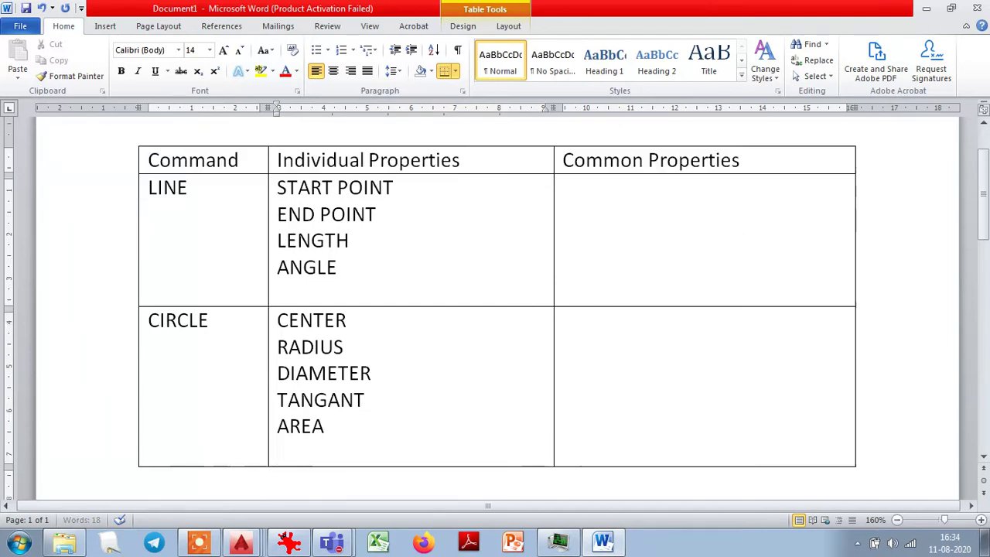
text(CIR)
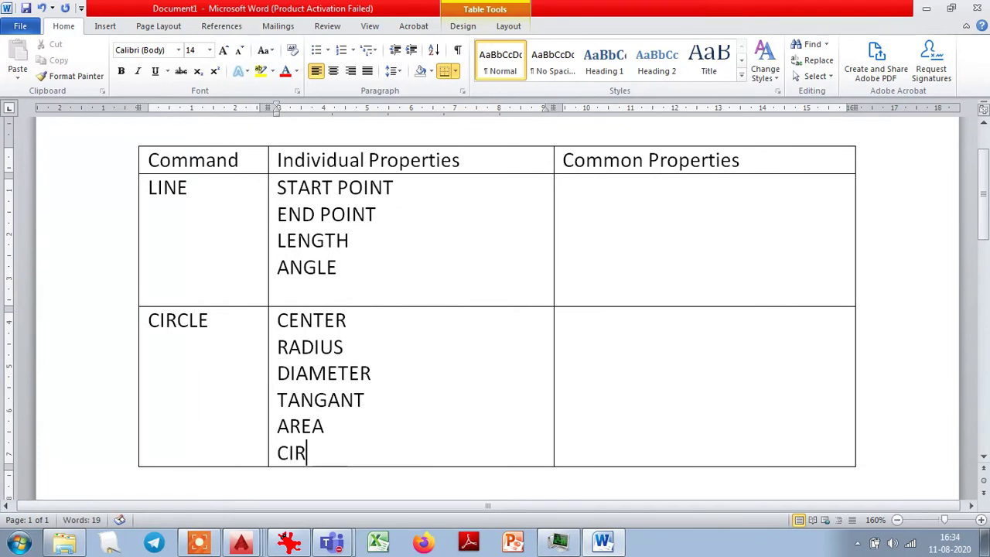
text(CUMFERENCE)
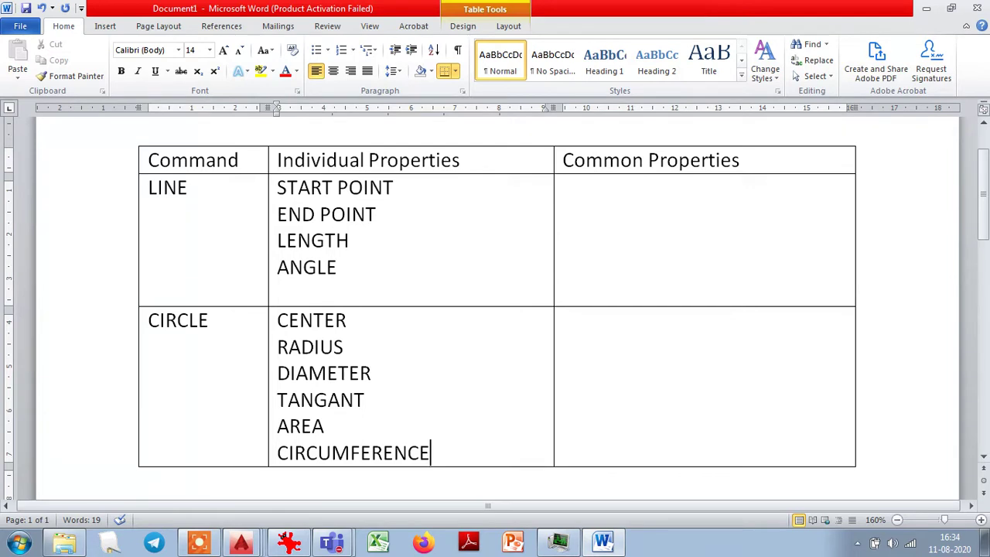
Place the cursor in the empty common properties cell for LINE, and switch to AutoCAD to create a new drawing.
click(657, 200)
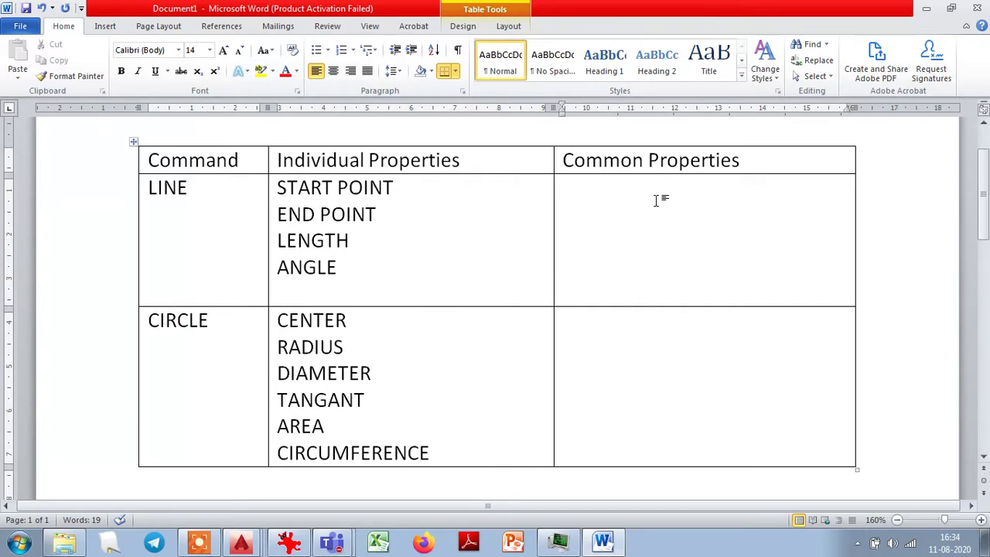
click(229, 543)
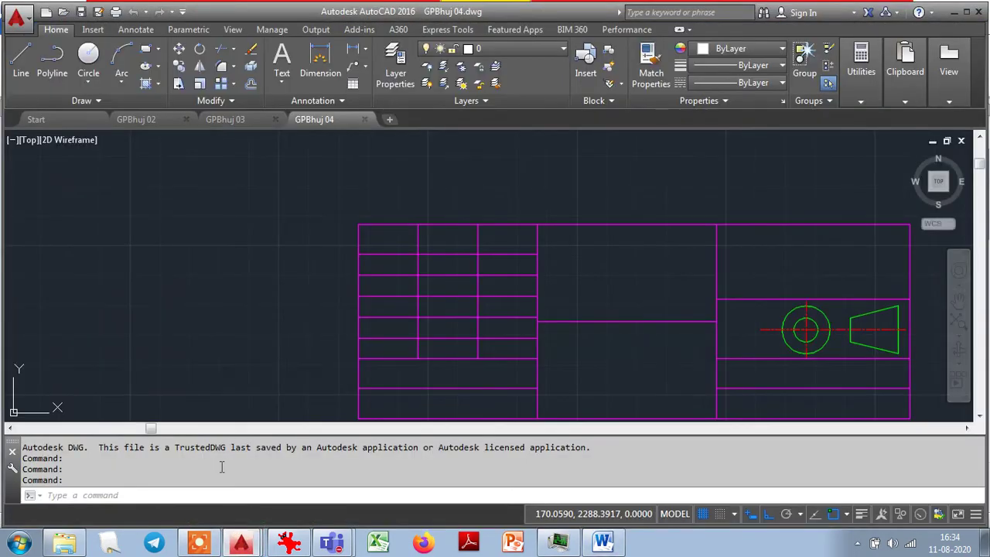
click(390, 120)
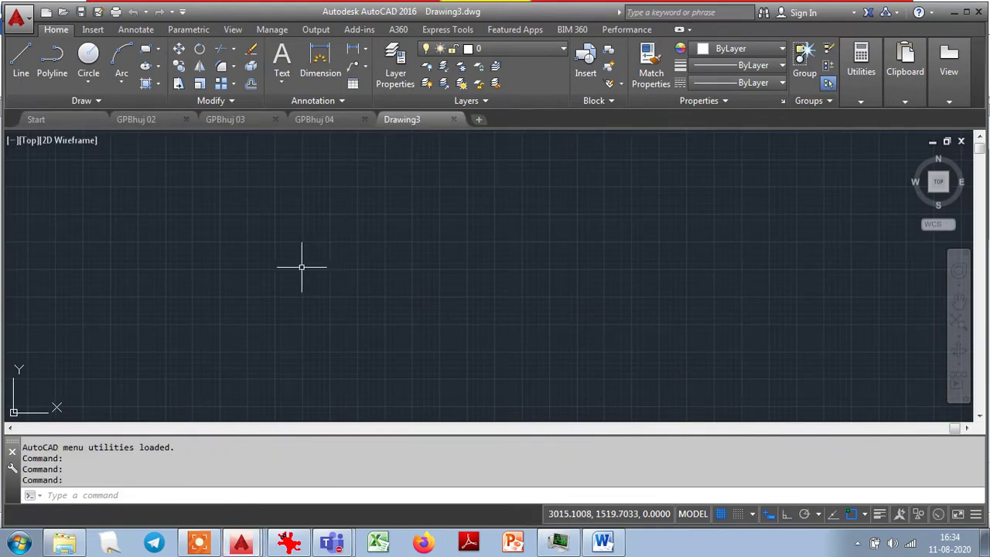
Draw a horizontal line 250 units long with Ortho mode switched on.
text(z)
key(Return)
text(a)
key(Return)
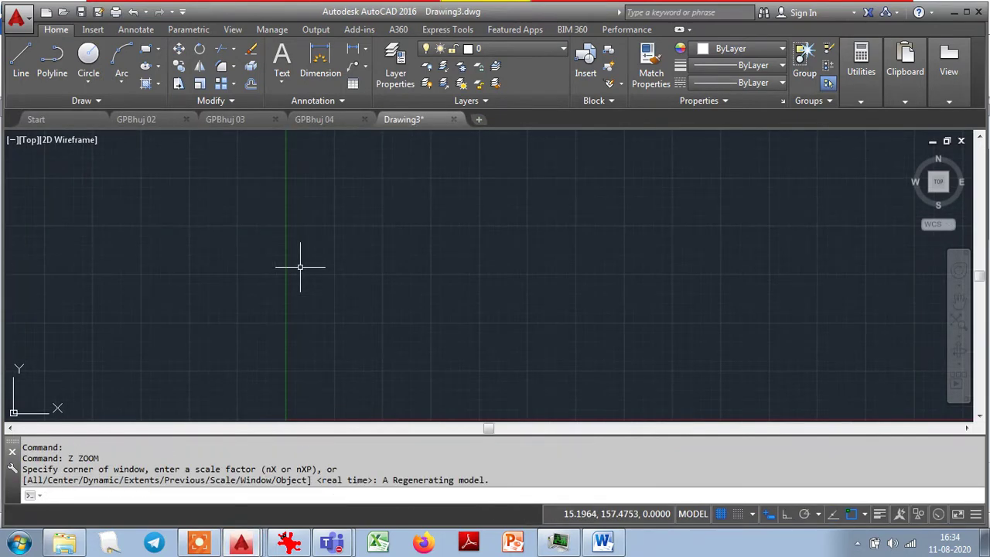
click(21, 62)
click(367, 276)
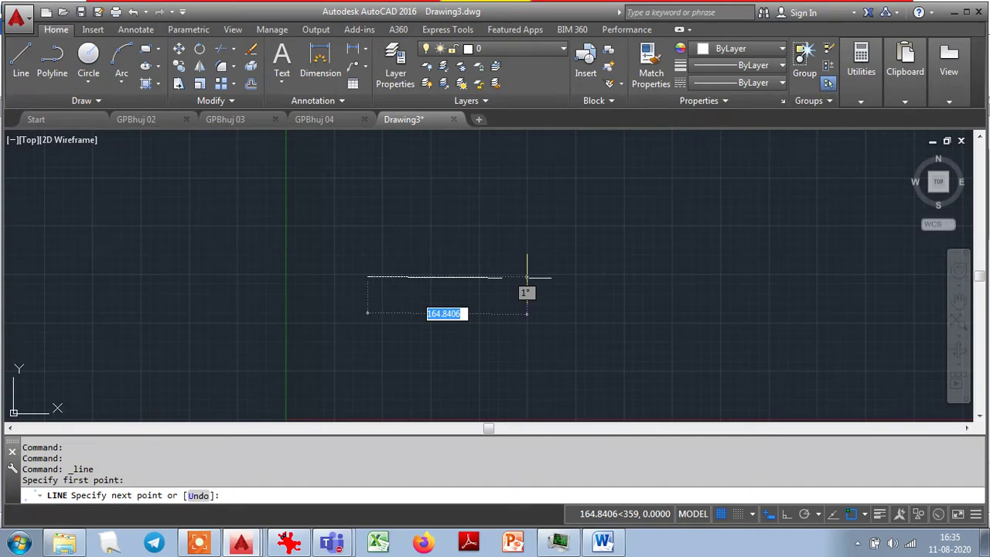
click(786, 515)
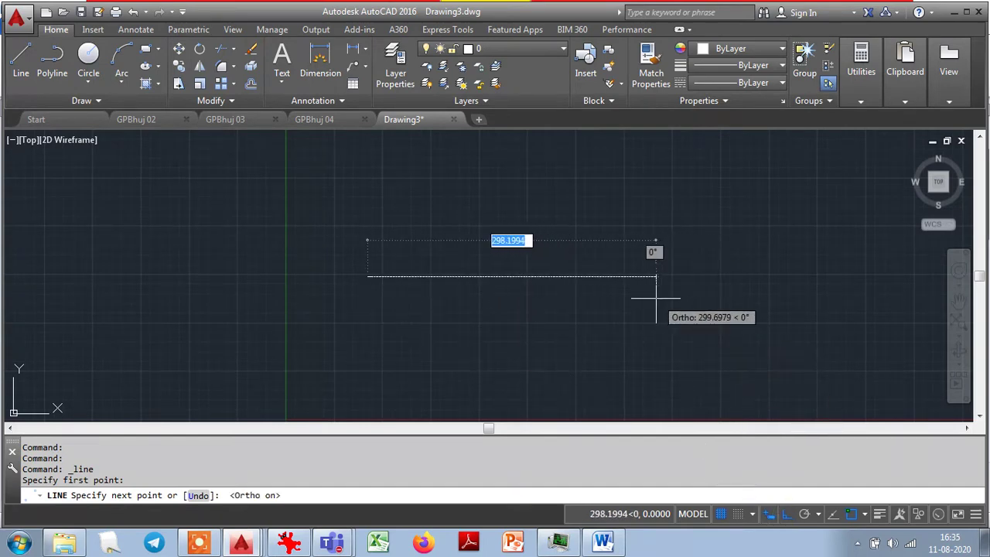
text(250)
key(Return)
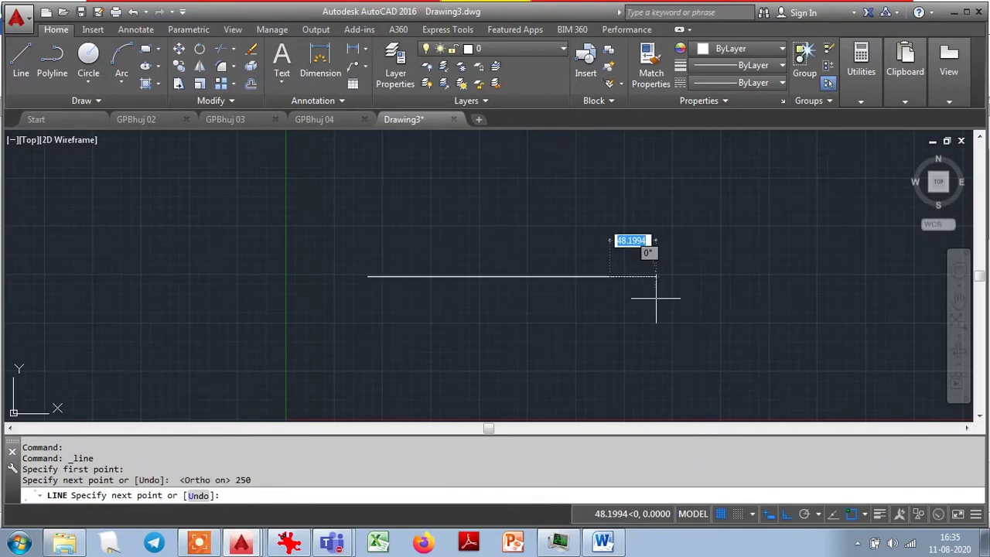
key(Escape)
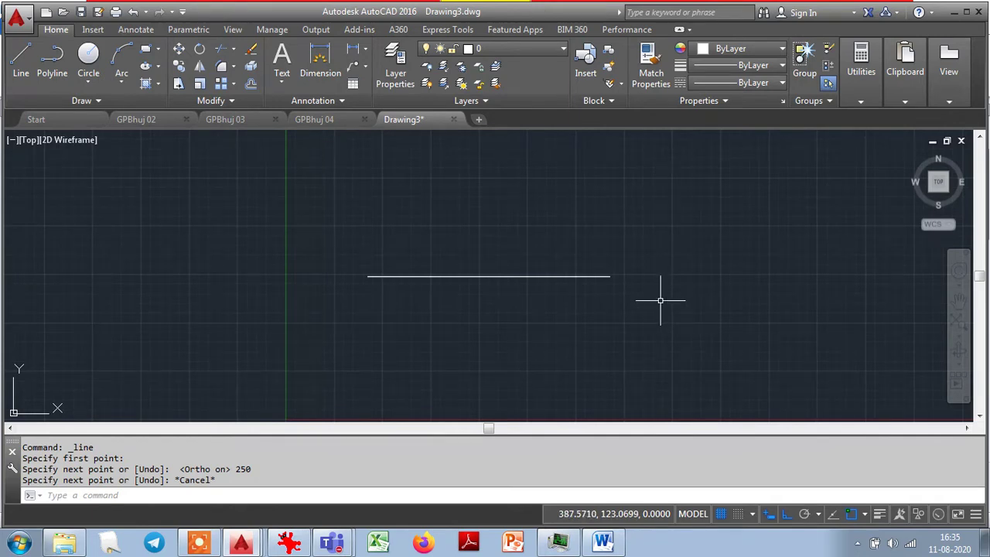
Select the line and examine its general and geometry values in the Properties palette.
click(652, 302)
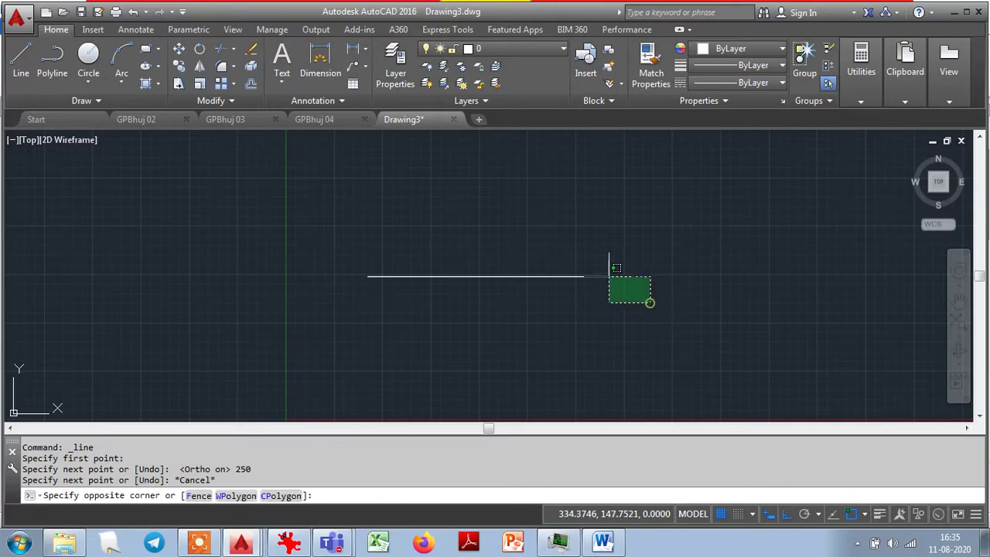
click(575, 256)
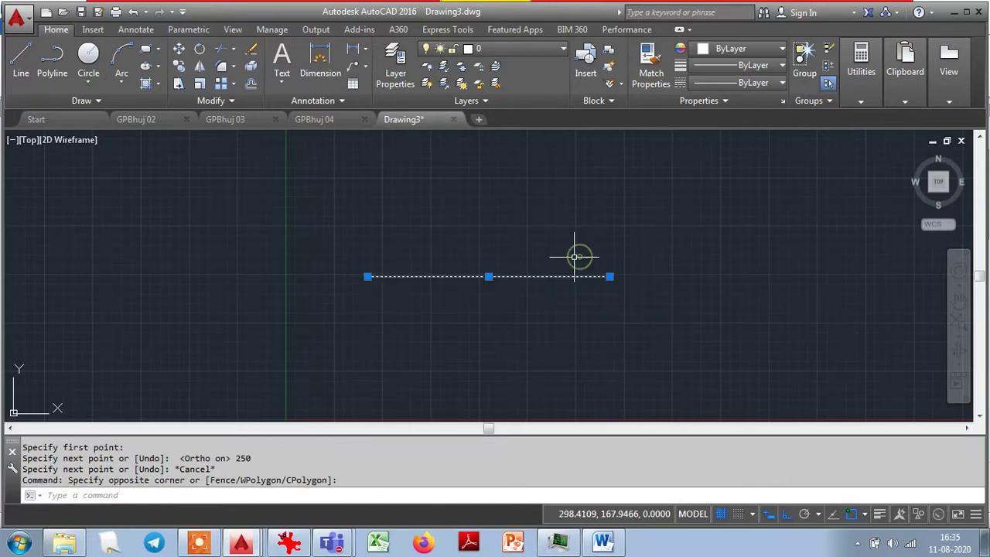
click(233, 30)
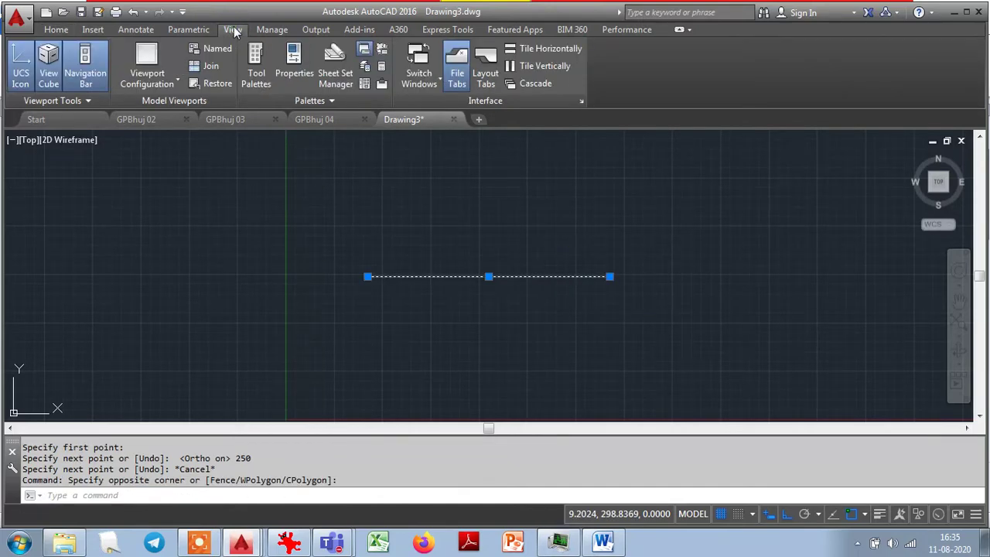
click(294, 62)
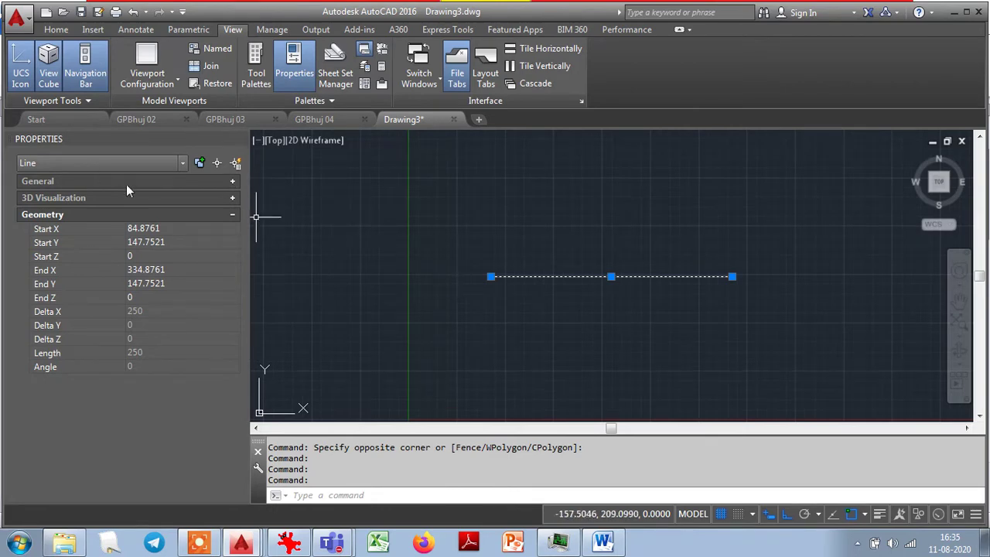
click(232, 181)
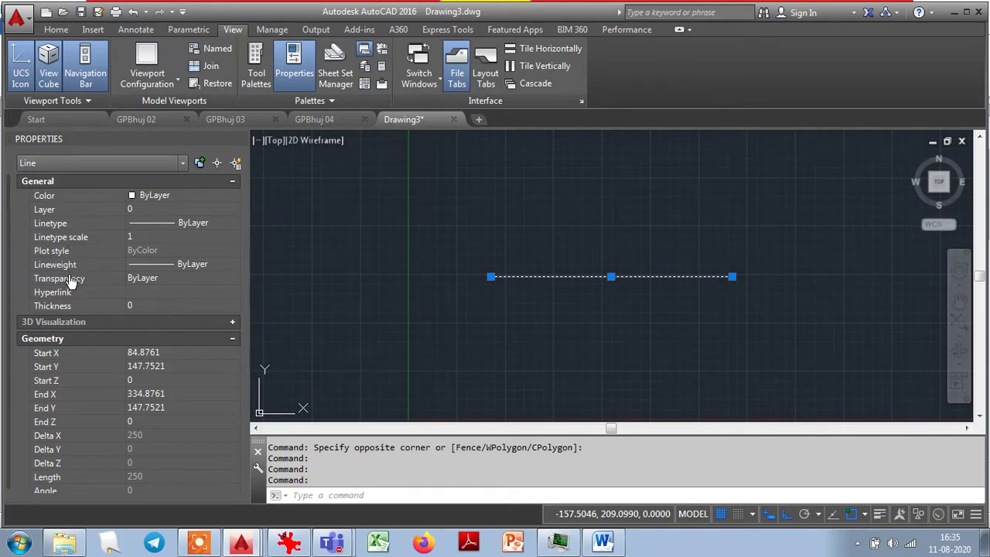
click(232, 181)
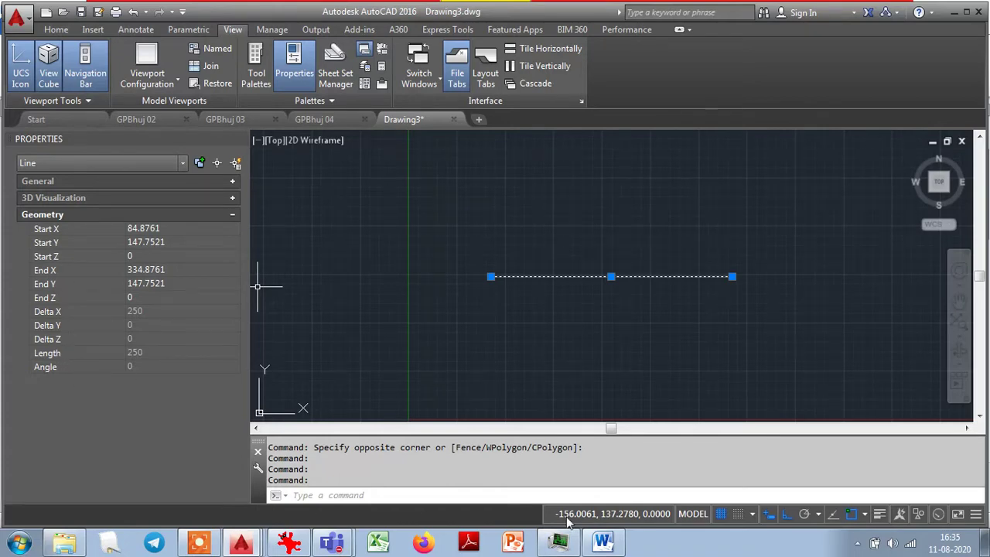
Switch to Word and list COLOR, LINETYPE and LINE WEIGHT as the common properties of LINE.
click(603, 542)
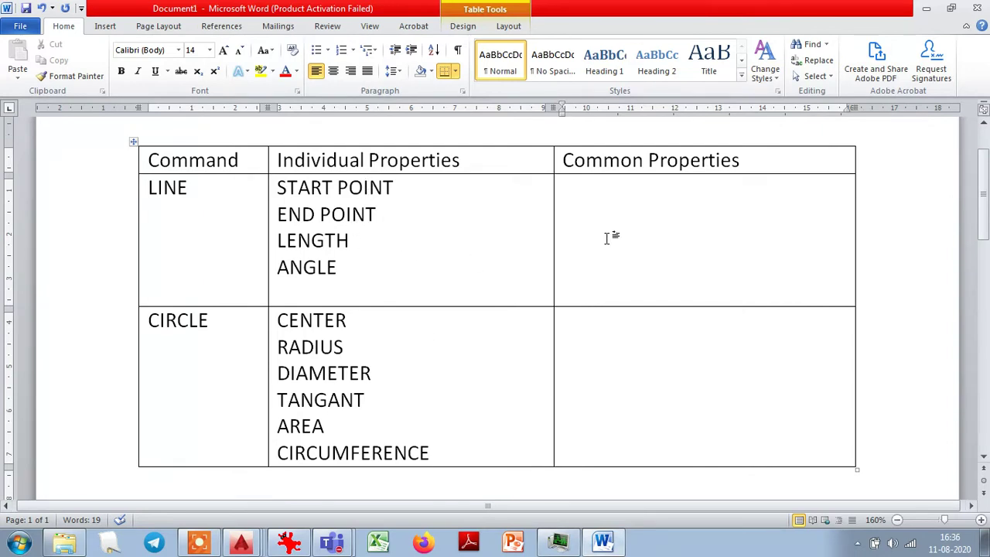
text(COLOR)
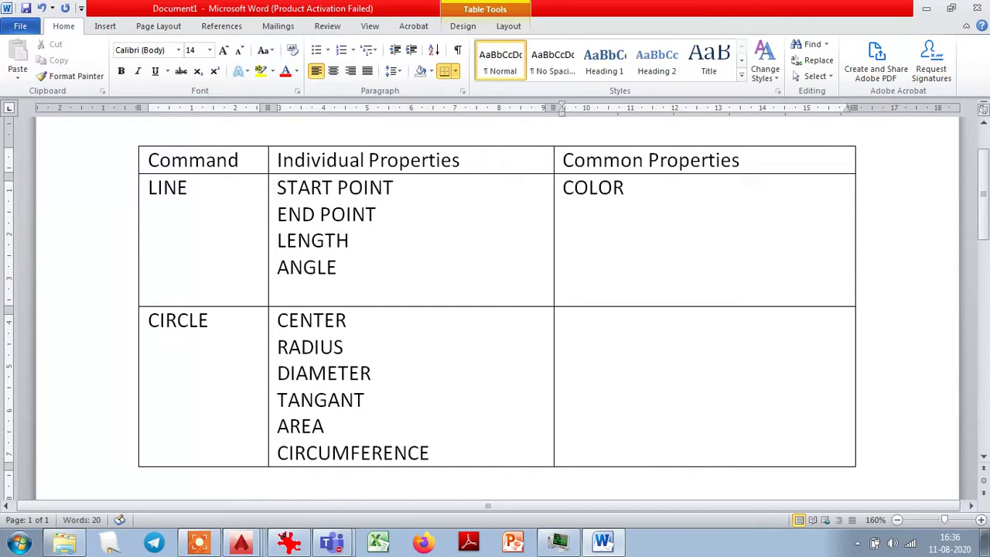
click(608, 236)
key(Return)
text(LINETYPE)
key(Return)
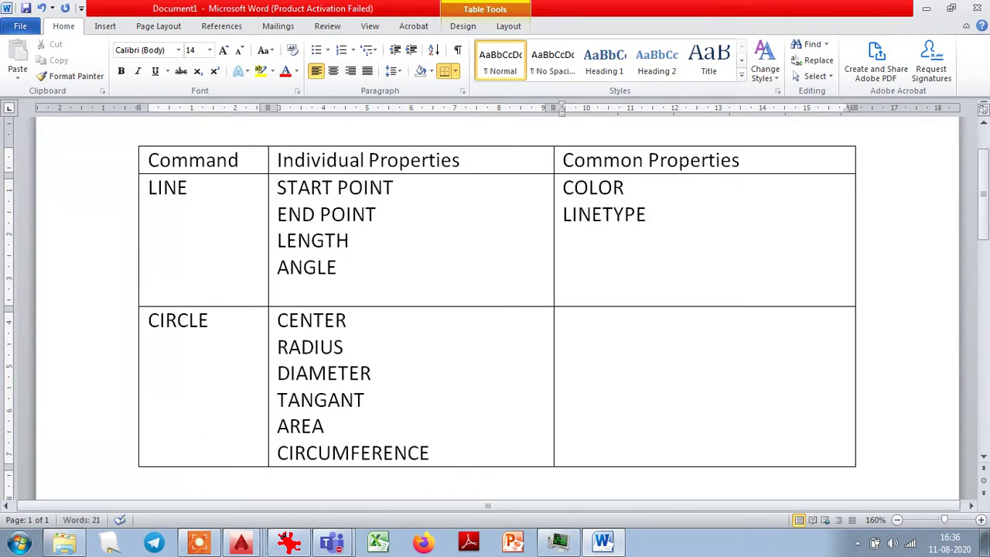
text(LINE W)
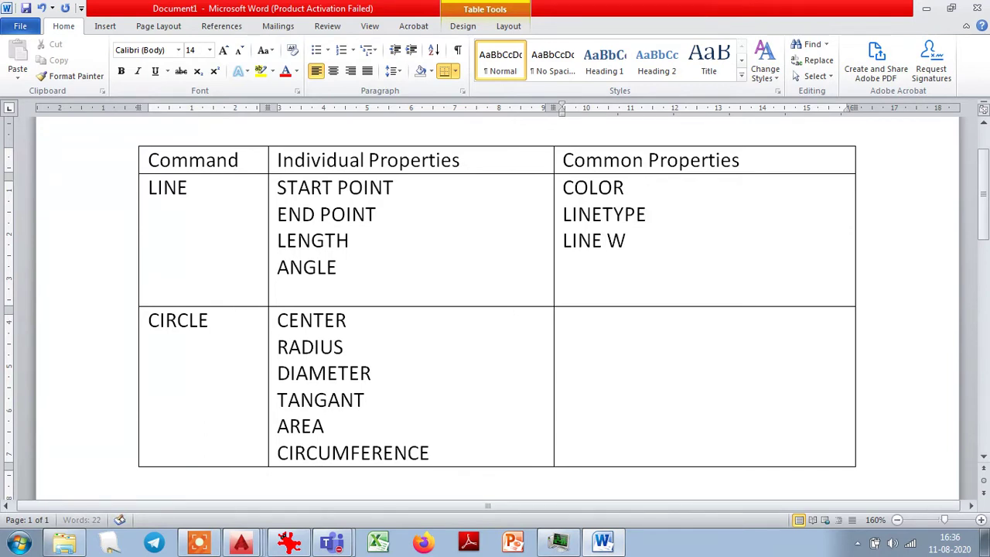
text(EIGHT)
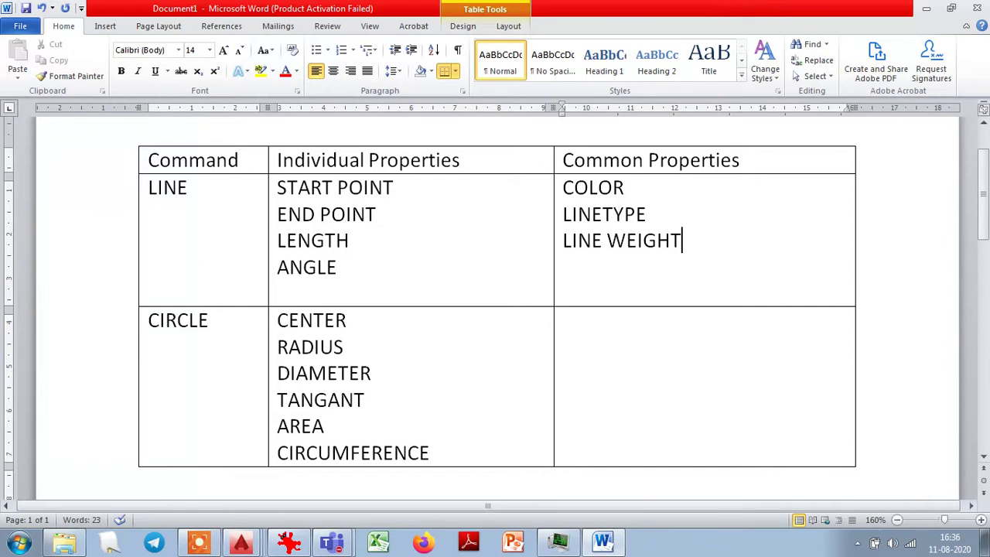
Copy the three common properties of LINE into the common properties cell of CIRCLE.
key(Down)
key(Up)
key(shift+Home)
key(shift+Up)
key(shift+Left)
key(shift+Left)
key(shift+Left)
key(shift+Left)
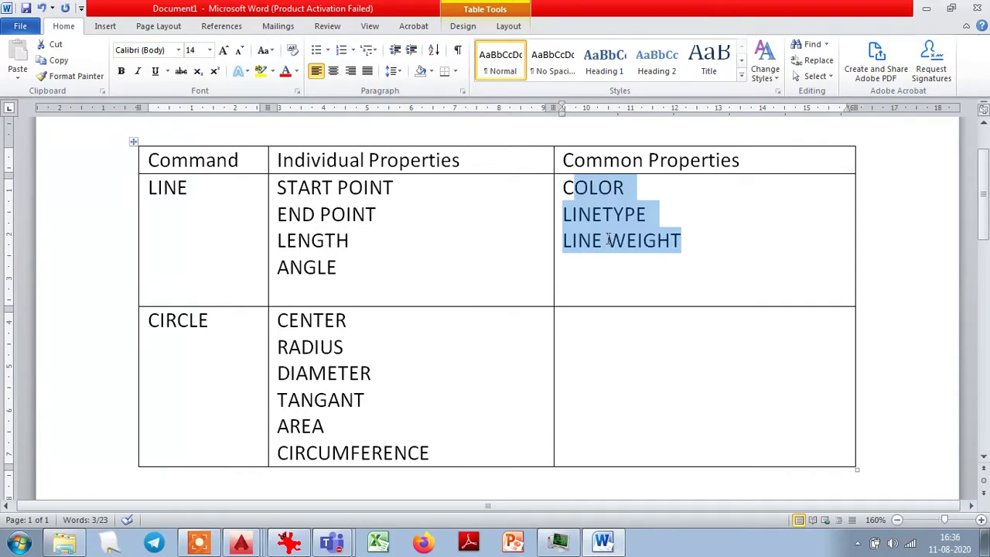
key(shift+Left)
key(ctrl+c)
key(Down)
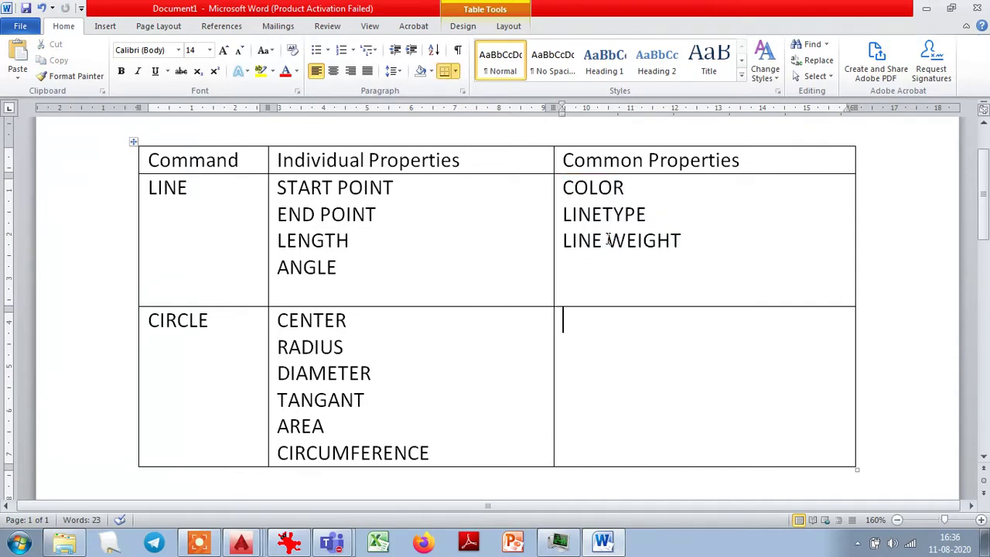
key(ctrl+v)
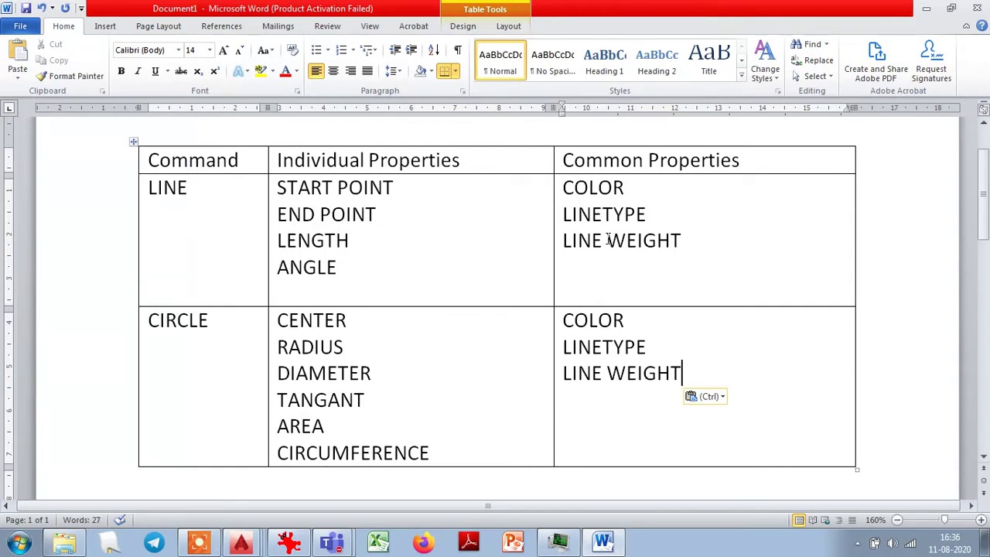
click(563, 320)
Switch to AutoCAD, deselect the line, and close and reopen the Properties palette.
key(alt+Tab)
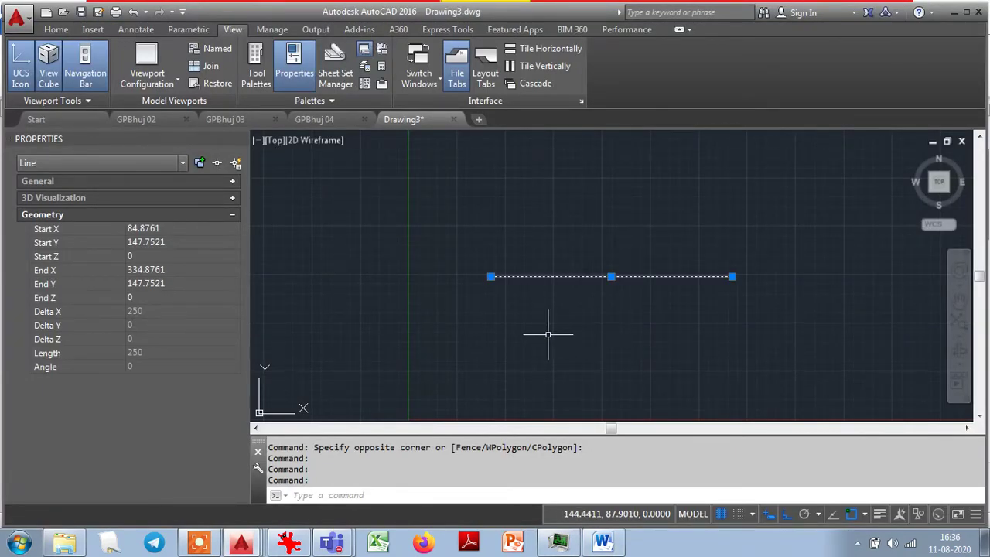
key(Escape)
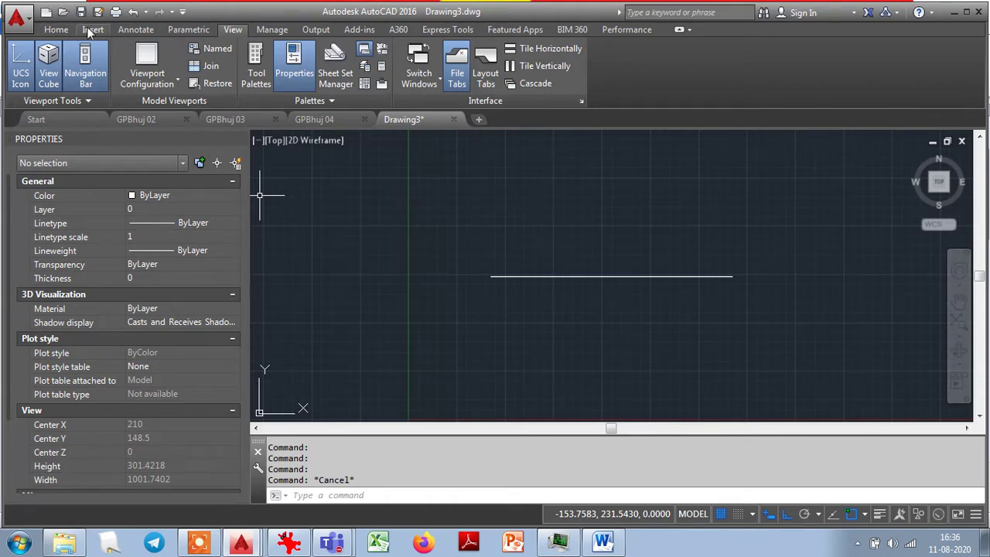
click(297, 73)
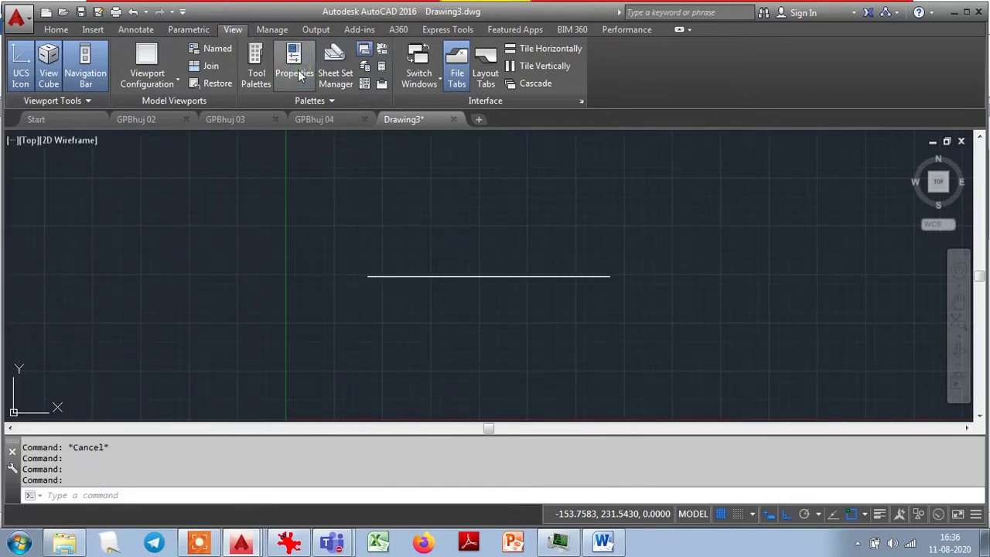
click(299, 74)
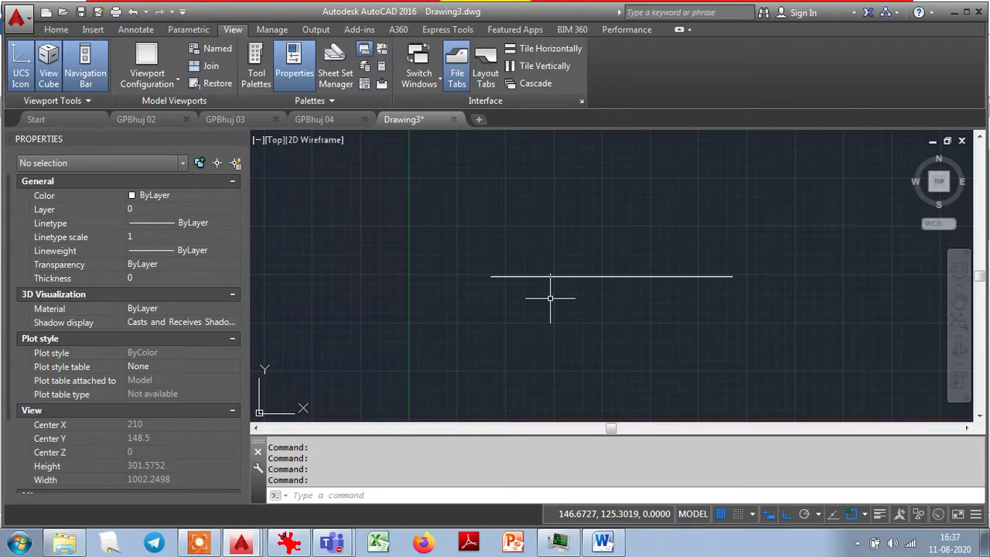
Select the horizontal line and set its color to Red in its general properties.
click(615, 298)
click(580, 254)
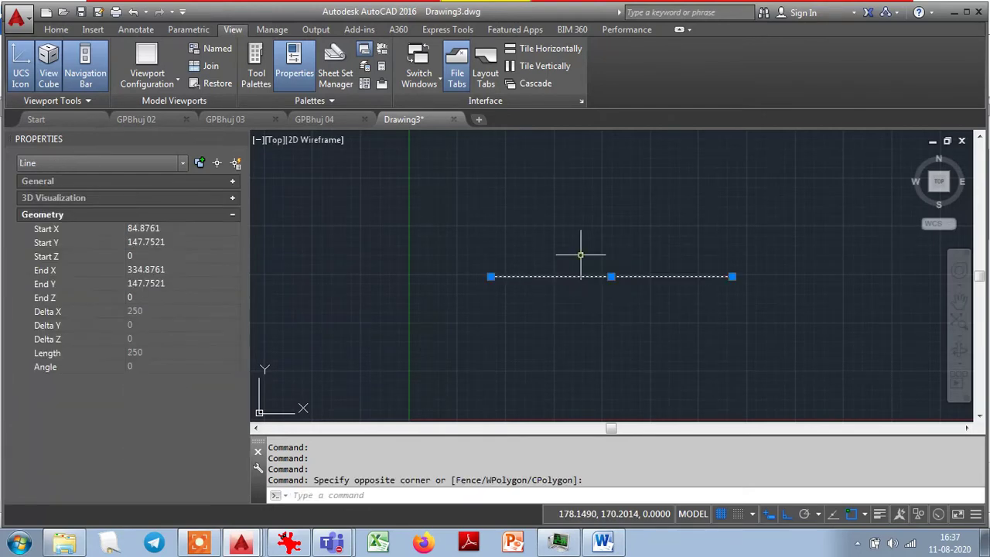
click(232, 182)
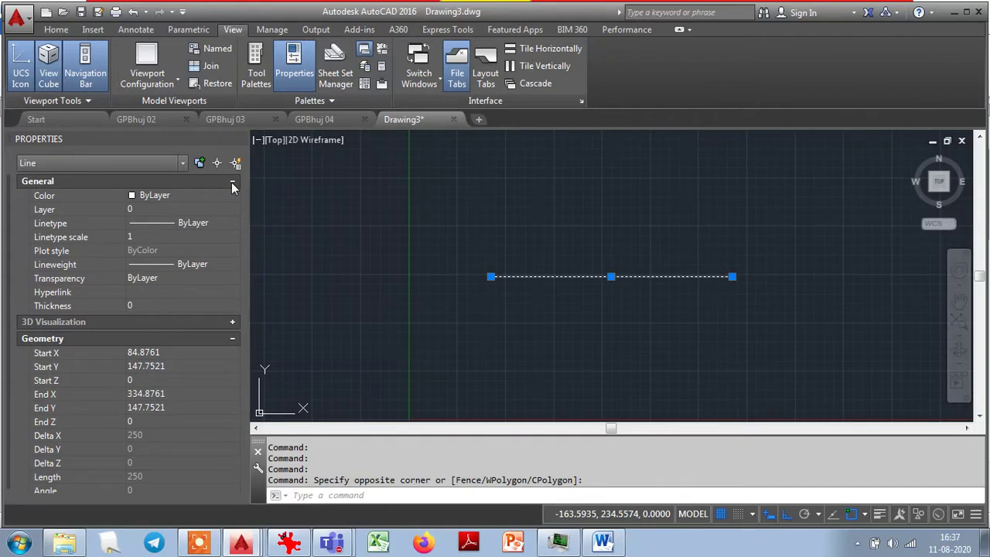
click(153, 194)
click(236, 196)
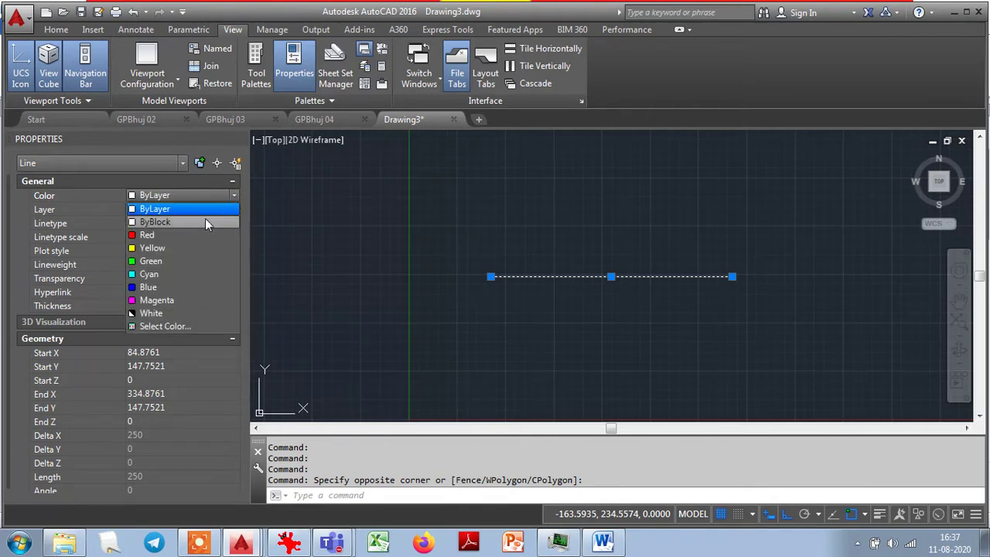
click(184, 233)
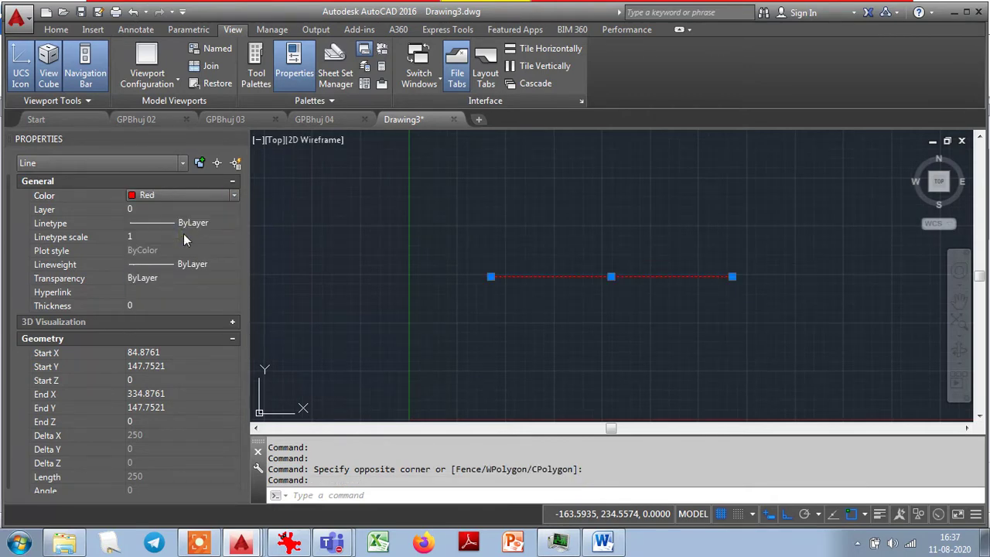
Set the selected red line's lineweight to 0.50 mm and turn on lineweight display in the drawing.
click(214, 266)
click(233, 265)
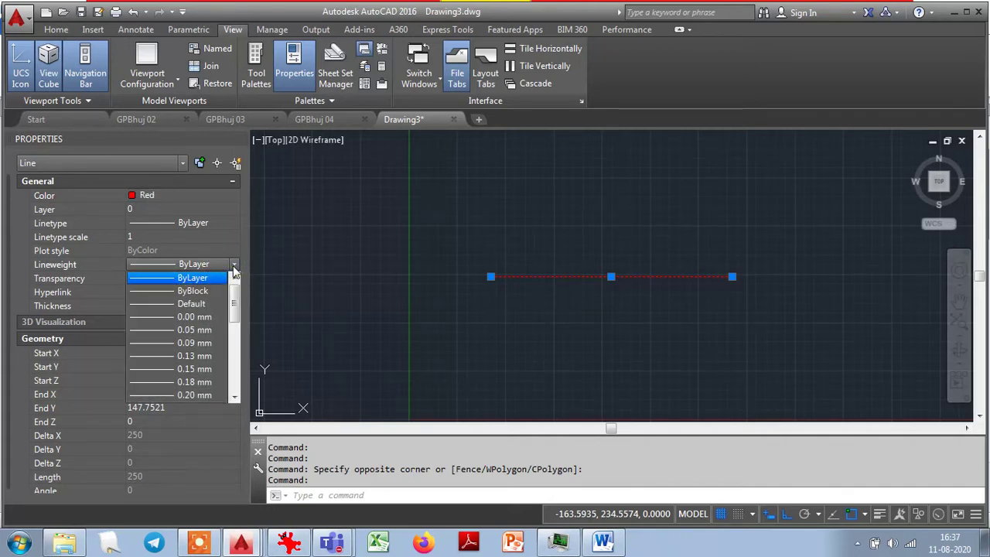
scroll(237, 333, down, 3)
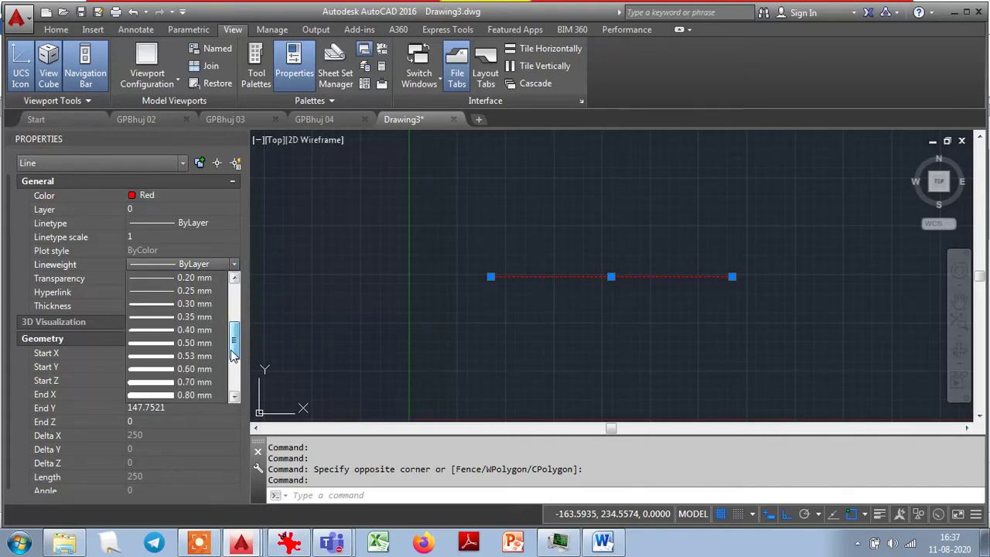
click(172, 343)
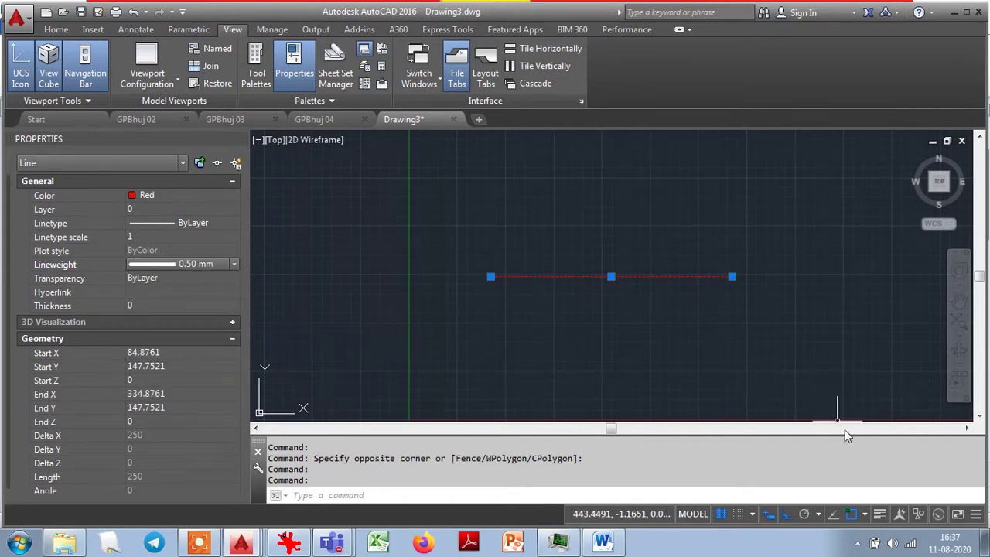
click(879, 519)
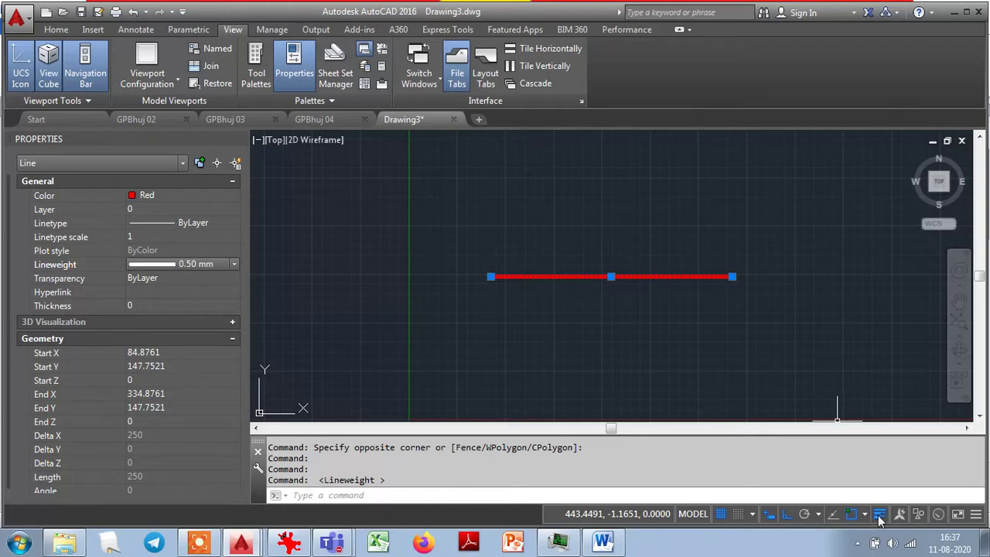
Set the red line's lineweight to 0.80 mm and view its available linetypes without choosing one.
click(232, 265)
click(187, 332)
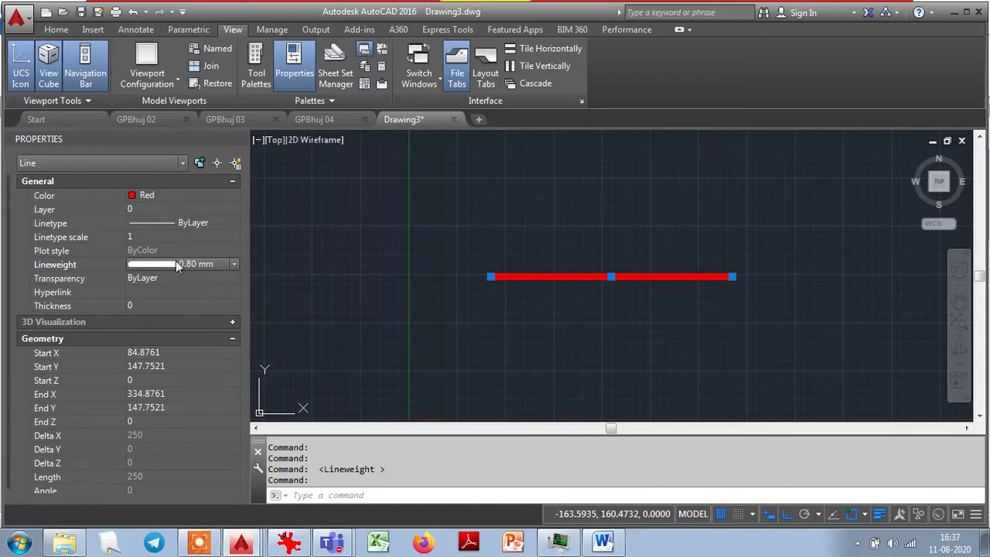
click(190, 223)
click(233, 222)
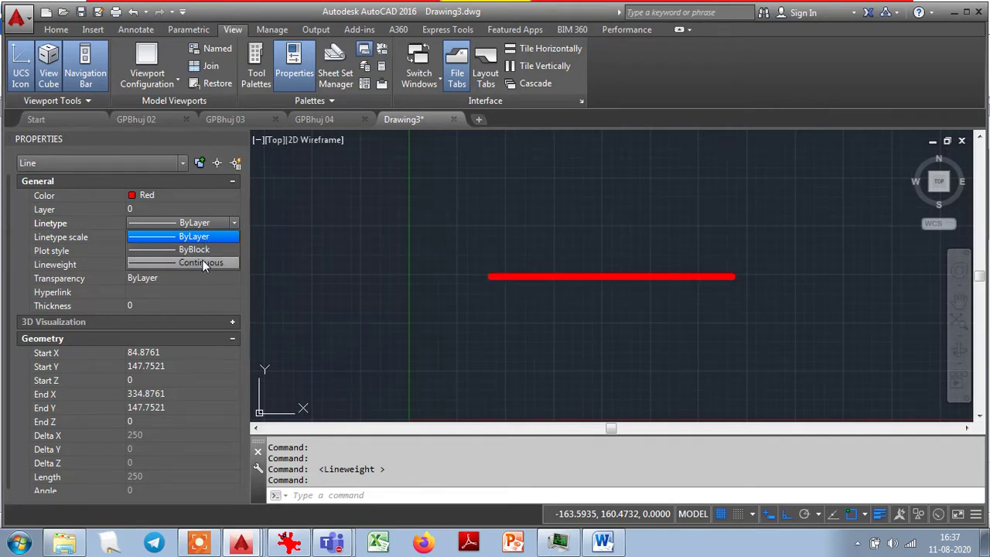
click(294, 235)
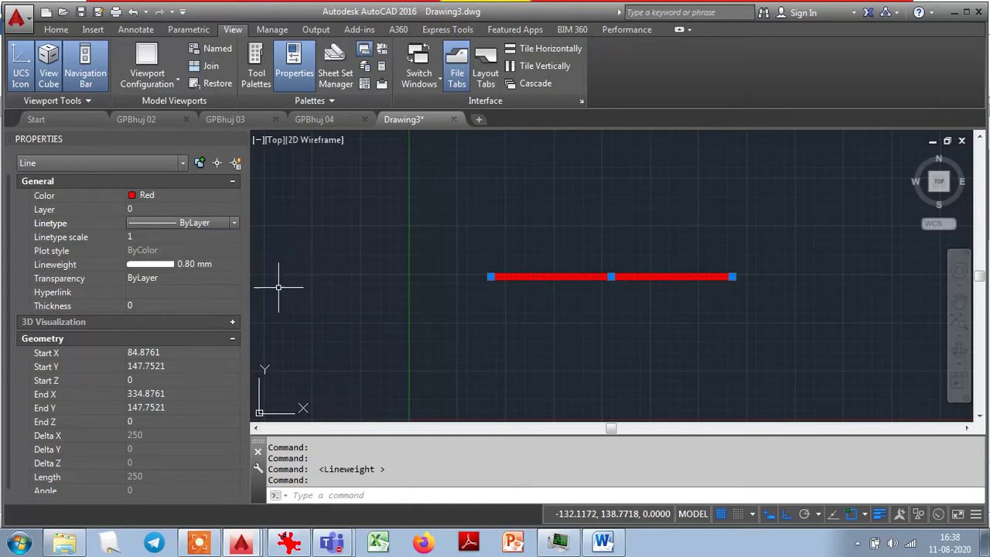
Set the red line's start point to X 0 and Y 0 in its geometry properties.
click(179, 354)
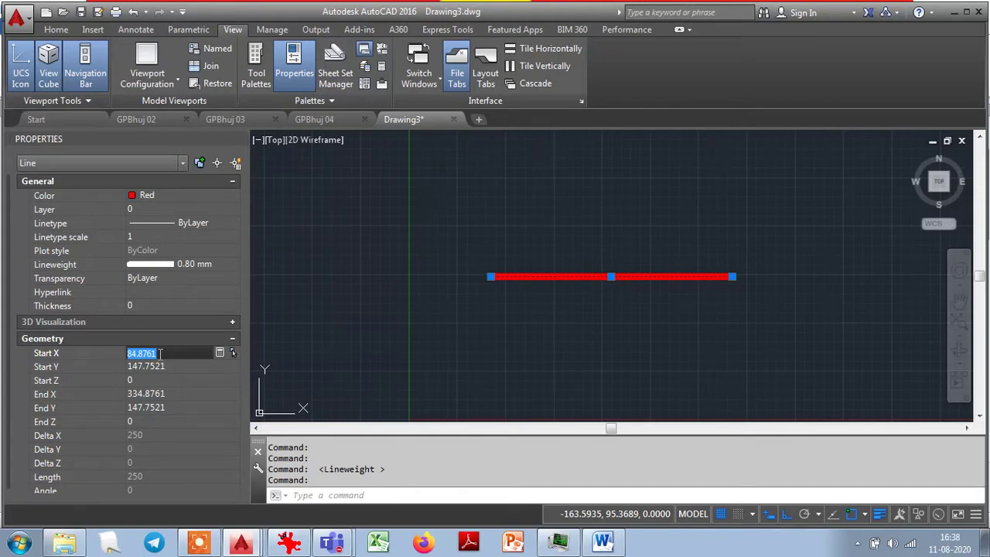
text(0)
key(Return)
click(168, 366)
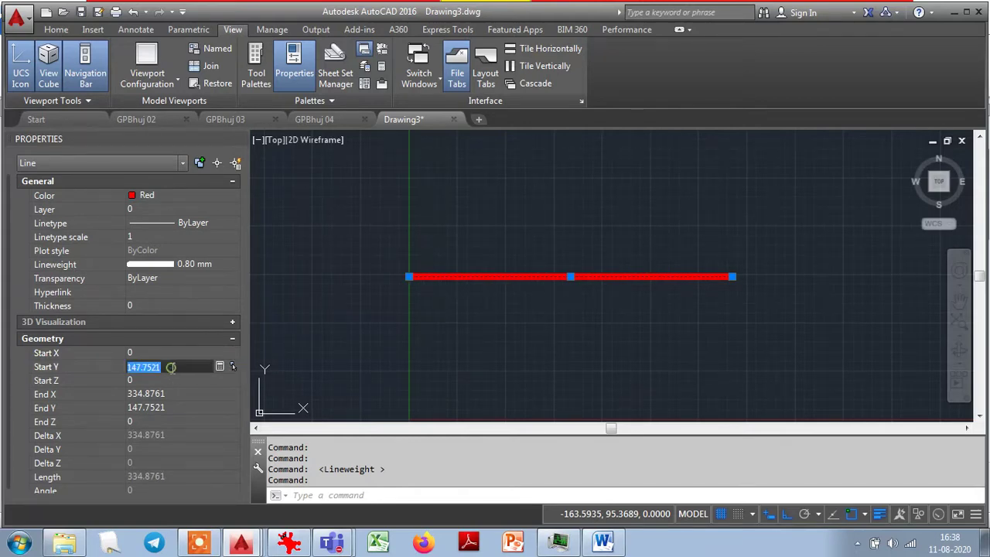
text(0)
key(Return)
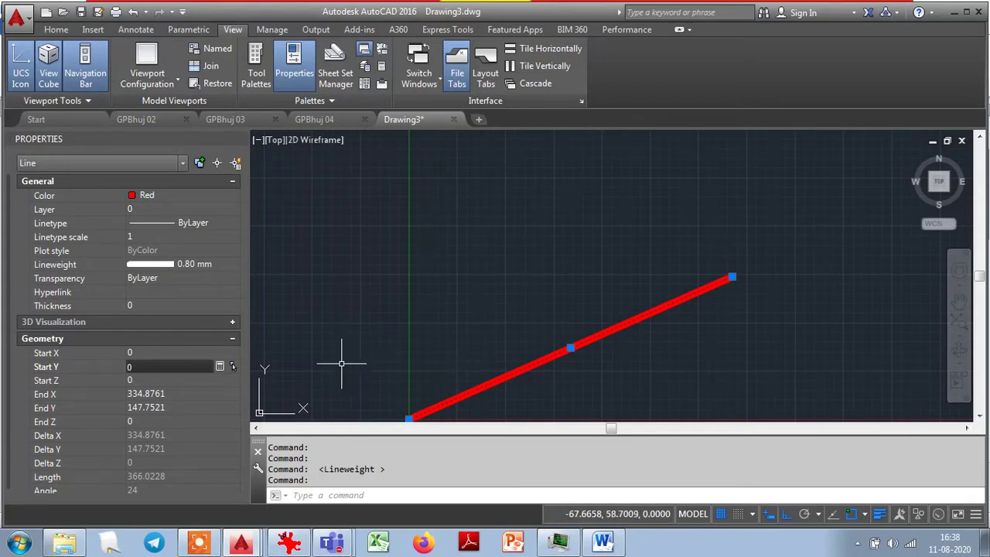
Set the red line's end point to X 250 and Y 0, and deselect the line.
click(171, 394)
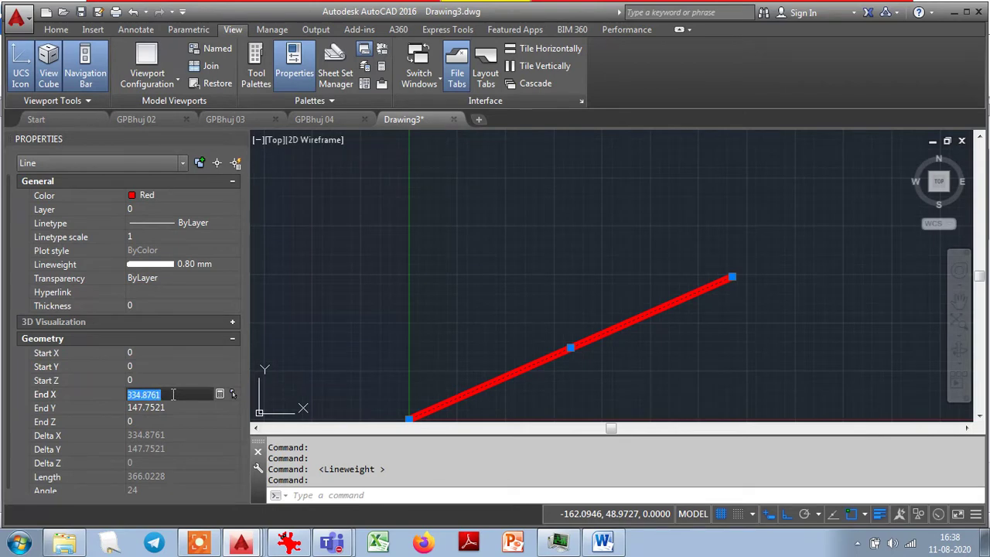
text(250)
key(Return)
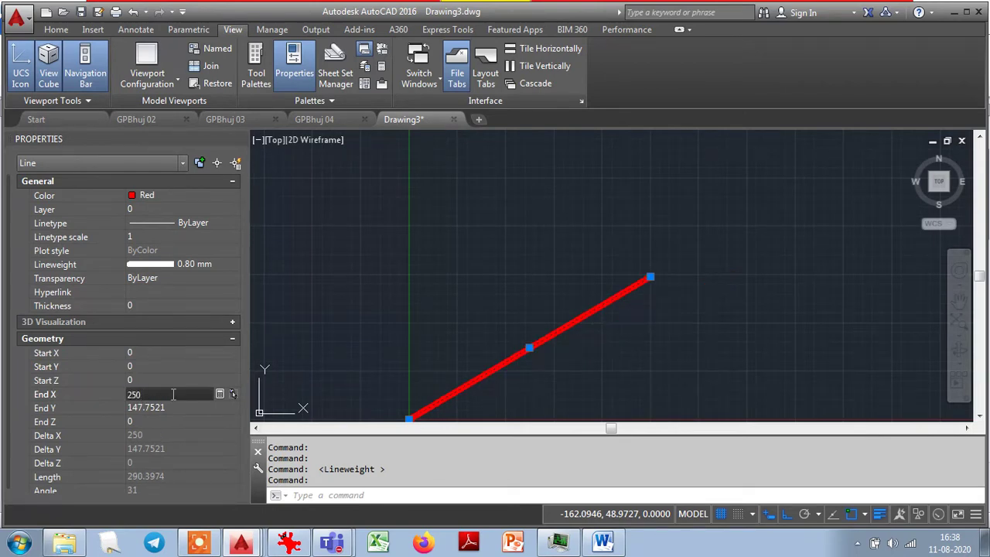
click(170, 408)
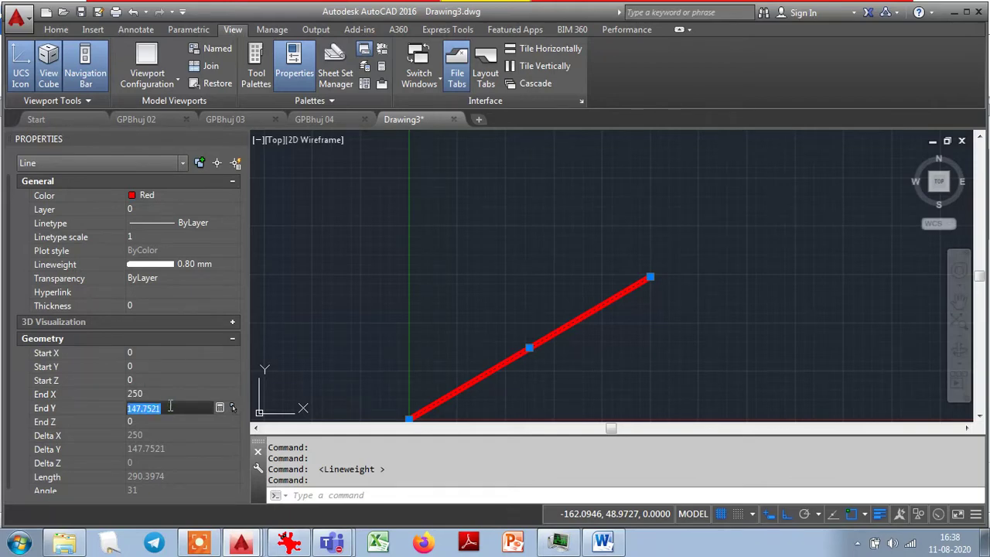
text(0)
key(Tab)
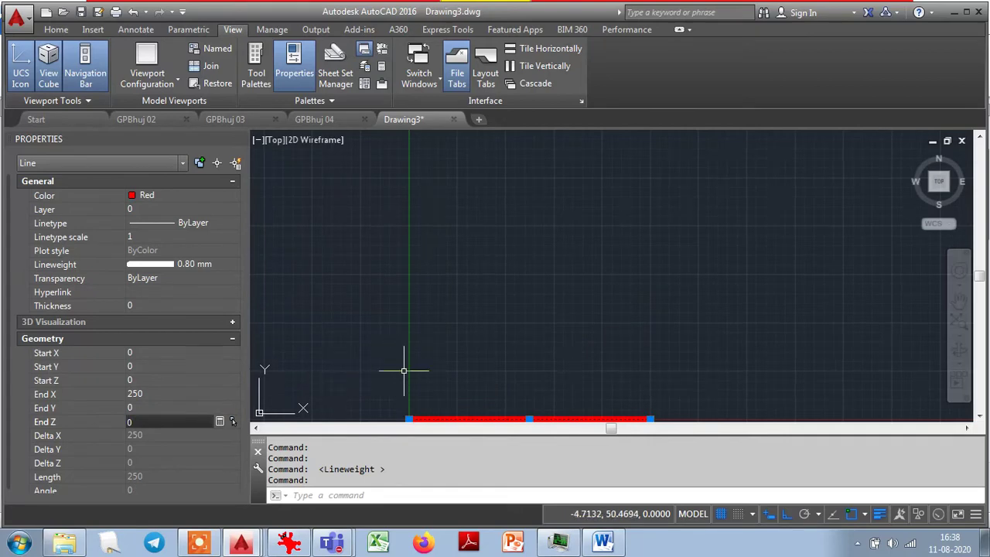
scroll(466, 394, down, 4)
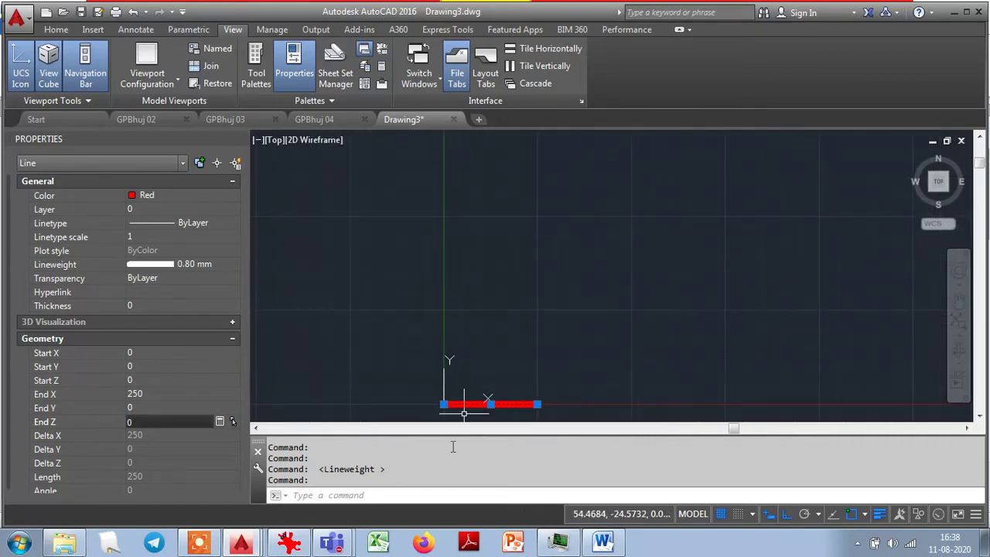
scroll(473, 416, up, 4)
scroll(473, 416, up, 4)
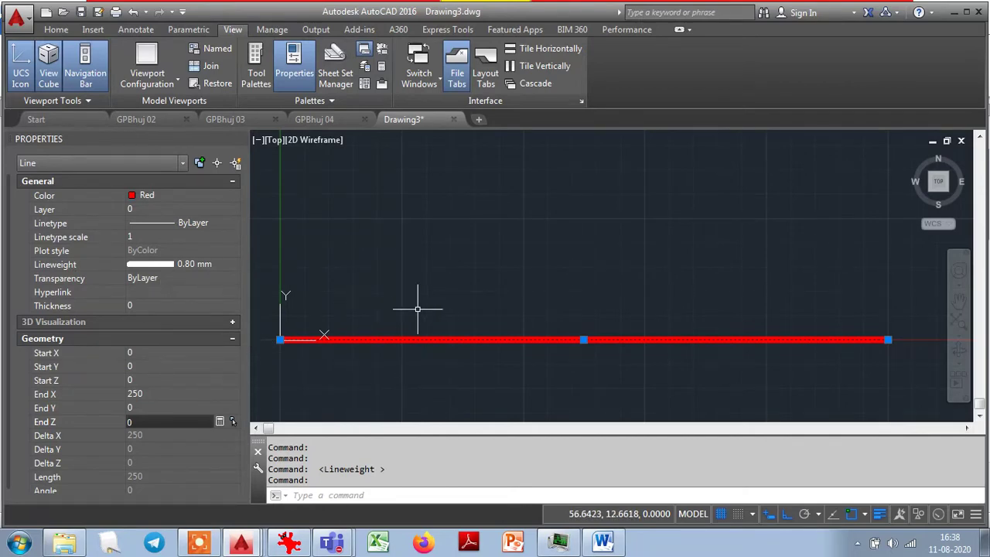
key(Escape)
key(Escape)
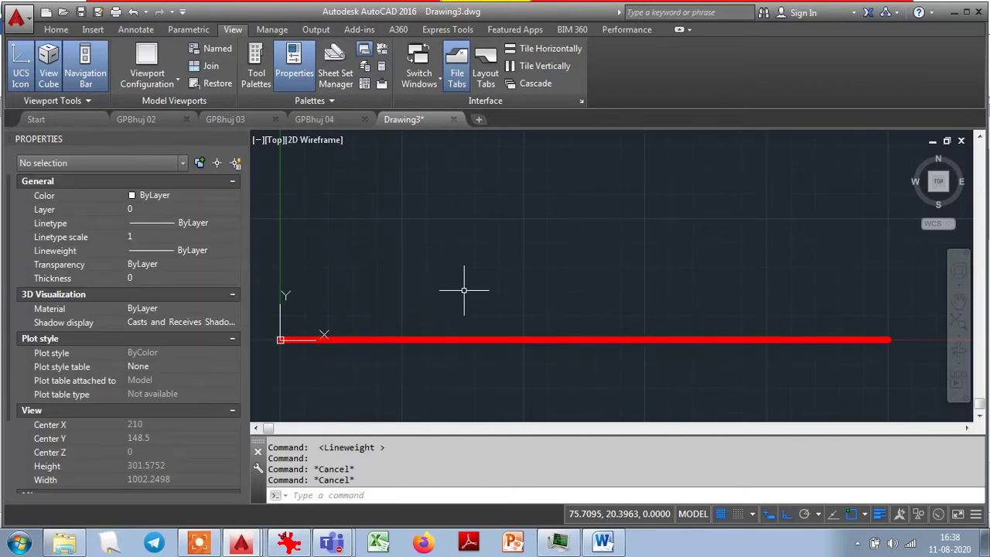
Draw a circle of radius 50 centered above the red line at about X 120, Y 47.
click(56, 30)
click(89, 58)
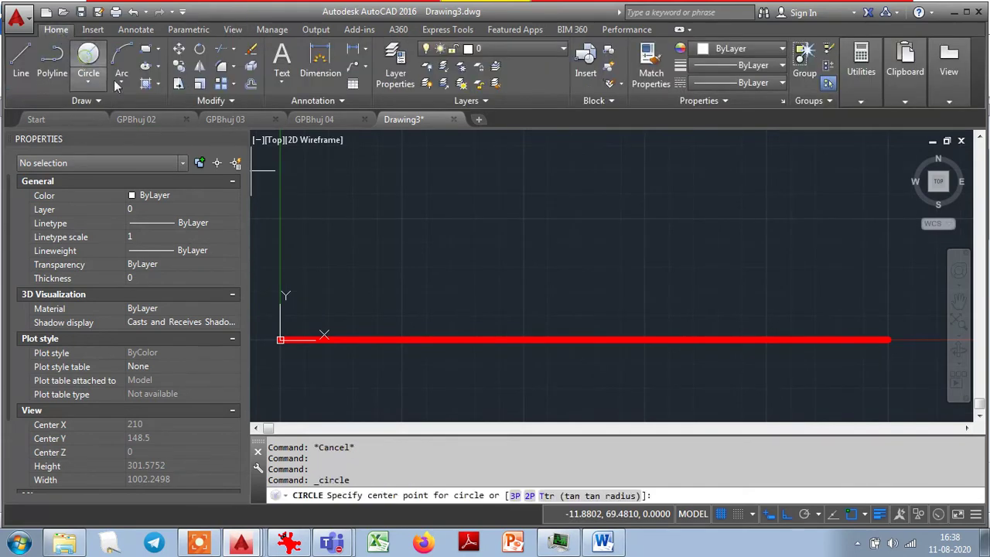
click(571, 226)
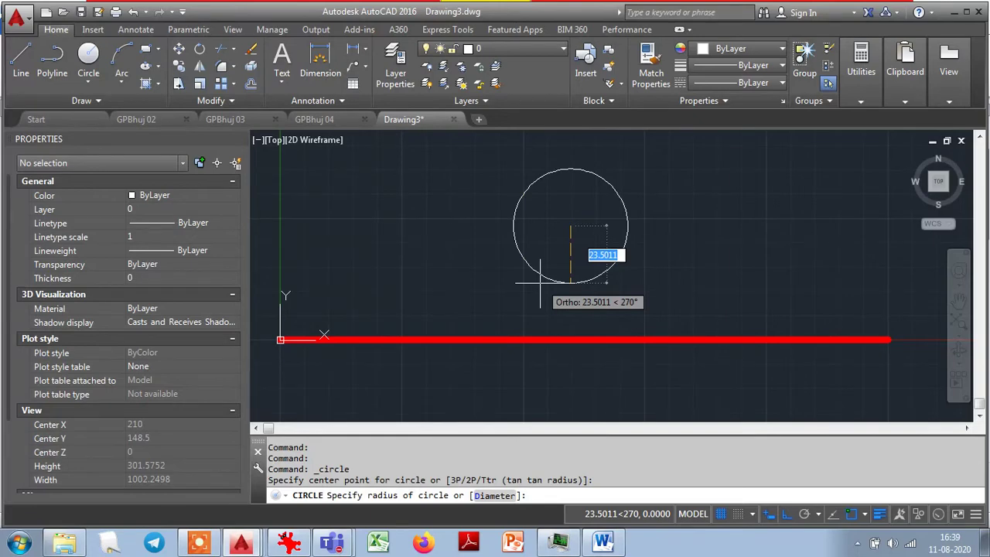
text(50)
key(Return)
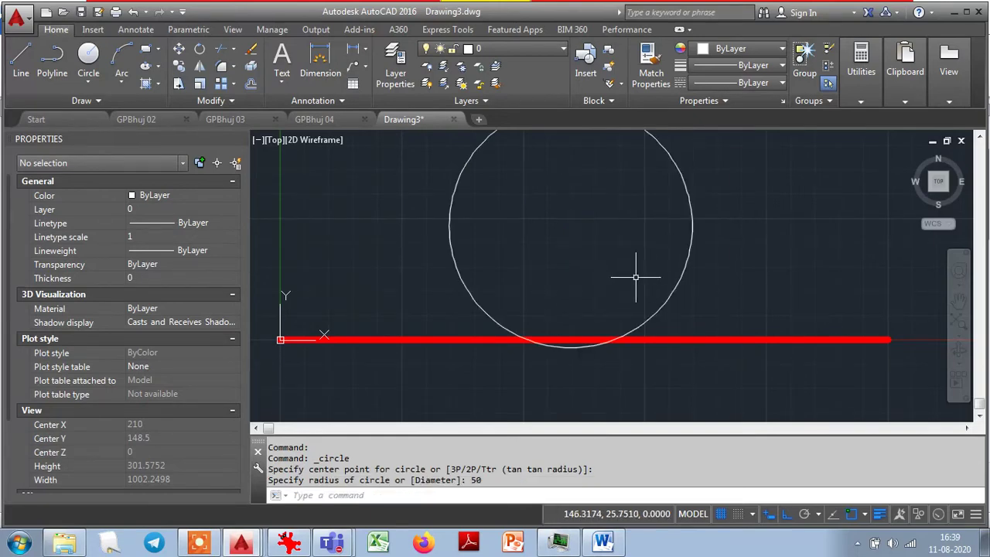
Select the circle and set its center to X 100 and Y 0 in its geometry properties.
click(714, 260)
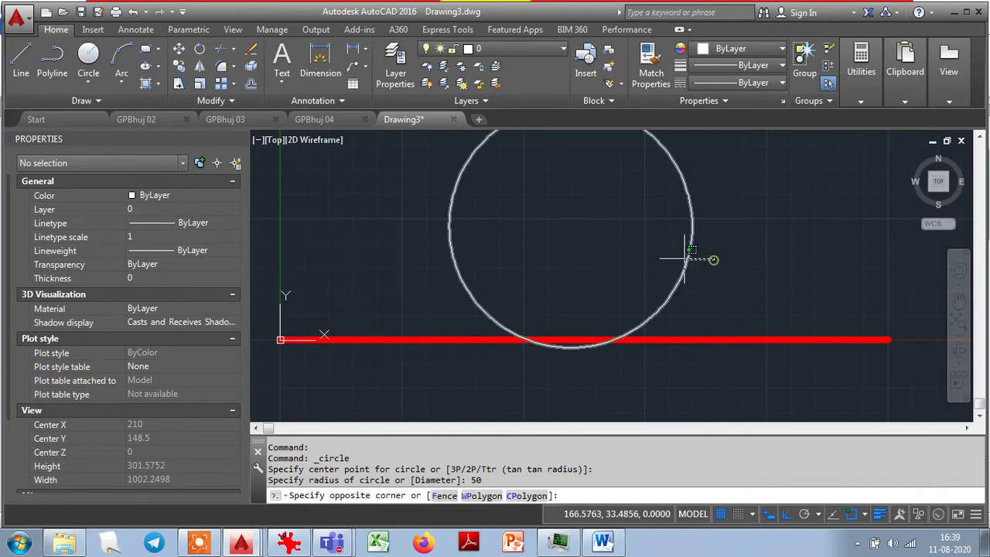
click(666, 259)
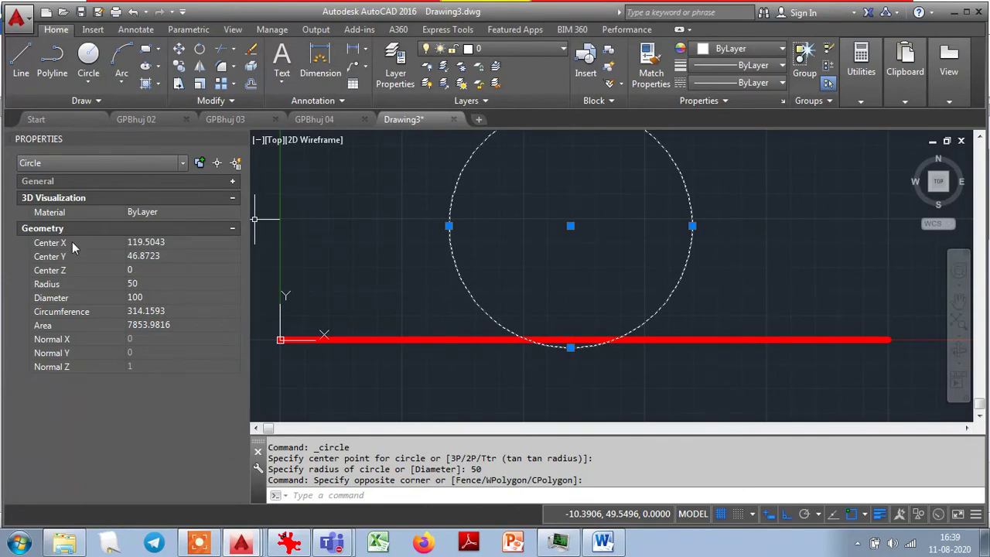
click(173, 243)
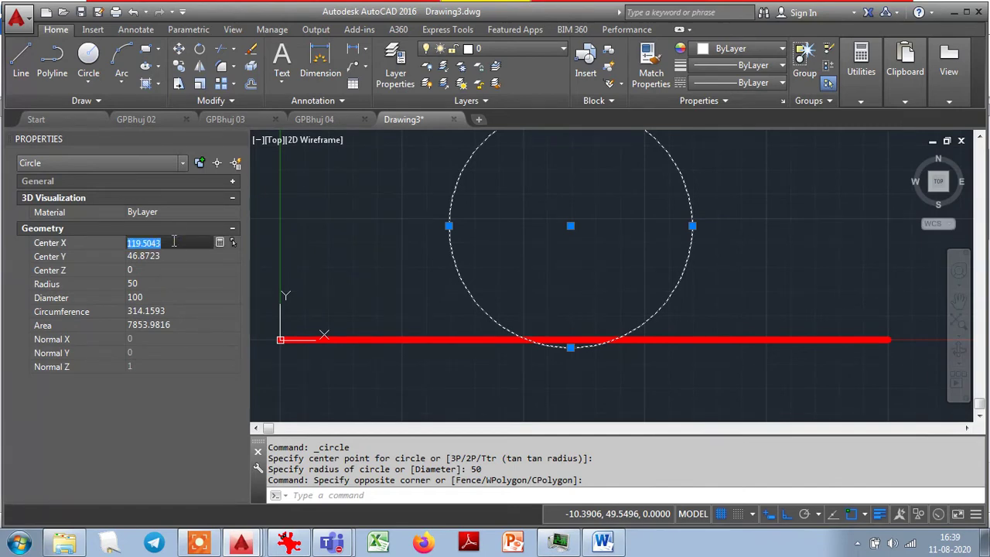
text(100)
key(Tab)
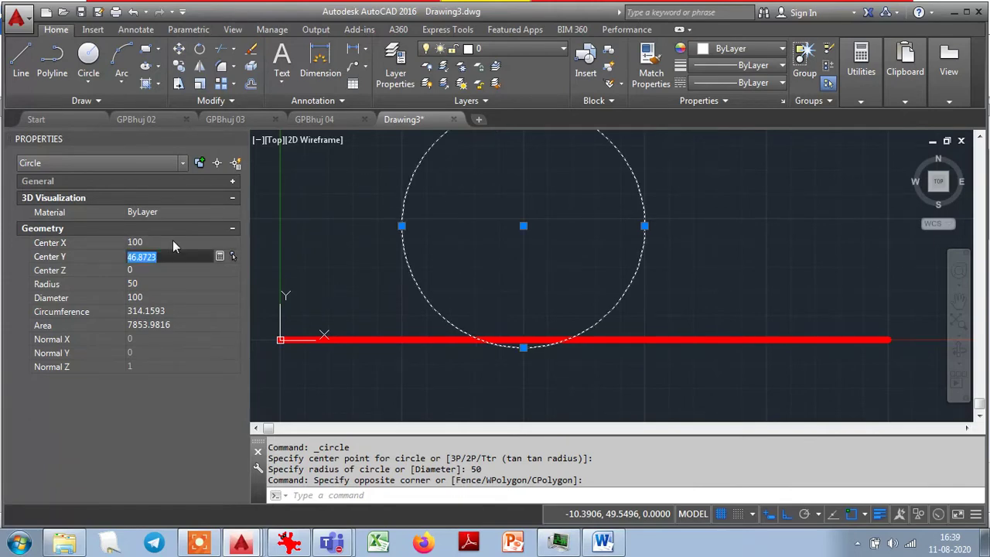
text(0)
key(Tab)
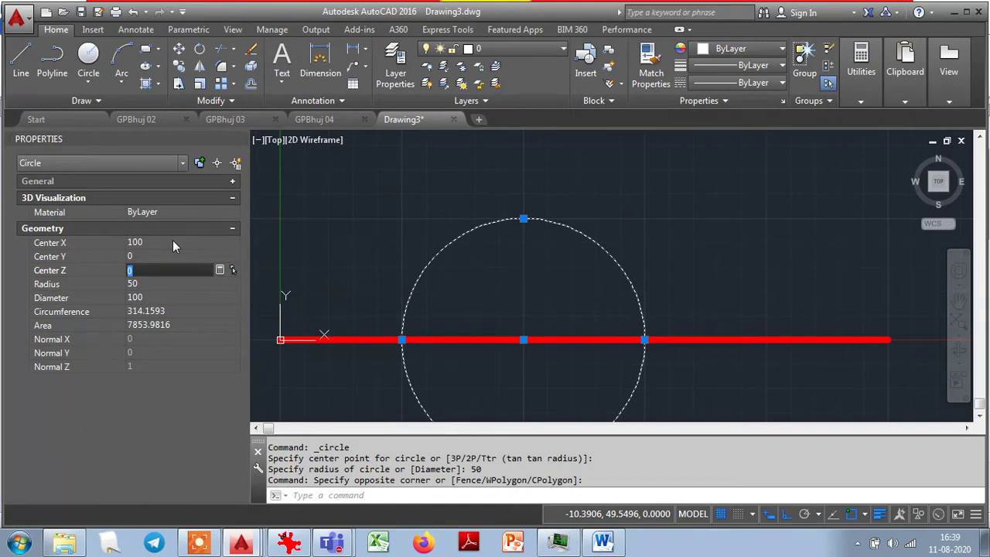
key(Return)
Set the circle's area to 10000 in its geometry properties.
click(164, 311)
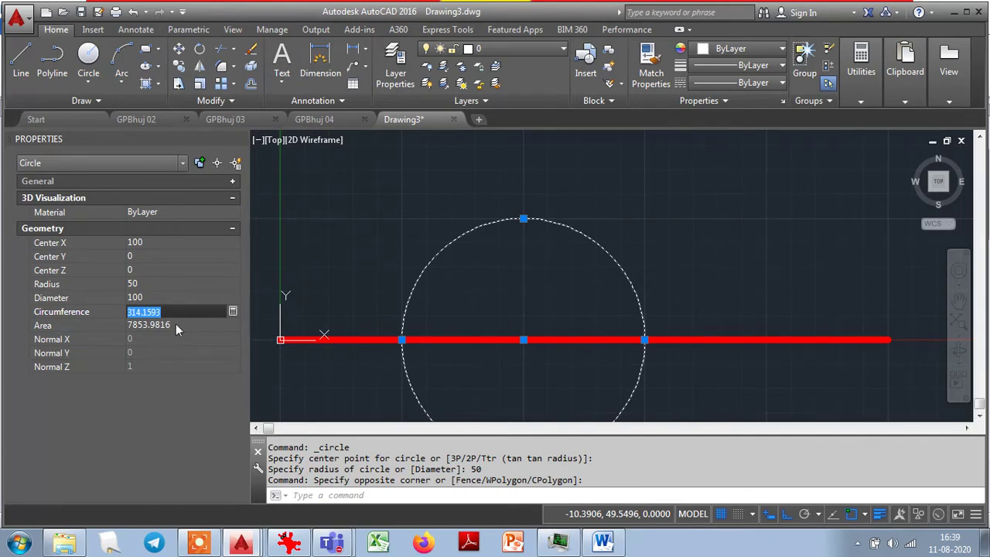
click(176, 325)
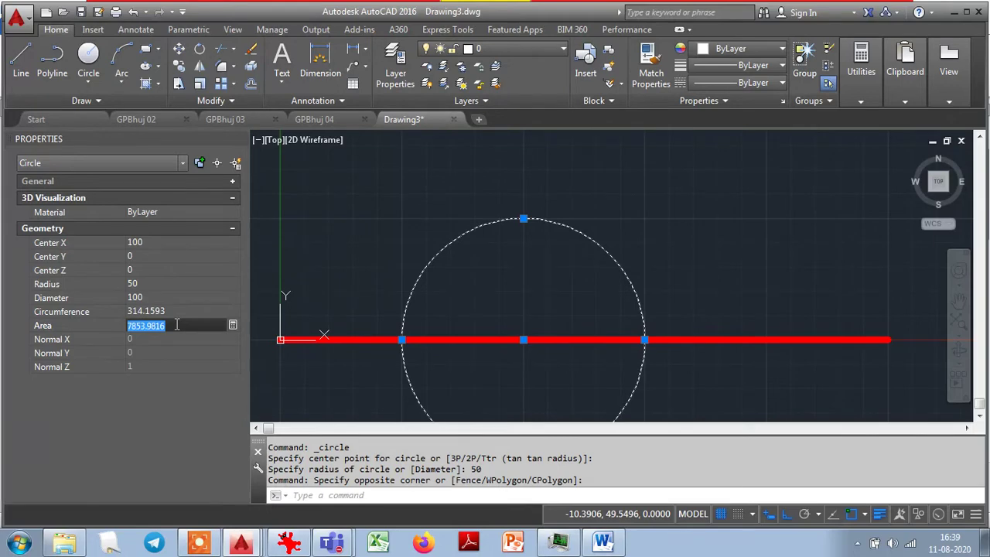
text(10000)
key(Return)
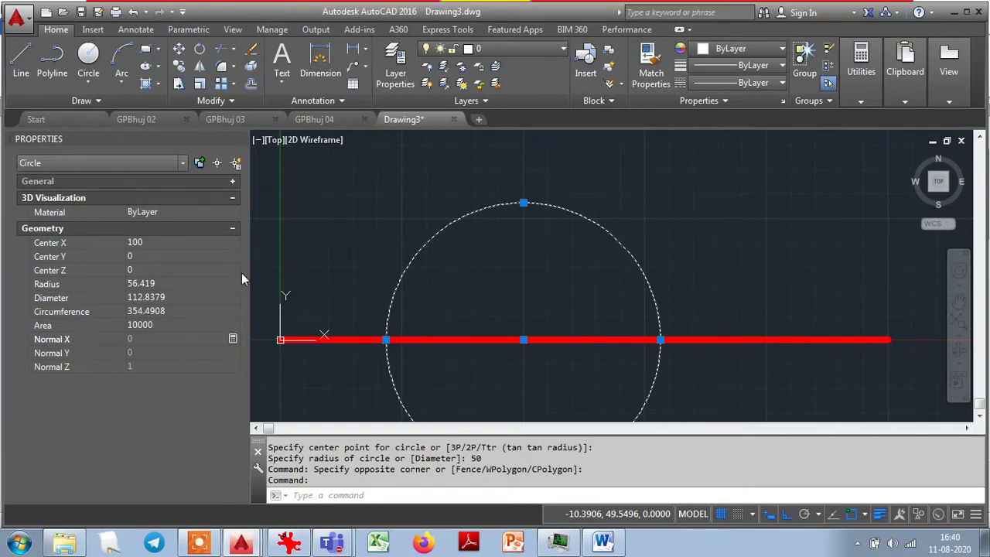
Expand the circle's general properties and set its color to Green.
click(233, 29)
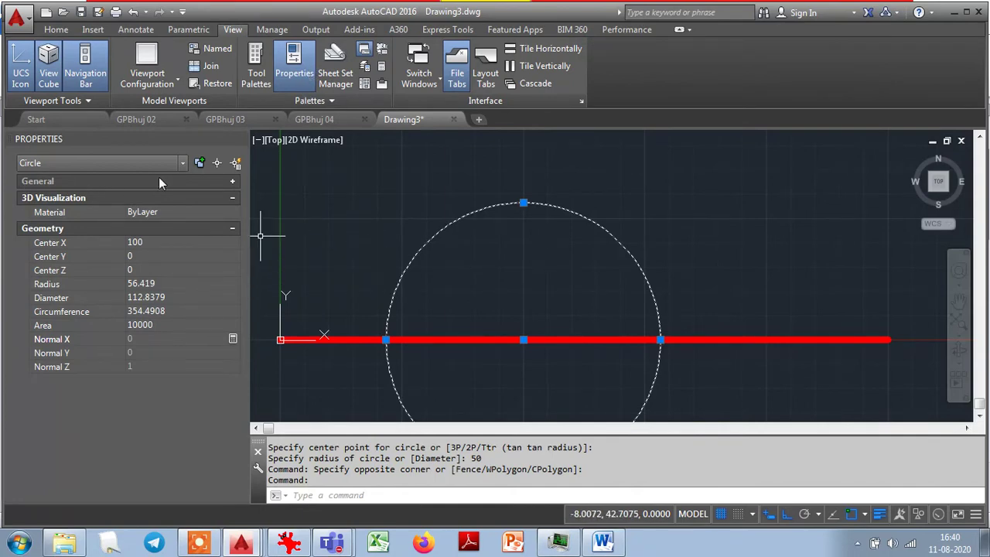
click(231, 182)
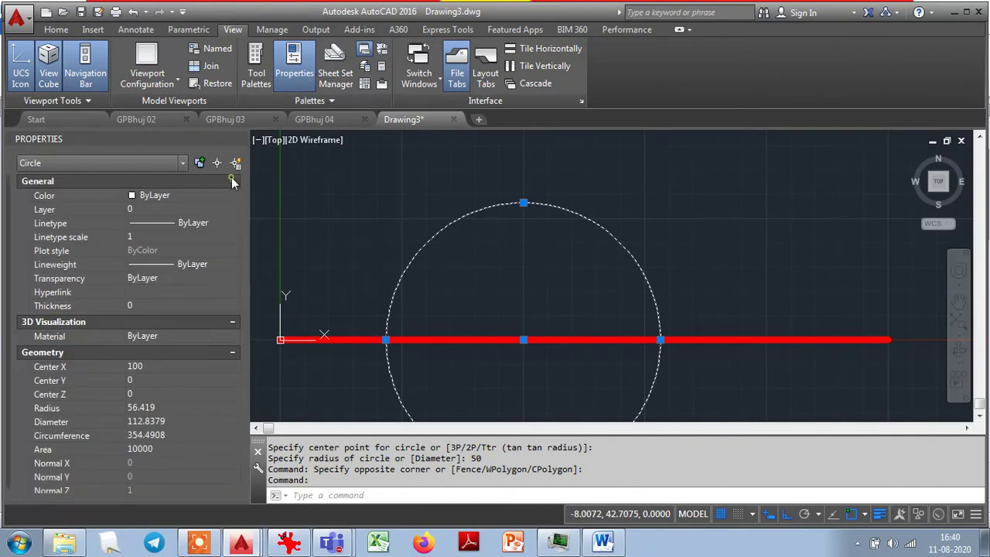
click(161, 197)
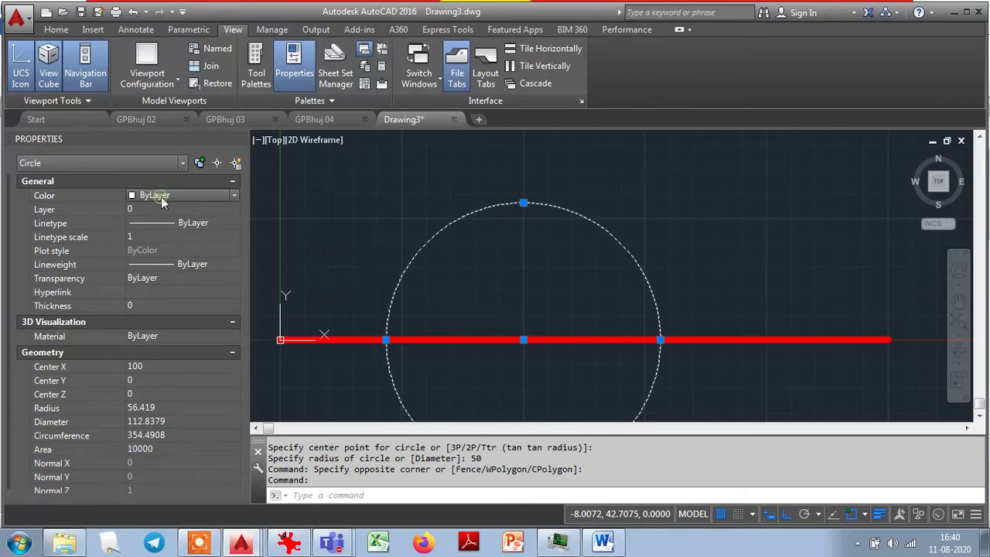
click(234, 195)
click(175, 261)
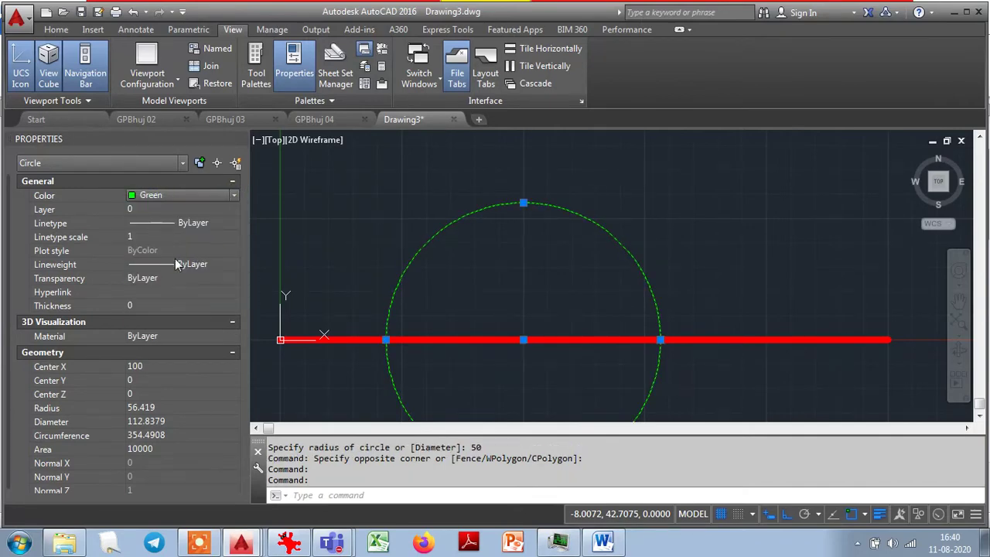
Set the green circle's lineweight to 0.80 mm.
click(175, 263)
click(234, 264)
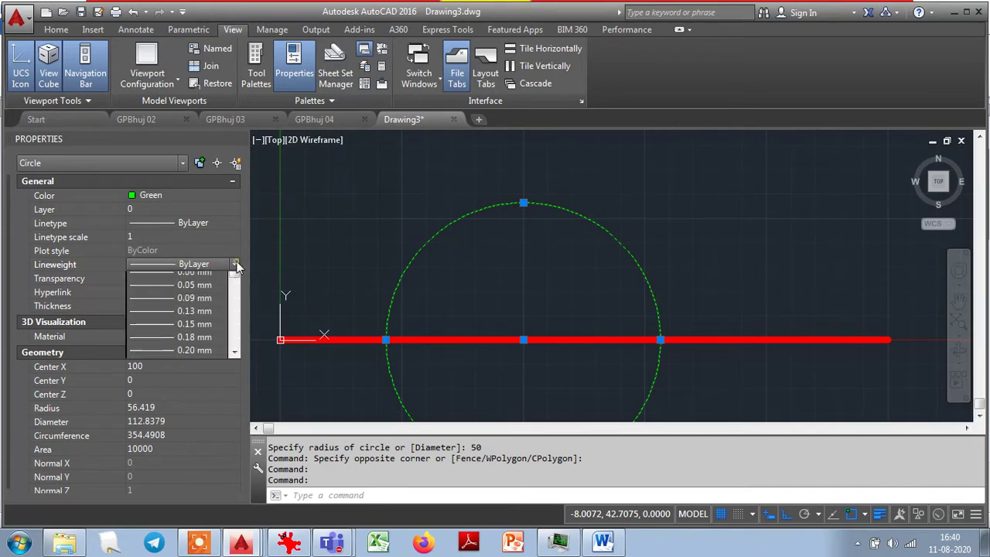
click(234, 373)
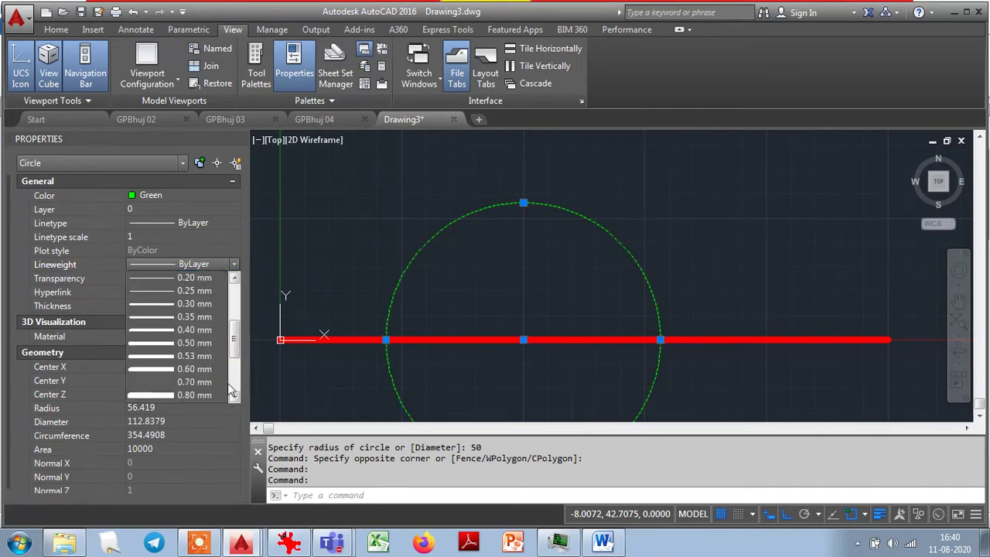
click(204, 396)
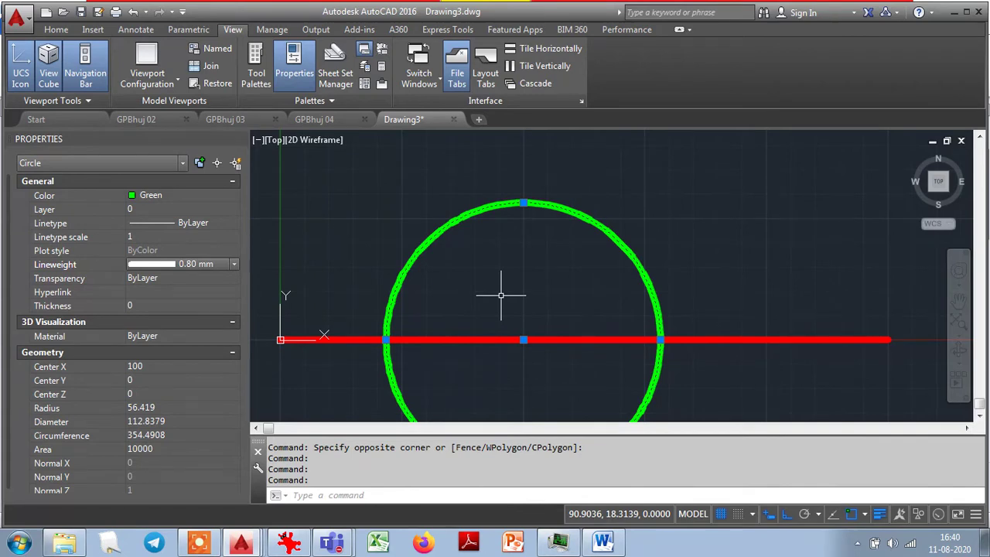
Select the red line and the green circle one at a time to examine the properties of each.
key(Escape)
key(Escape)
key(Escape)
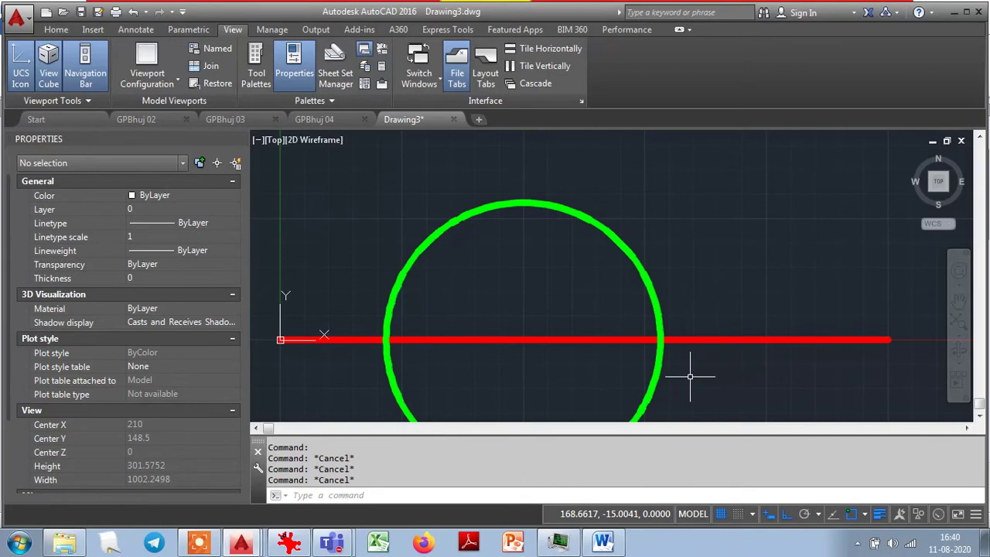
click(740, 368)
click(717, 302)
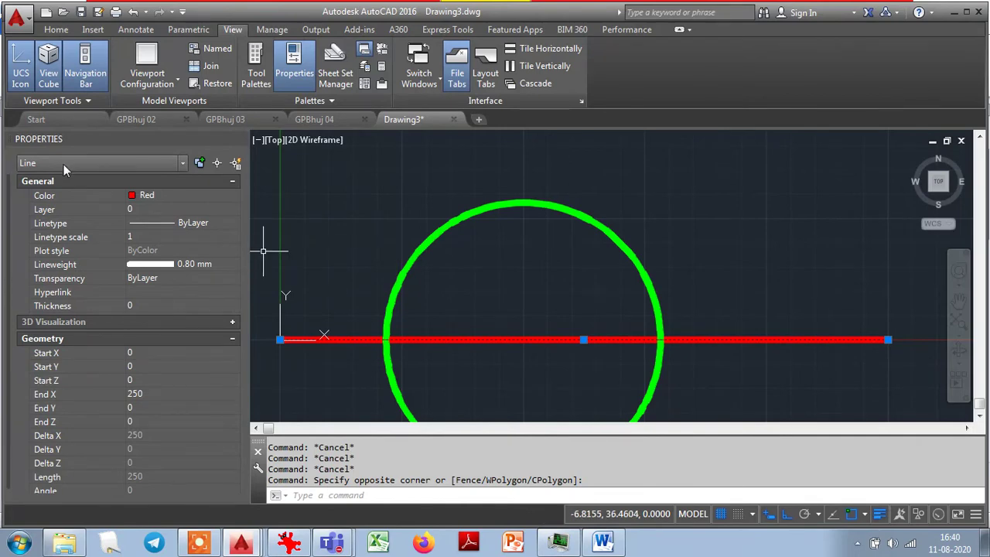
key(Escape)
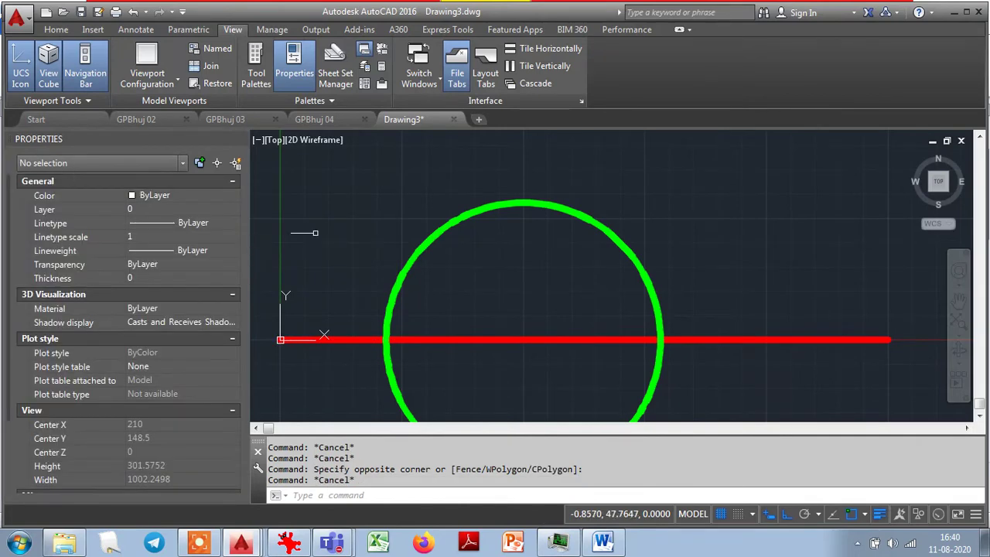
click(670, 230)
click(567, 263)
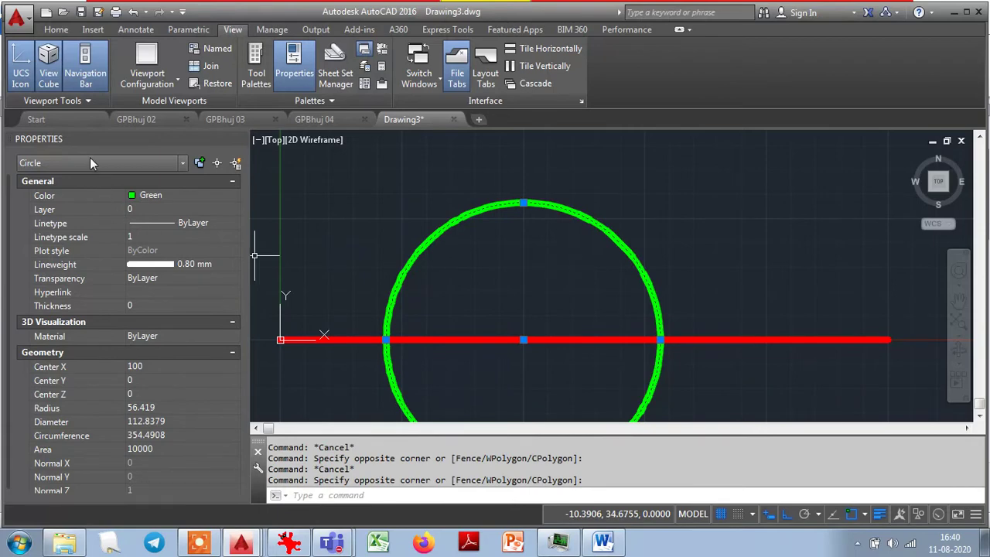
key(Escape)
Select the line and the circle together and set their shared color to Cyan.
click(700, 373)
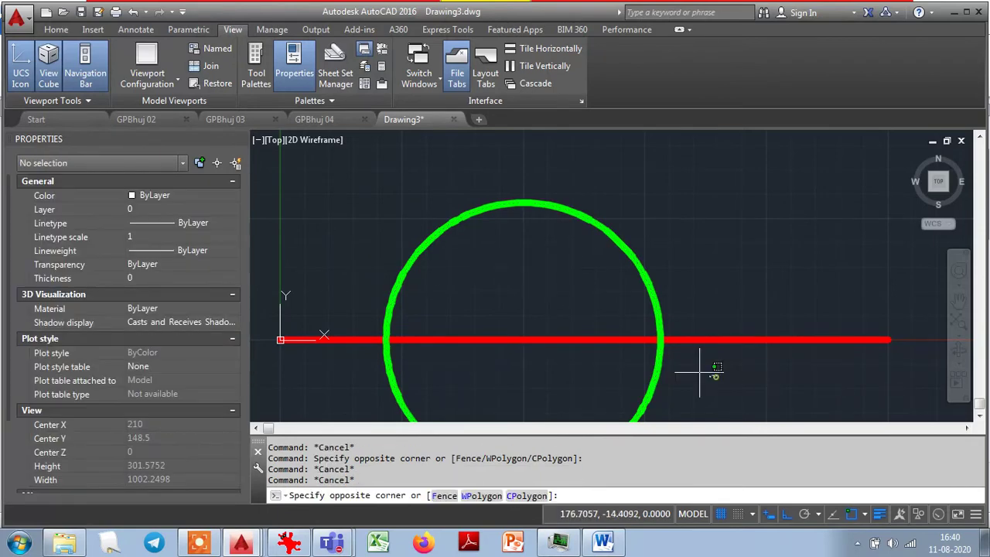
click(531, 345)
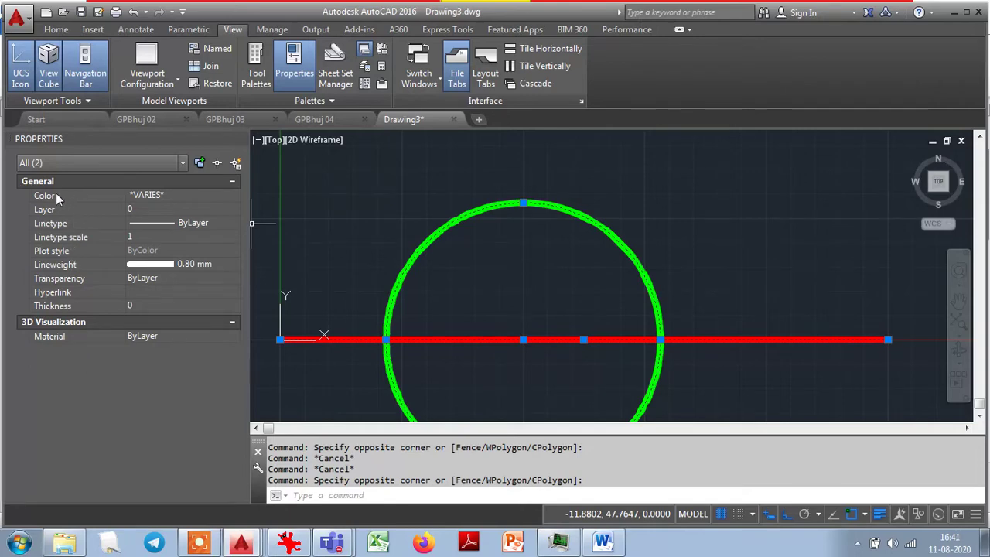
click(208, 198)
click(233, 195)
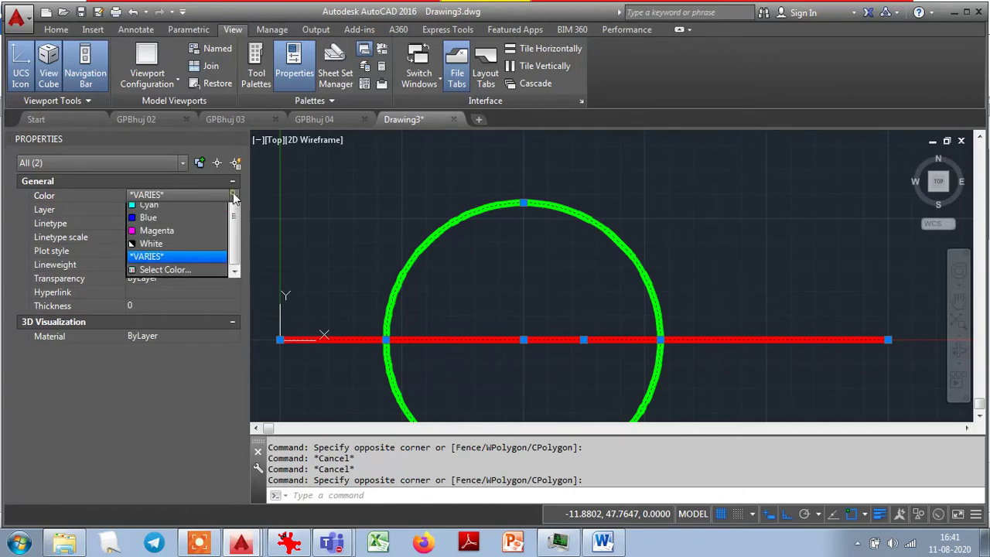
click(180, 259)
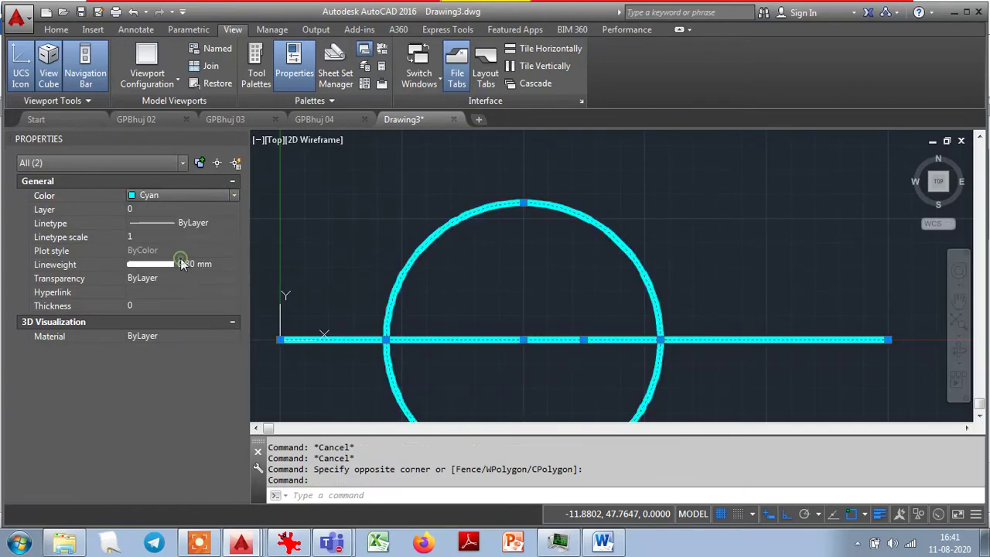
key(Escape)
key(Escape)
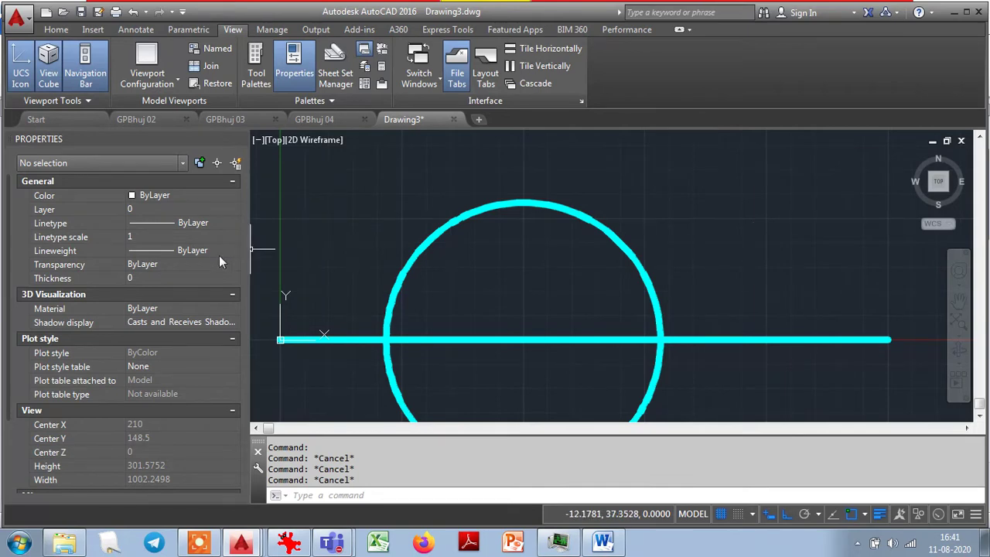
Select both cyan objects again and set their common lineweight to 1.00 mm.
click(433, 294)
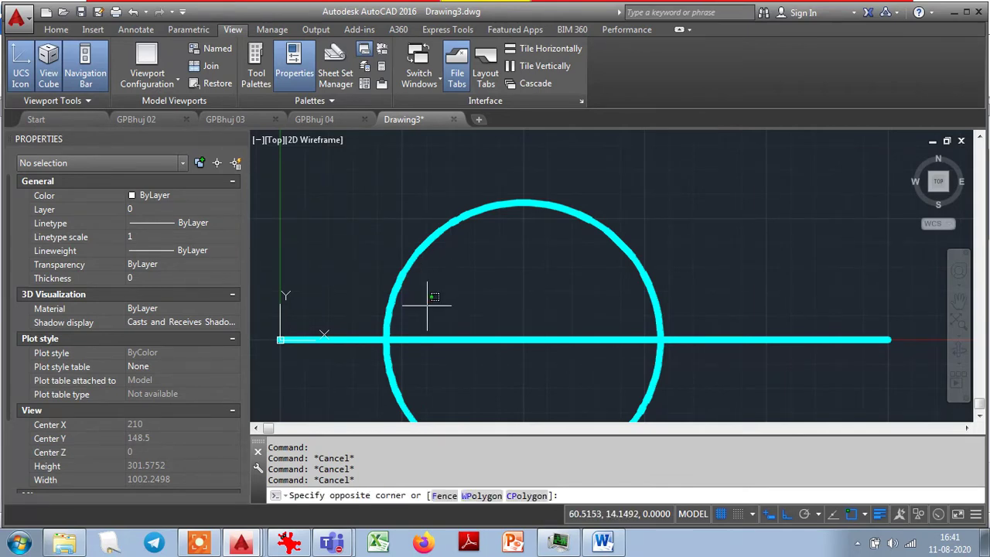
click(327, 321)
click(182, 264)
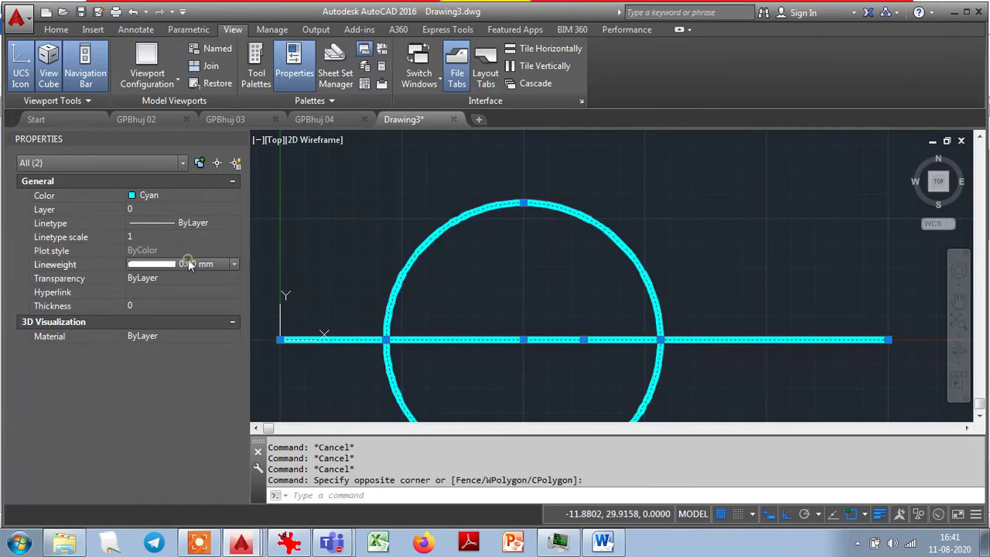
click(182, 264)
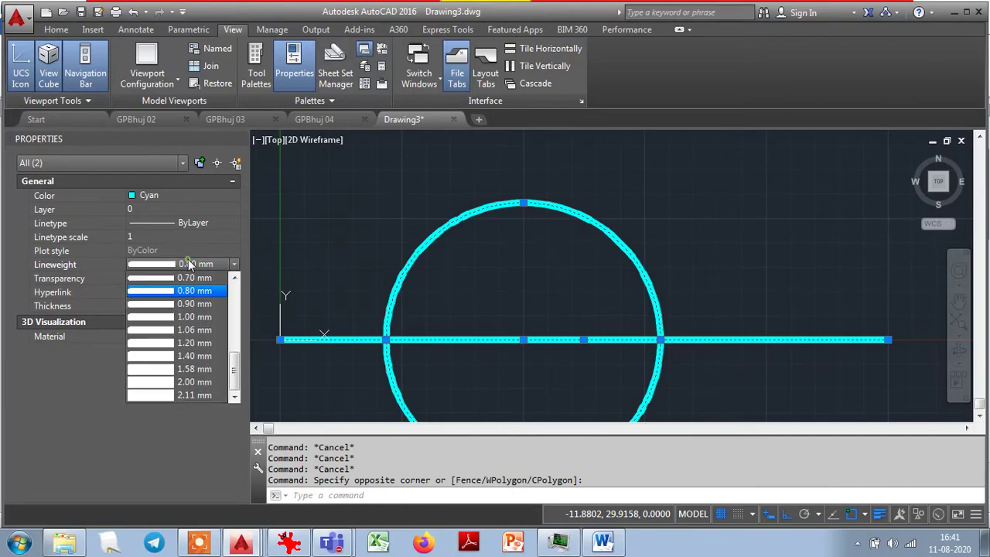
click(190, 318)
Reduce the lineweight of the selected line and circle to 0.25 mm and clear the selection.
click(233, 264)
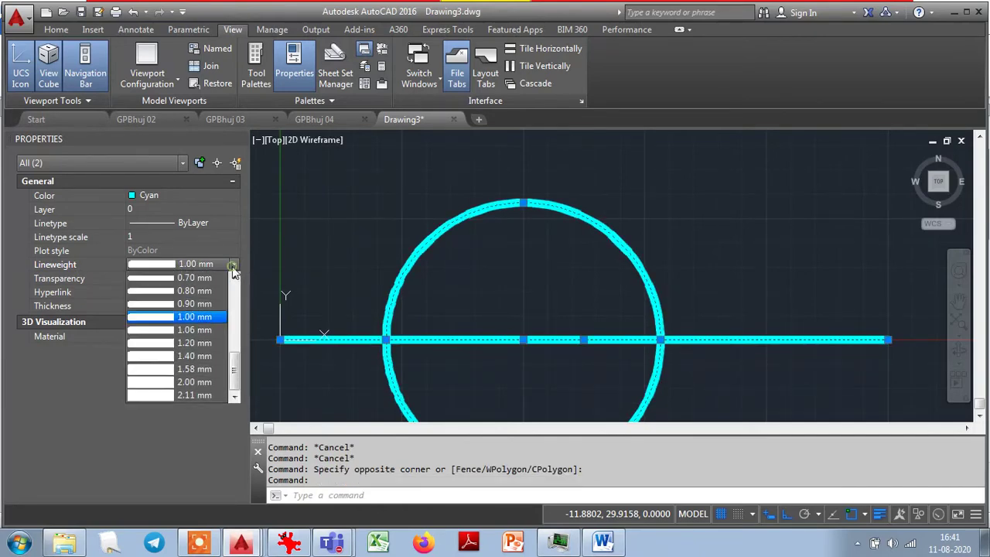
scroll(234, 302, up, 3)
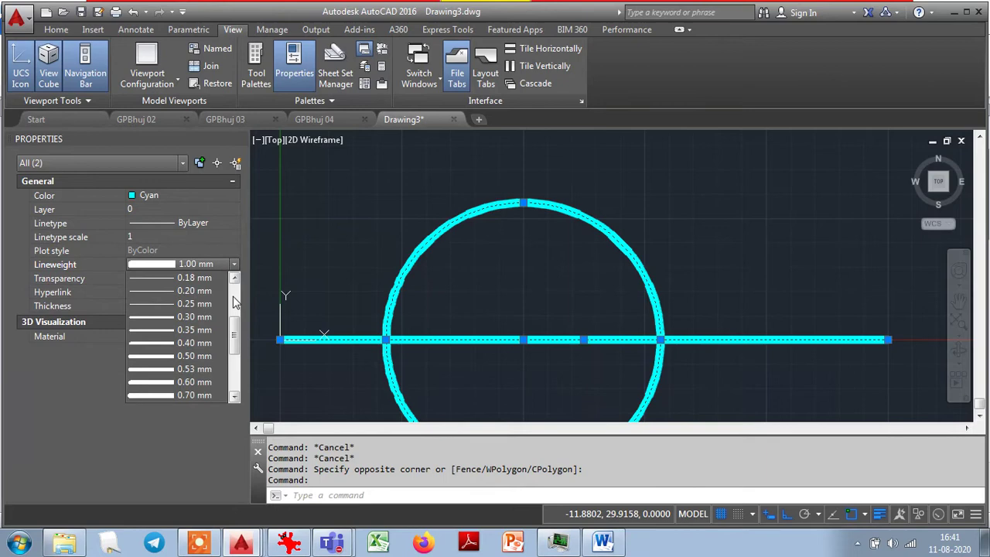
click(185, 303)
key(Escape)
key(Escape)
key(Escape)
key(Escape)
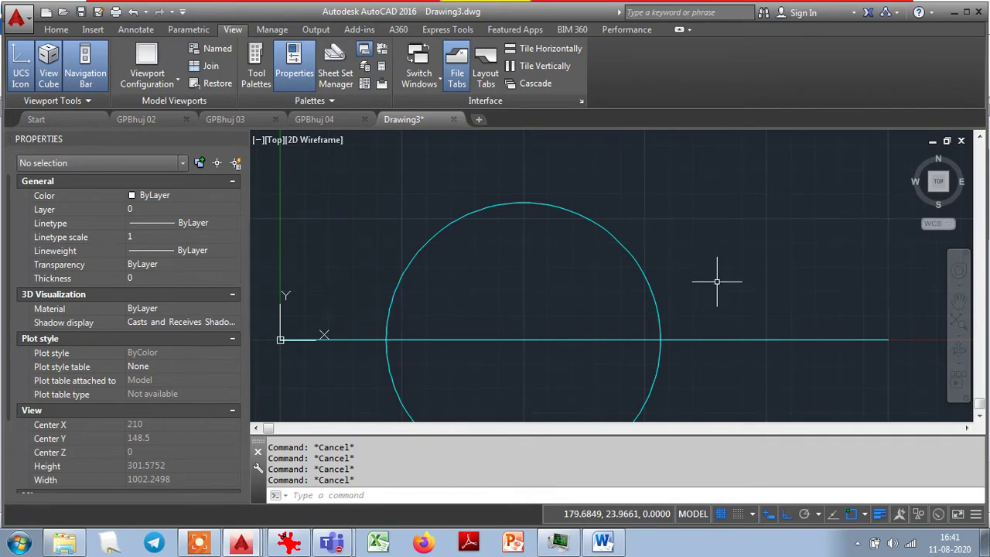
Switch to the Word document and append a table row for ARC, adding four blank lines to its Individual Properties cell.
click(602, 543)
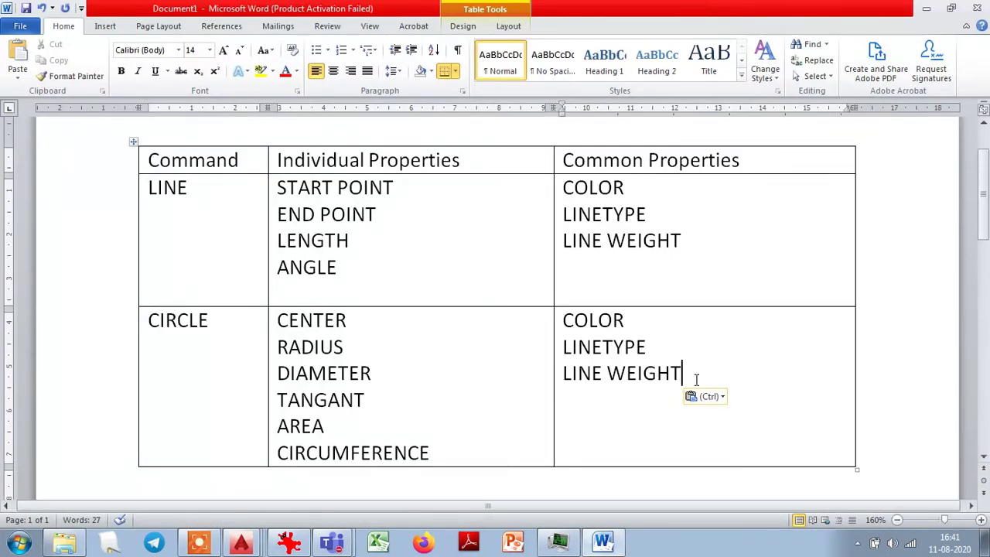
key(Tab)
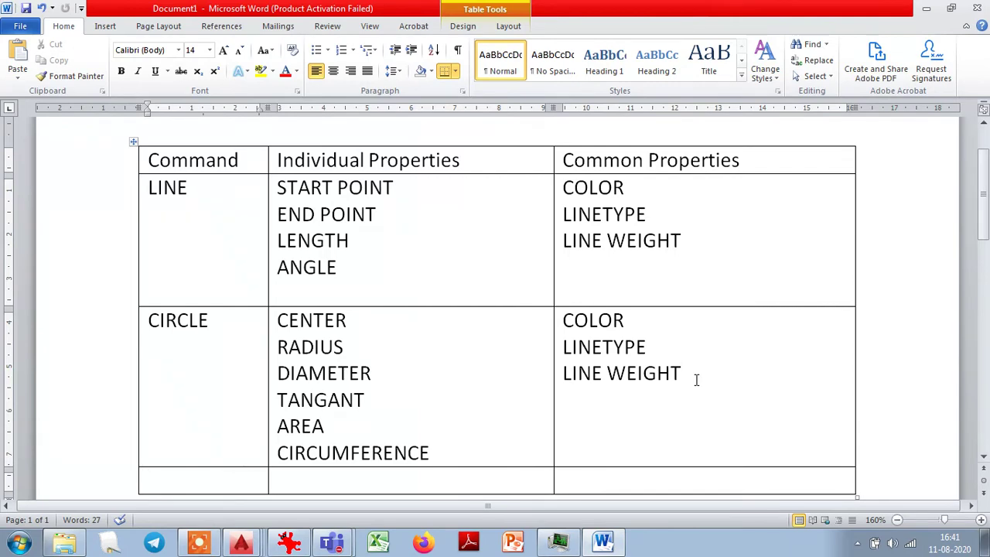
text(ARC)
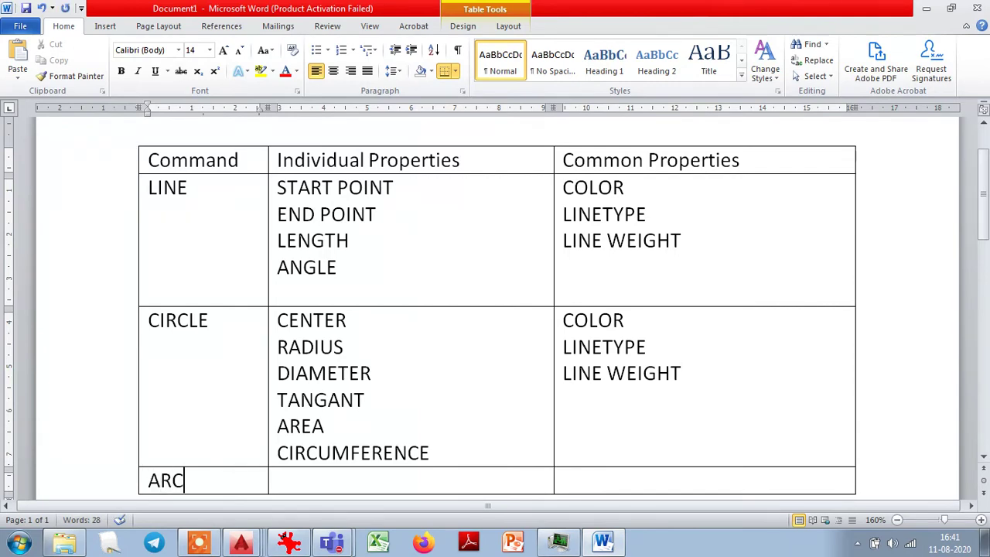
key(Tab)
key(Return)
key(Return)
key(Return)
key(Return)
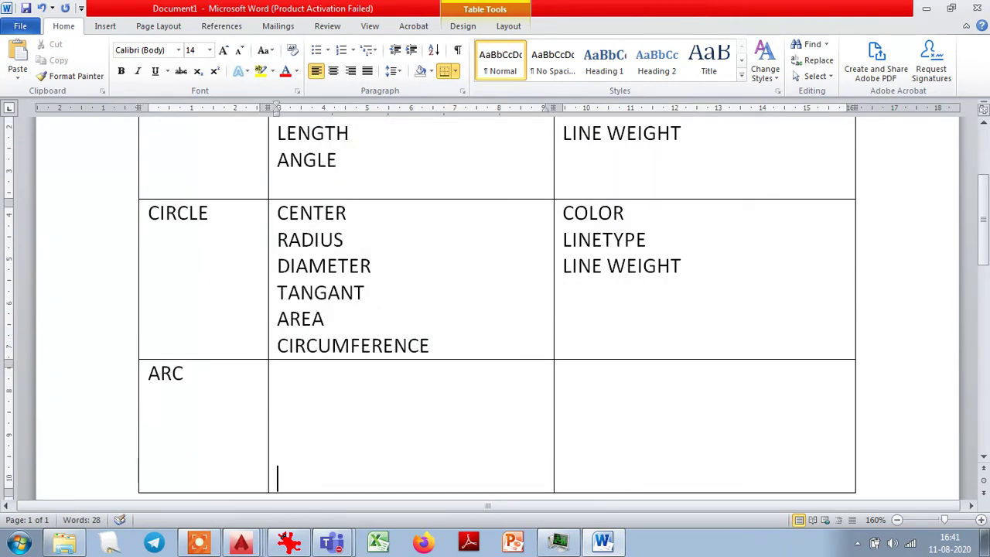
List START POINT, END POINT and LENGTH on separate lines in the ARC row's Individual Properties cell.
scroll(637, 271, down, 5)
ctrl+scroll(637, 272, up, 2)
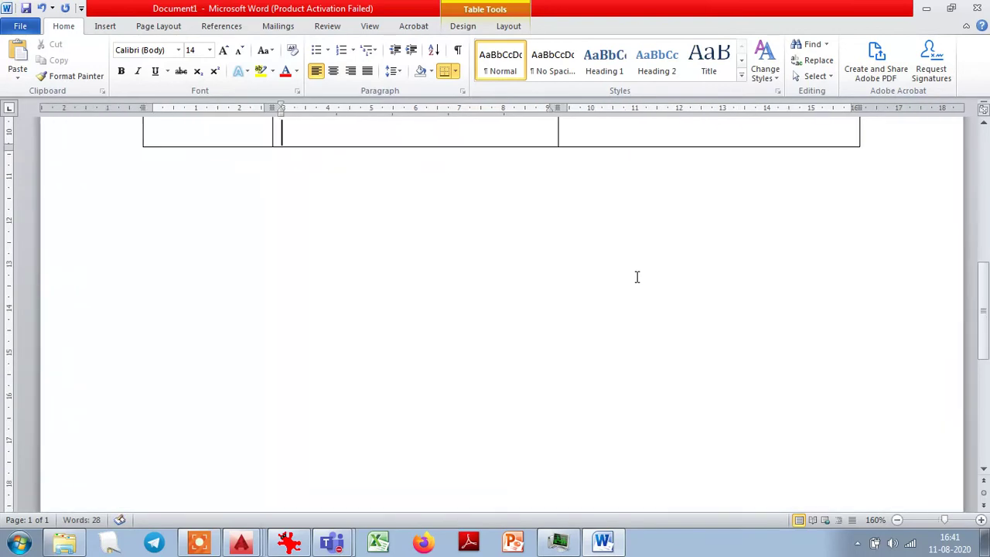
ctrl+scroll(636, 277, down, 5)
scroll(631, 276, up, 5)
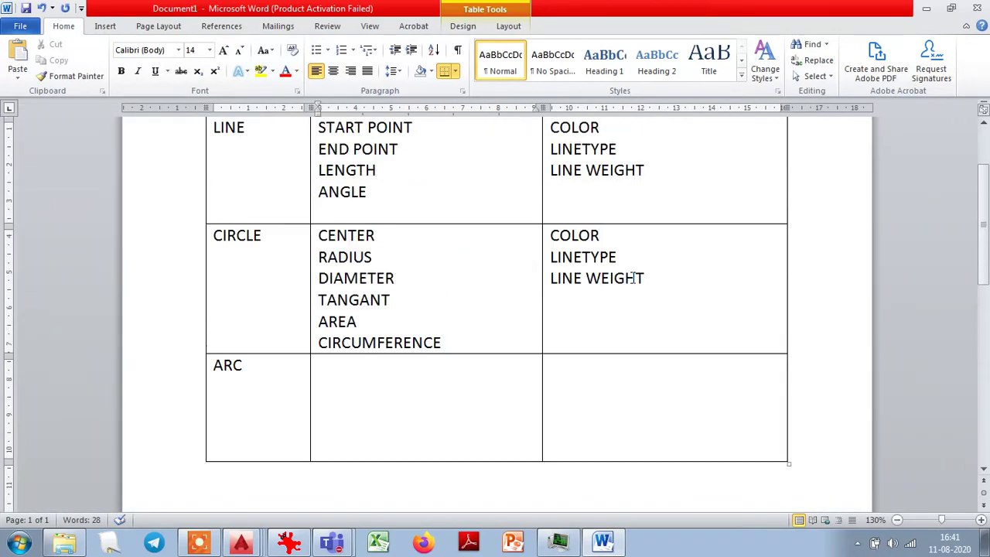
click(392, 418)
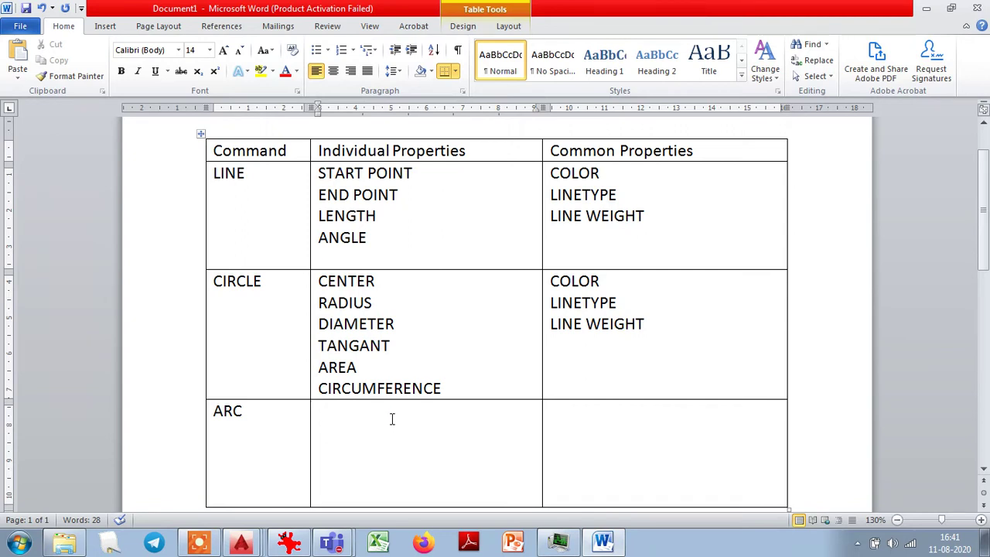
text(START POINT)
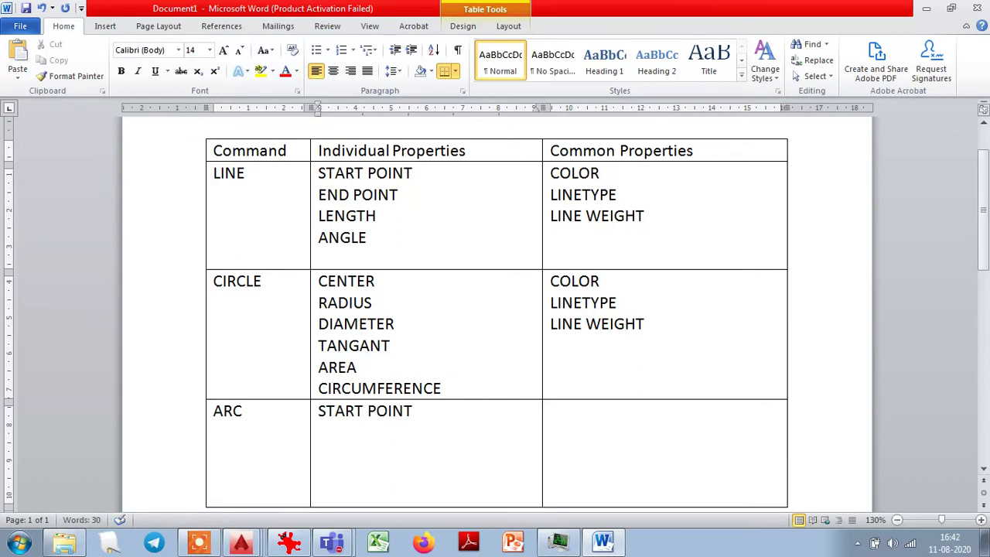
key(Return)
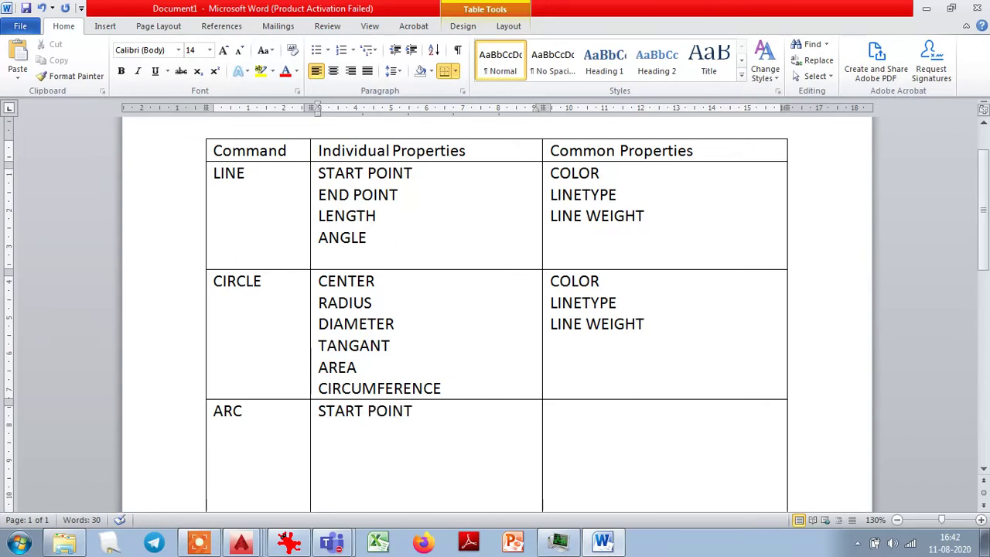
text(END POINT)
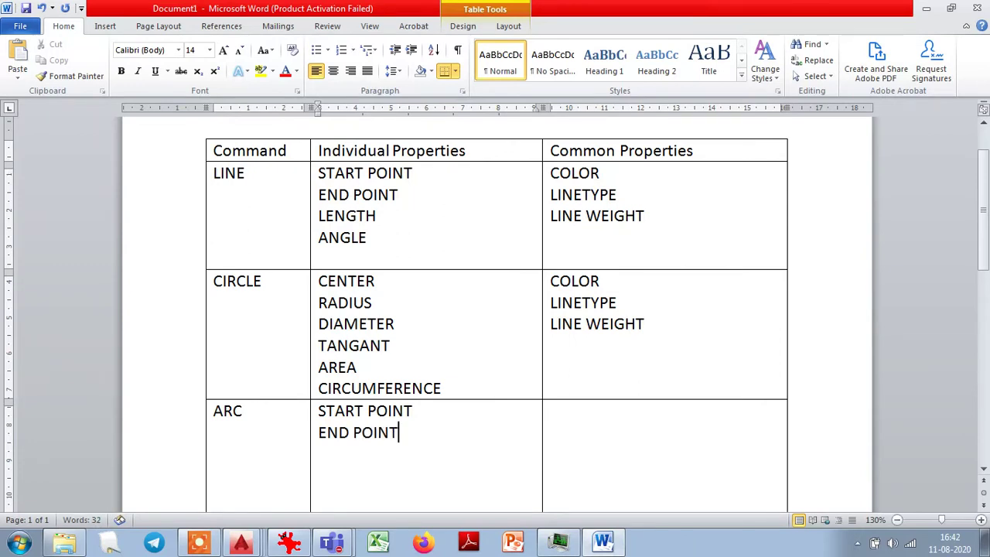
key(Return)
text(LENGTH)
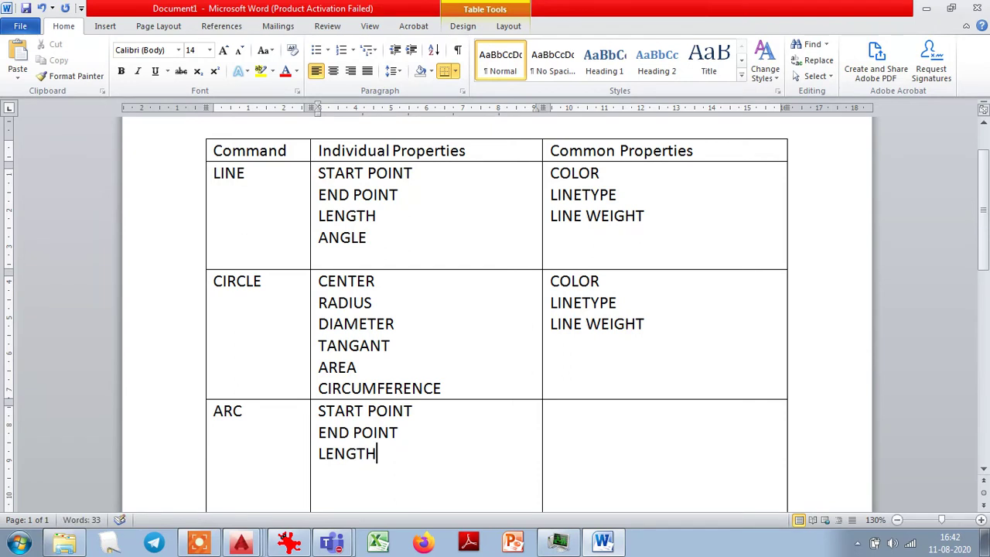
Add INCLUDED ANGLE and RADIUS / DIAMETER on separate lines below LENGTH as individual properties of the arc.
key(Return)
text(INC)
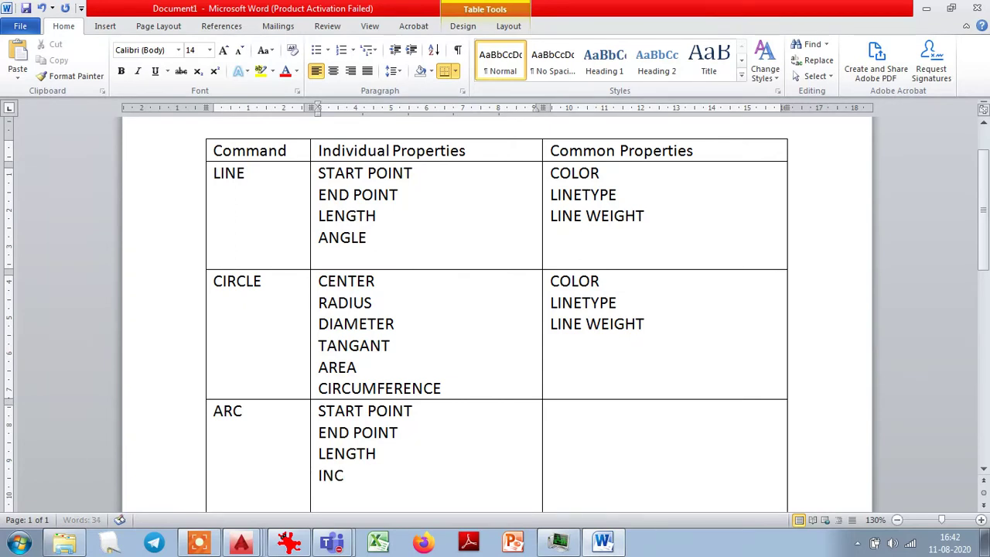
text(LUDED )
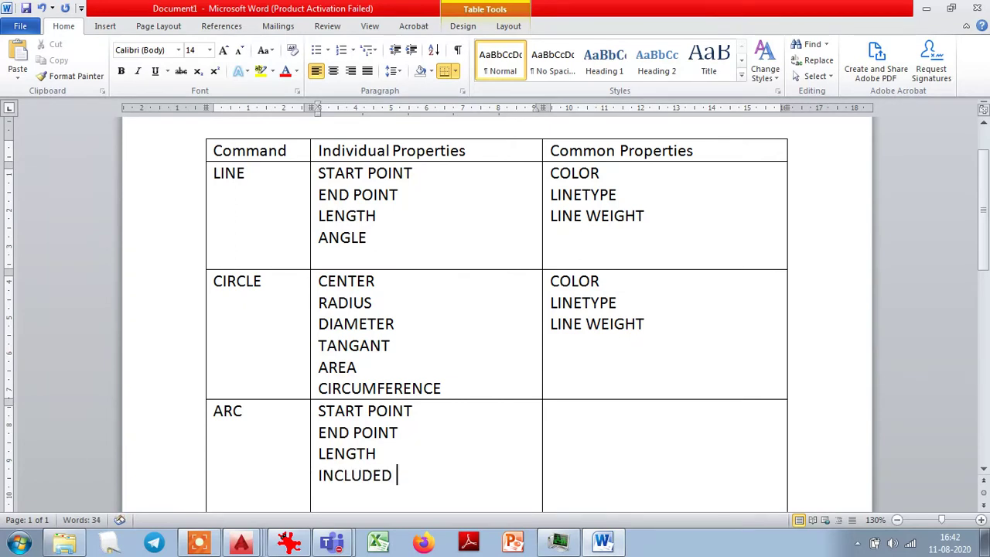
text(ANGLE)
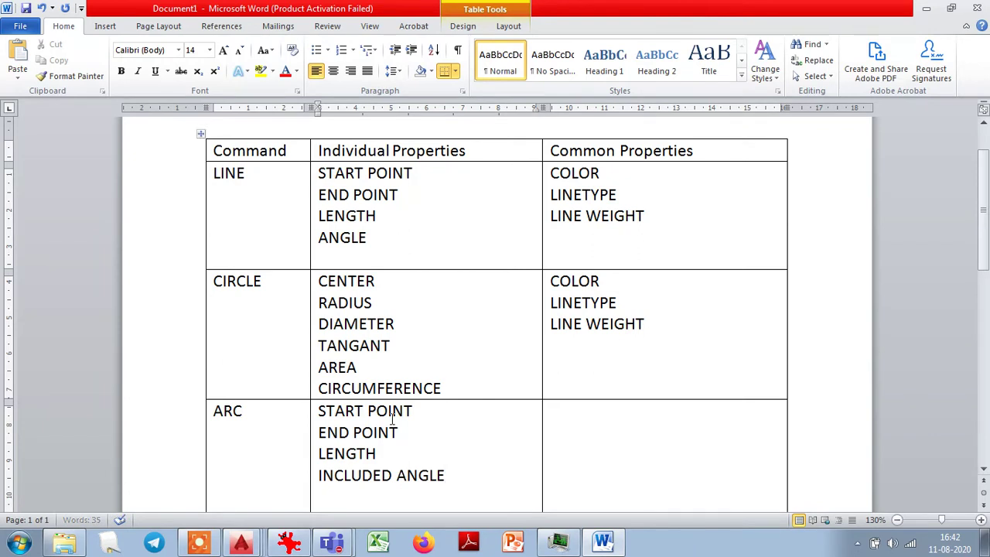
key(Return)
text(RADIUS /)
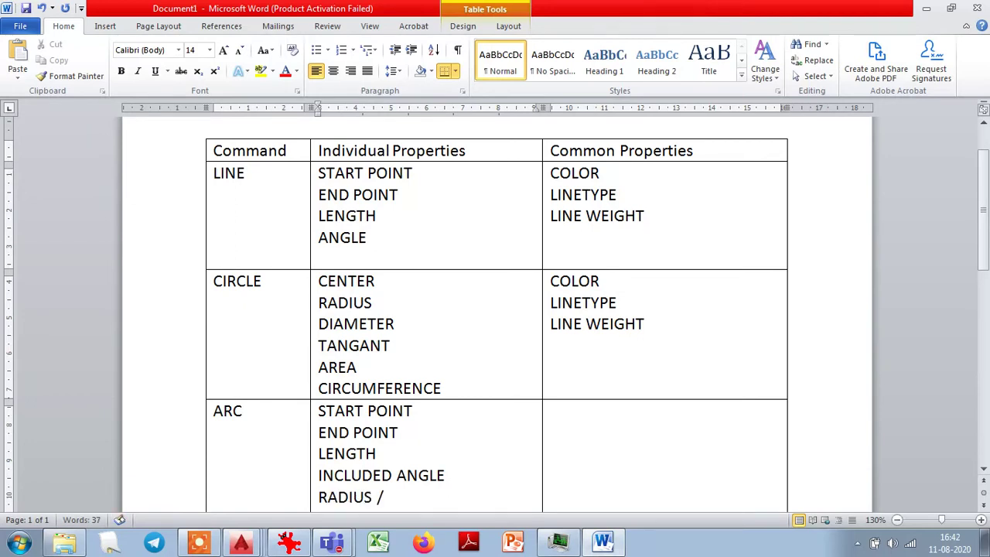
text( DIAMETER)
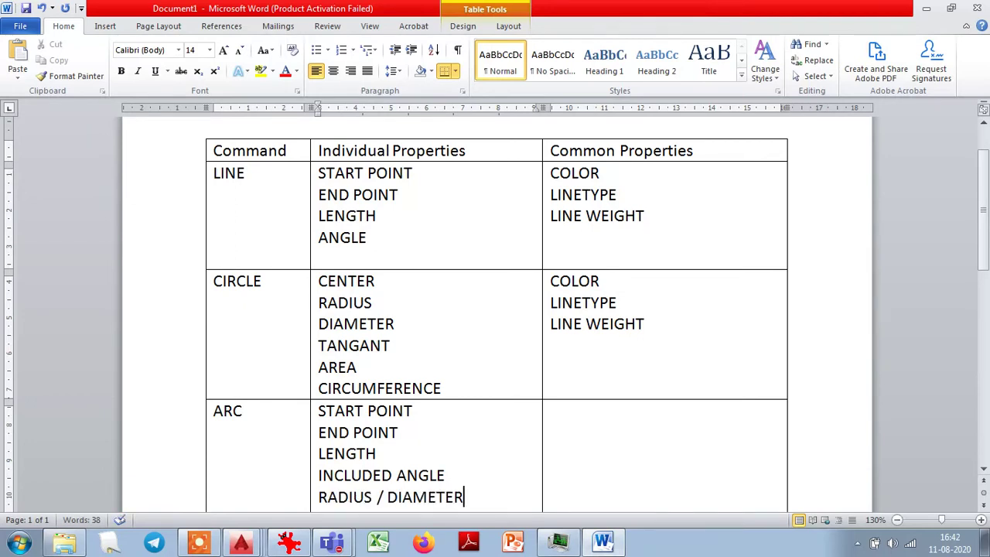
Add DIRECTION (CW / CCW) on a new line to the arc's individual properties.
key(Return)
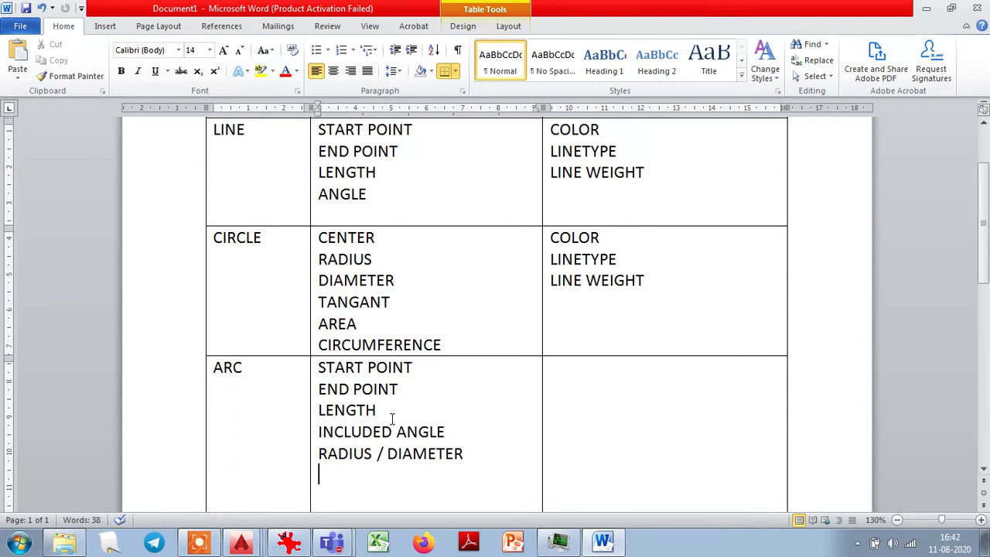
text(DIRECTION )
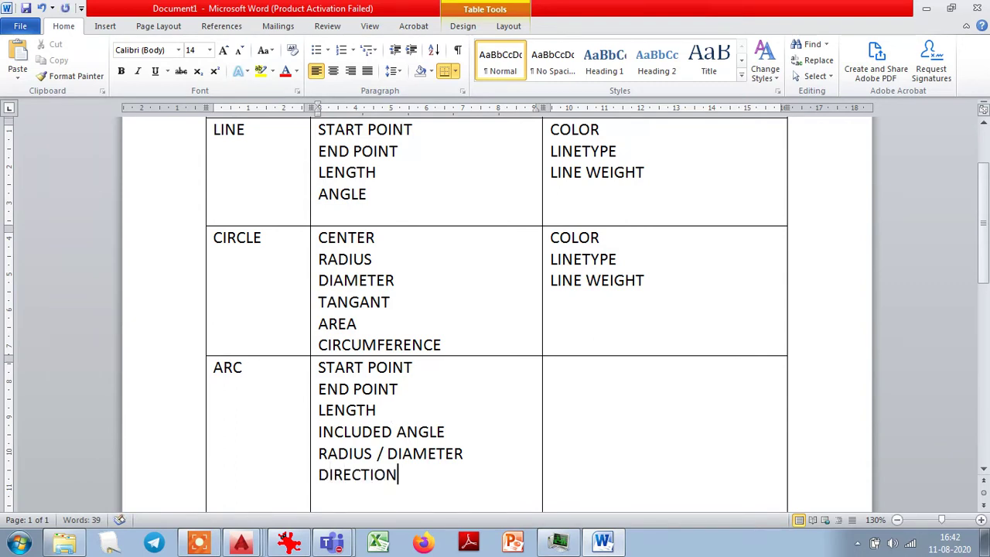
text((CW)
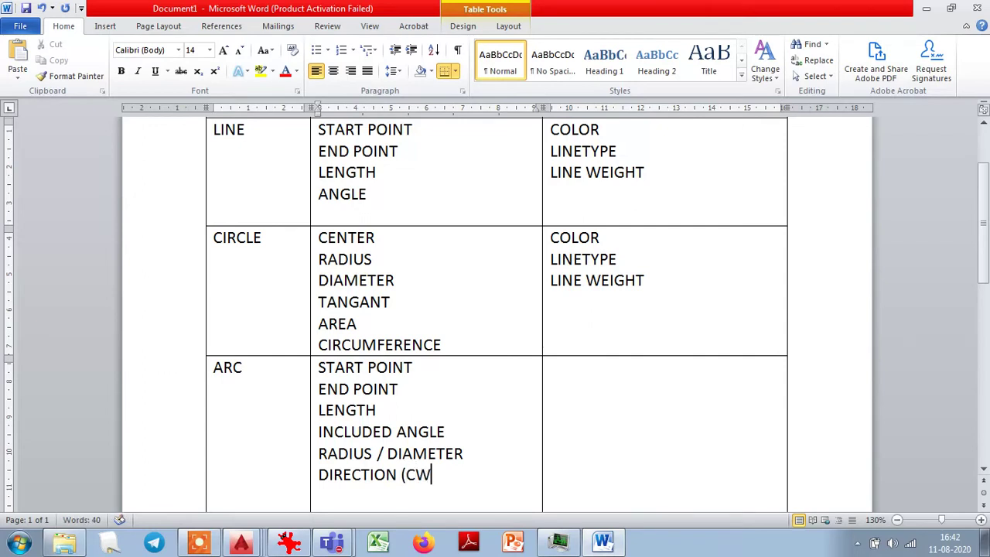
text( / CCW))
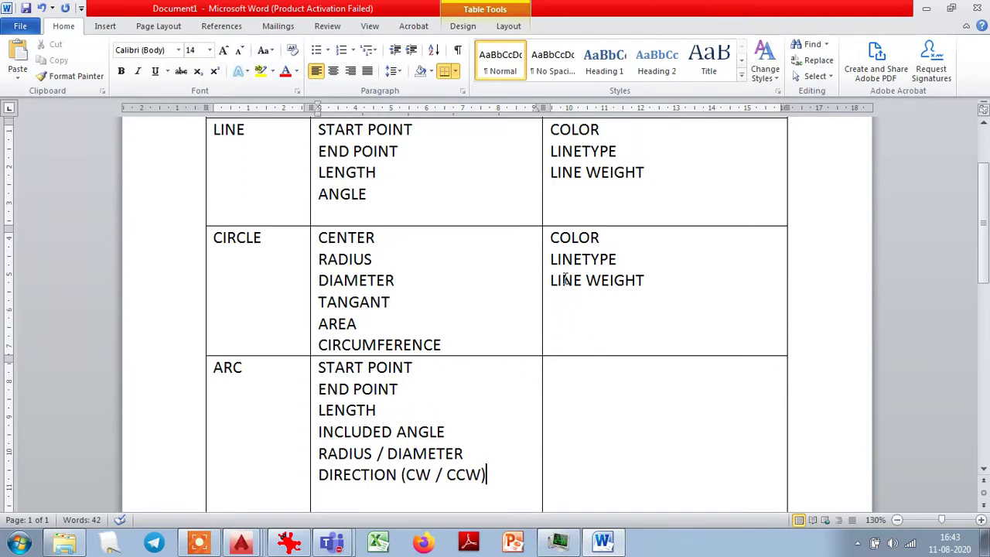
Copy COLOR, LINETYPE and LINE WEIGHT from the CIRCLE row into the ARC row's common properties cell.
drag(551, 232, 619, 289)
key(ctrl+c)
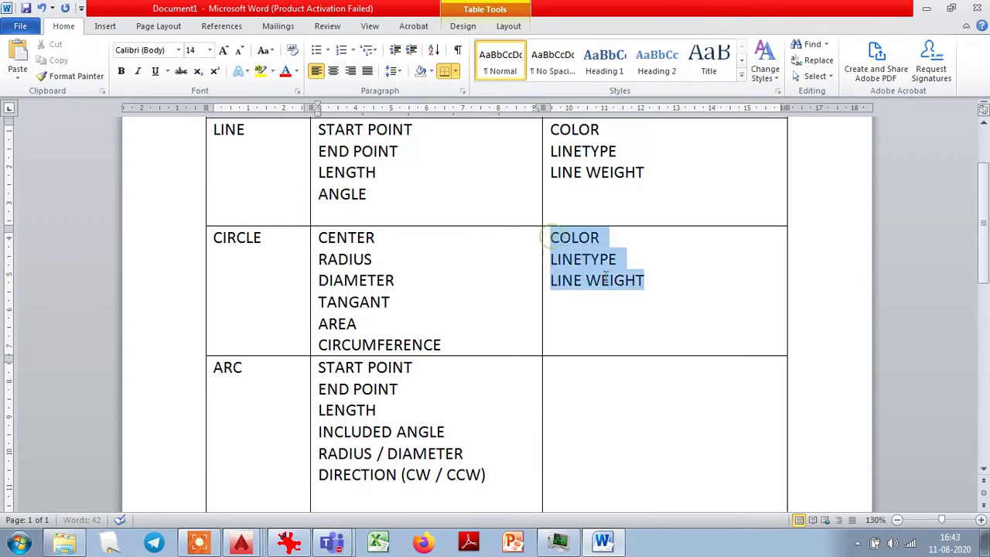
click(616, 393)
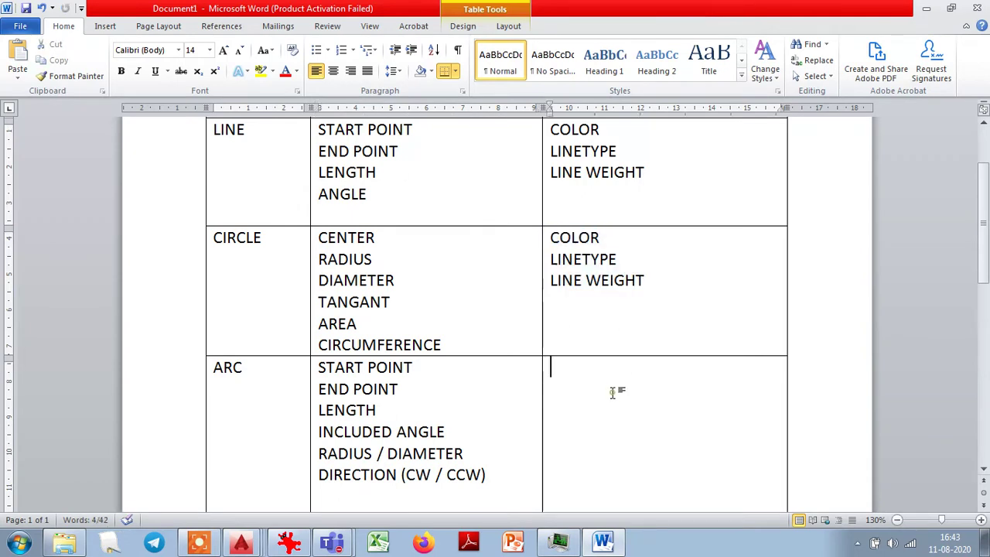
key(ctrl+v)
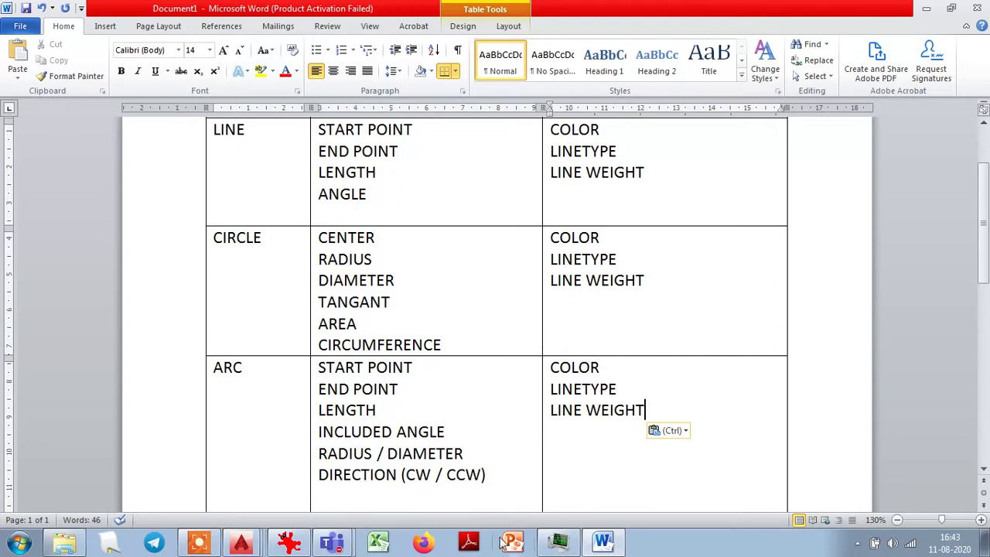
Switch to AutoCAD, close the Properties palette, and delete the circle and the line from the drawing.
click(243, 544)
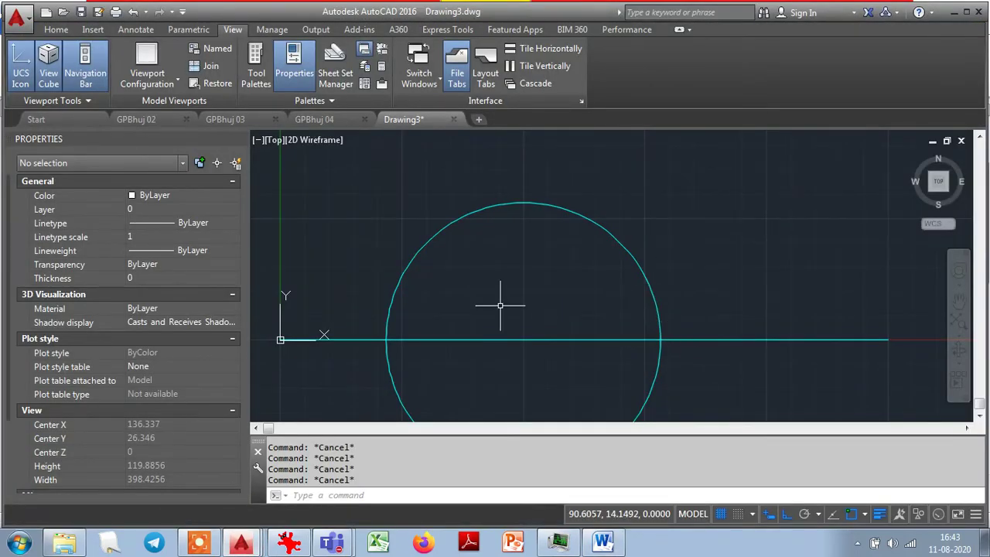
click(294, 68)
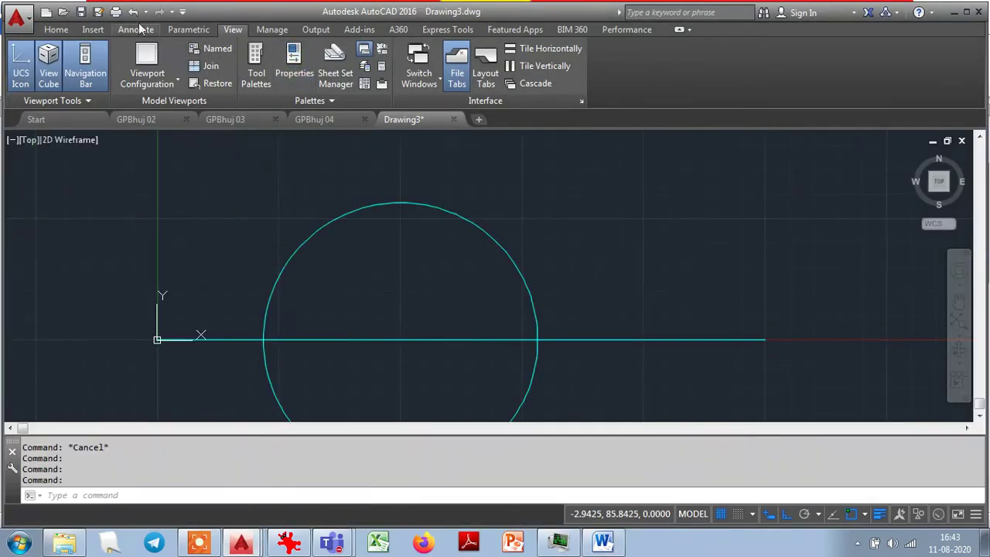
click(58, 31)
click(627, 288)
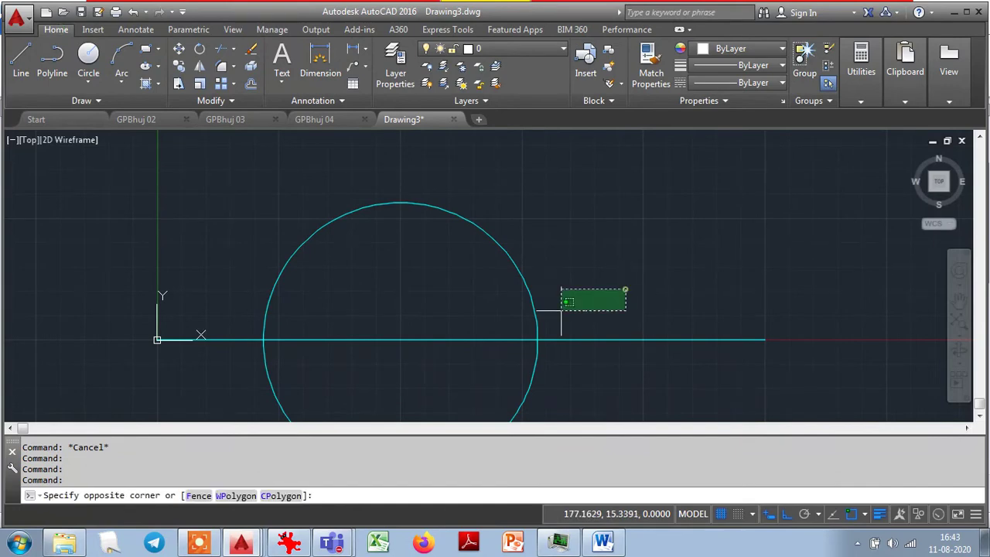
click(513, 367)
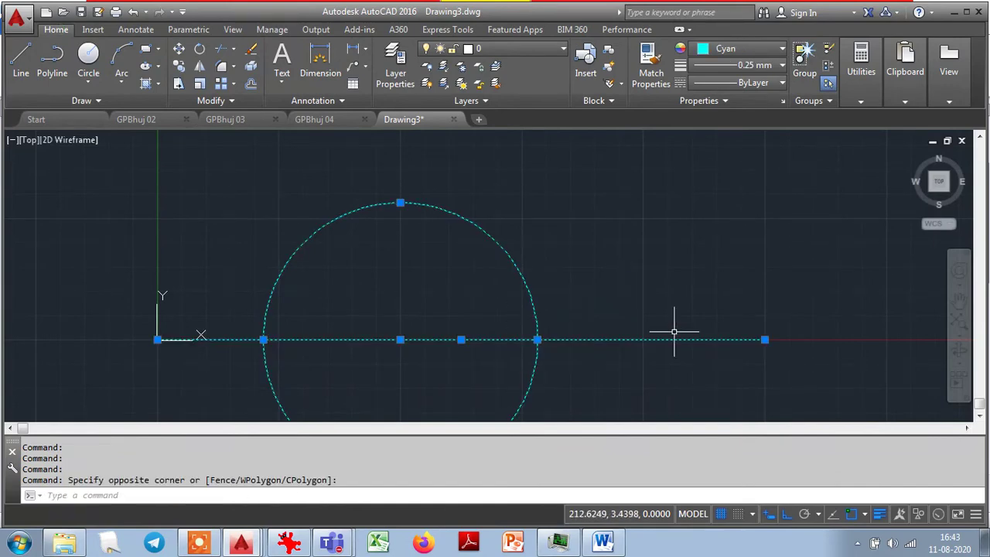
key(Delete)
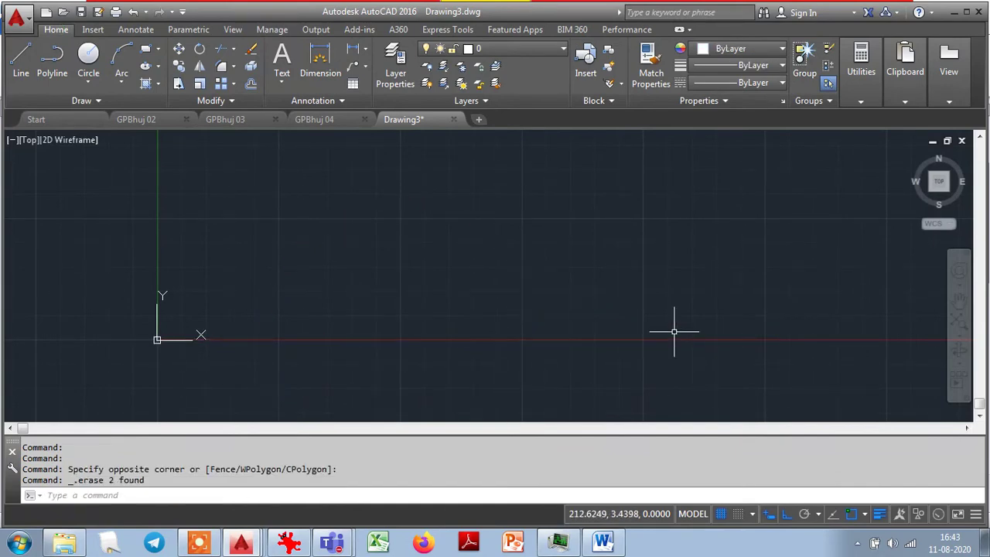
Begin an arc with the Start, Center, End method, placing its start point at 0,100,0.
text(z)
key(Return)
text(a)
key(Return)
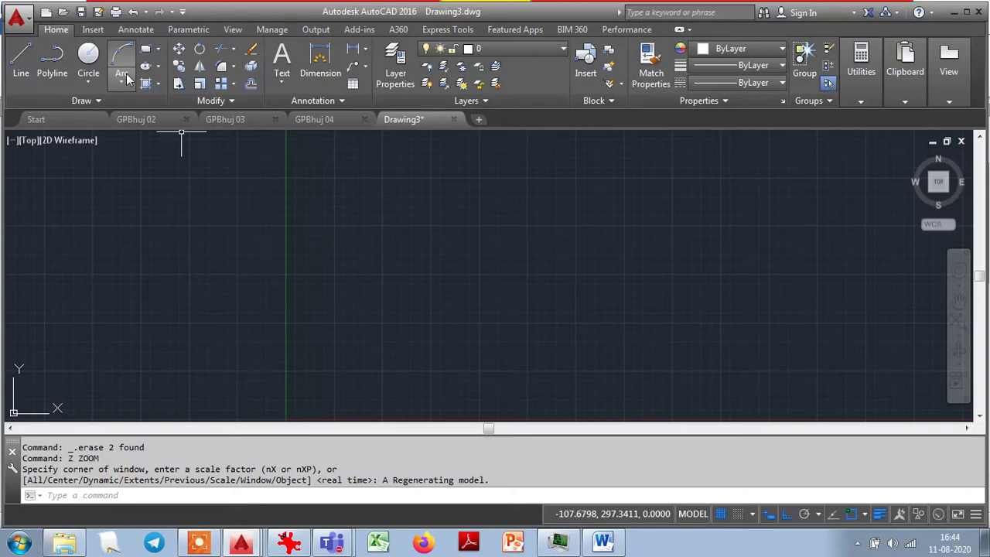
click(126, 77)
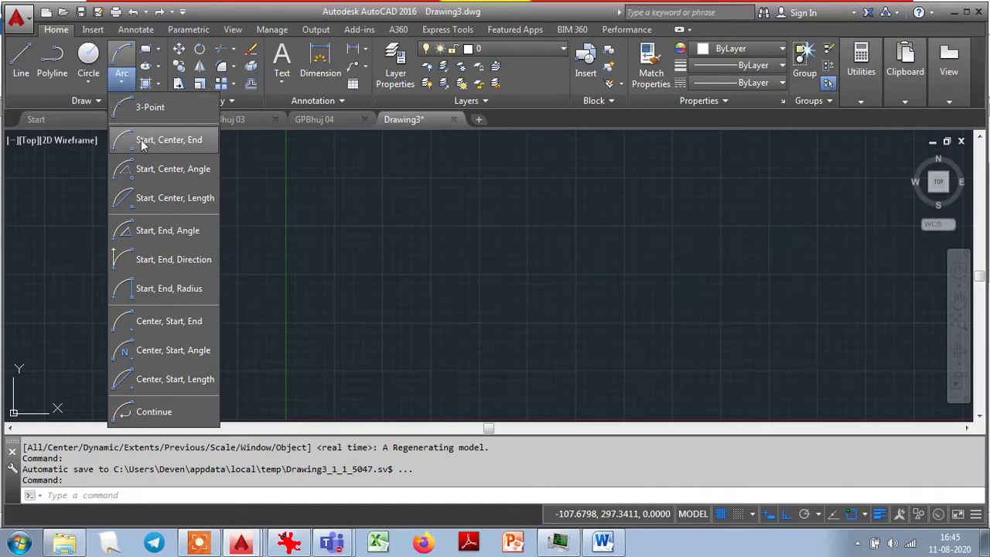
click(142, 144)
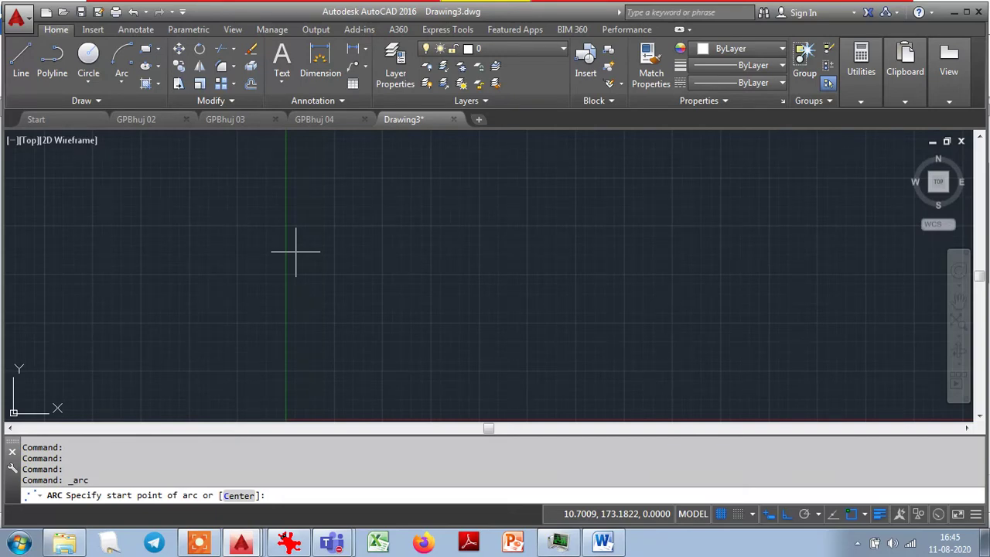
text(0,100,0)
key(Return)
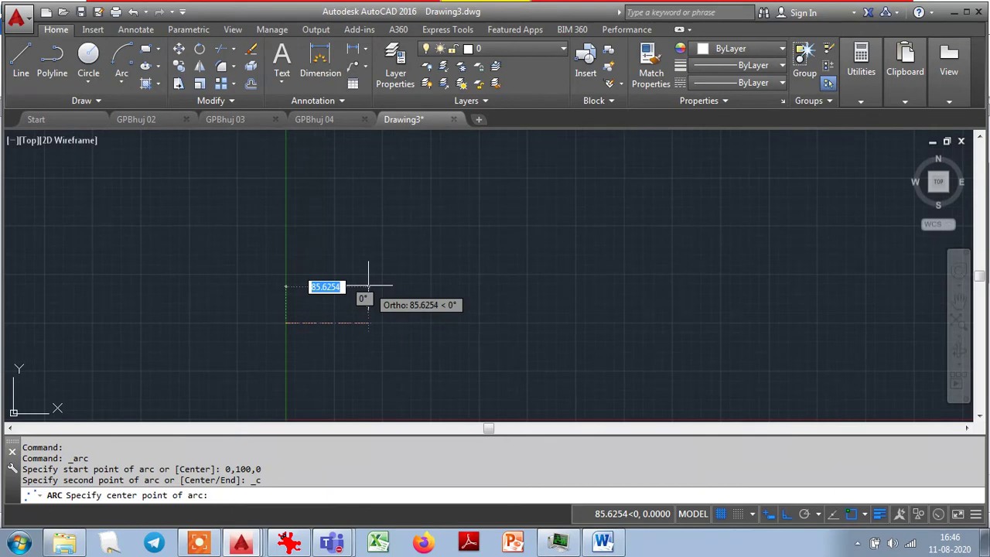
Place the arc's center at a 100,100 offset from its start, turn Ortho off, and set a freehand end point right of and slightly above the center.
text(100)
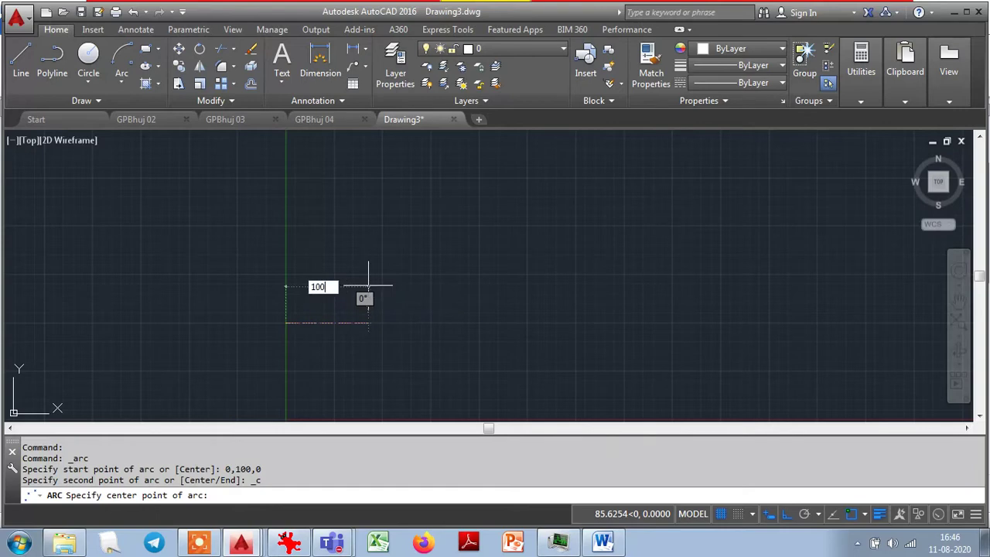
key(Tab)
text(100)
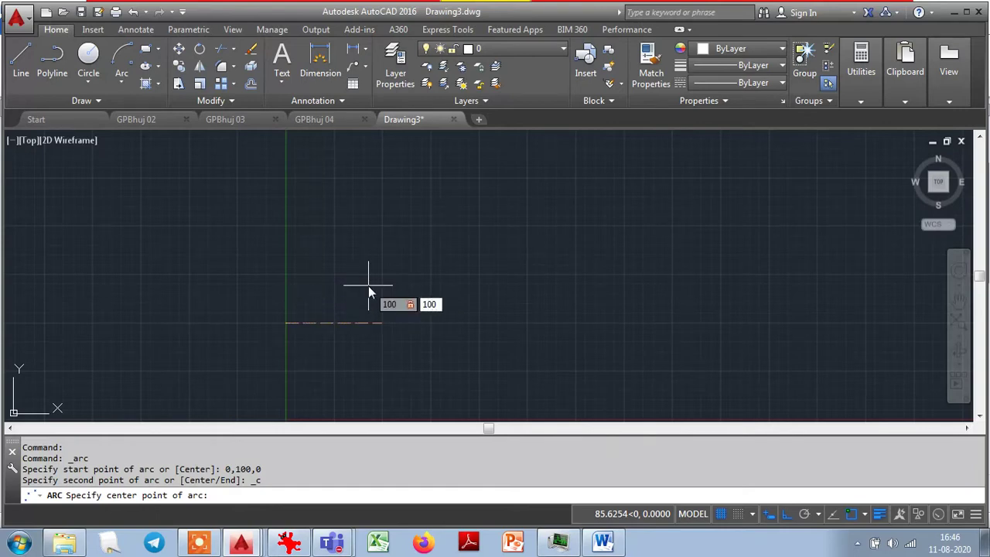
key(Return)
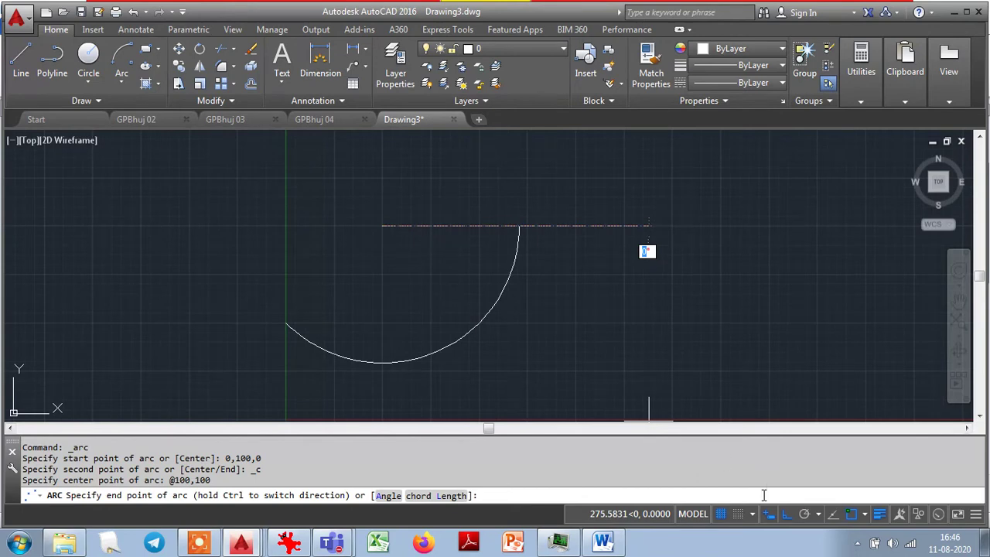
click(783, 516)
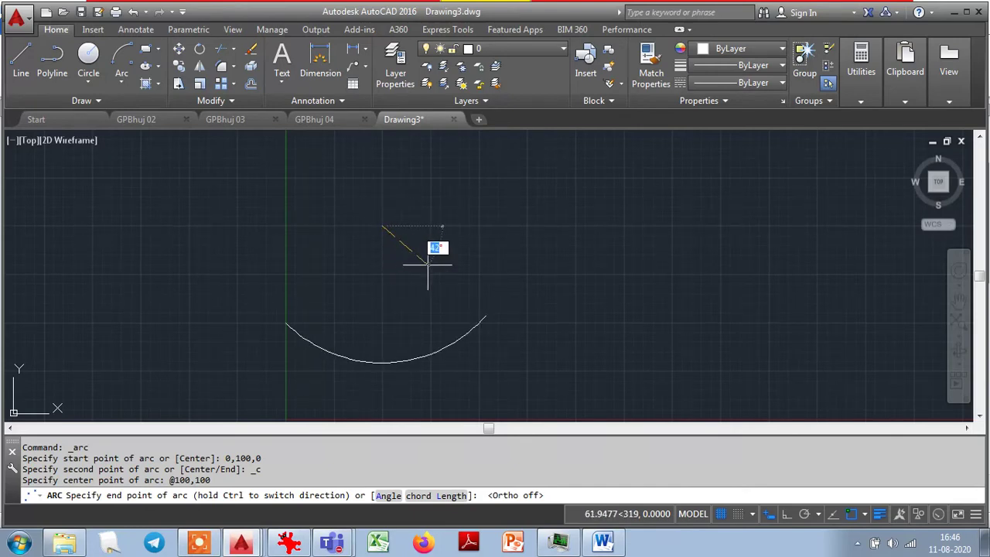
click(516, 200)
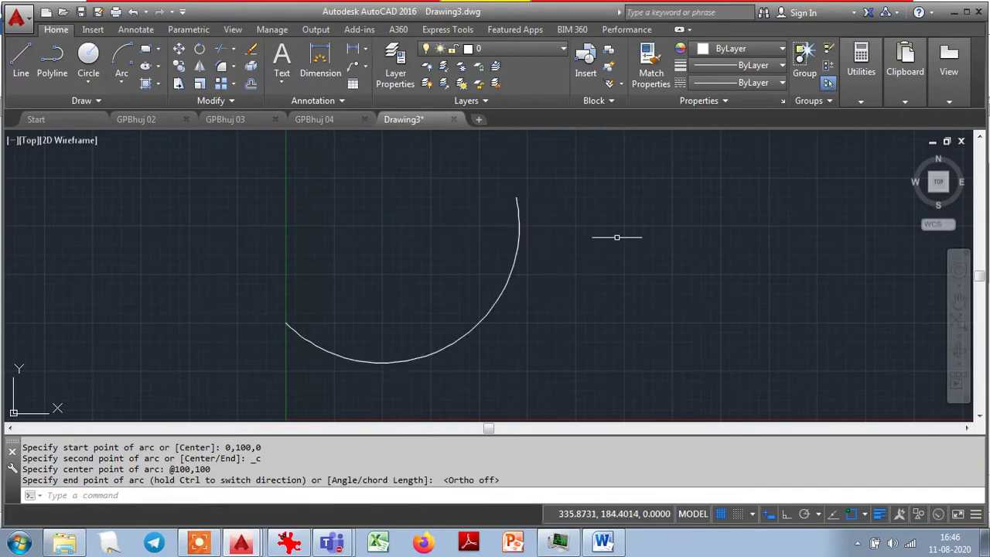
Toggle the UCS icon to see its effect, leave it hidden, and hide the ViewCube as well.
scroll(630, 234, down, 1)
scroll(630, 234, down, 1)
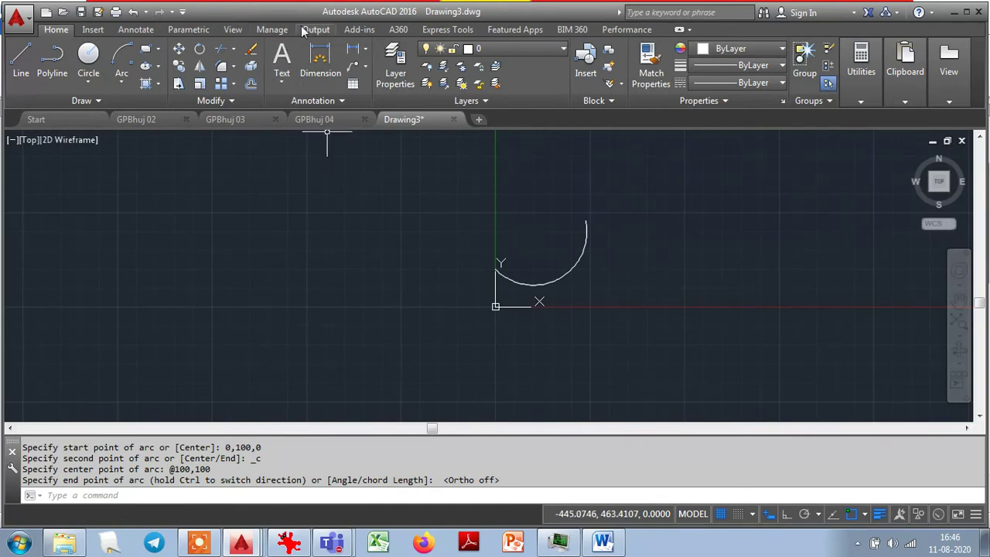
click(232, 29)
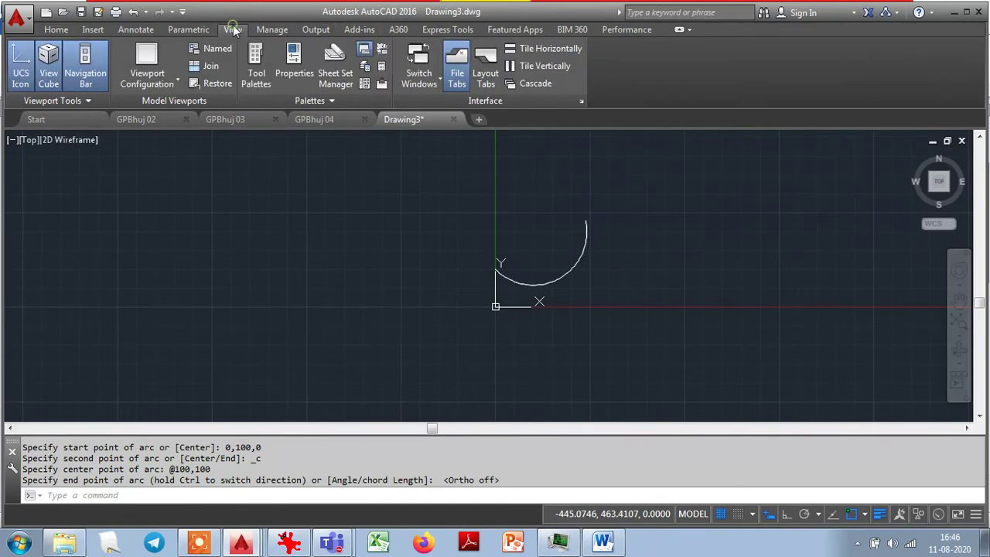
click(21, 66)
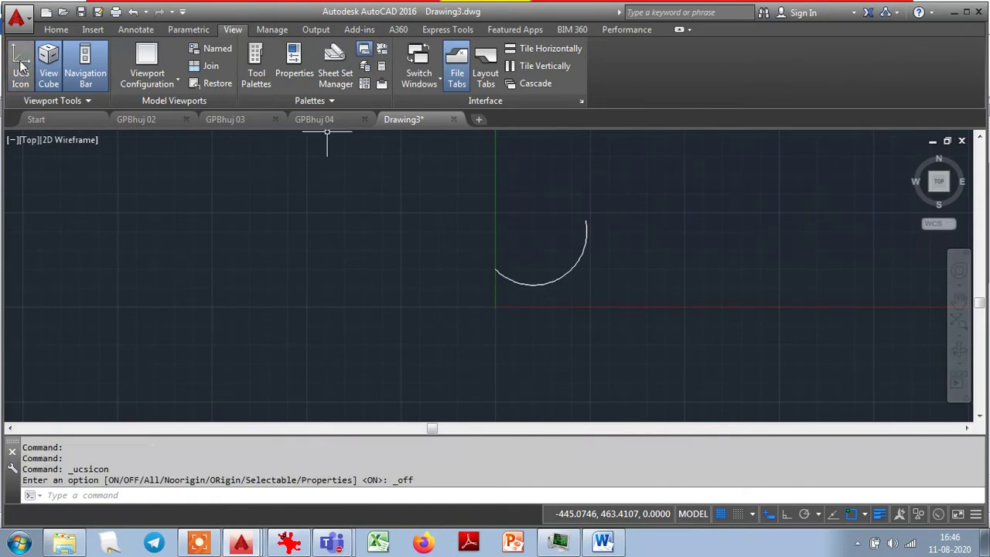
click(21, 67)
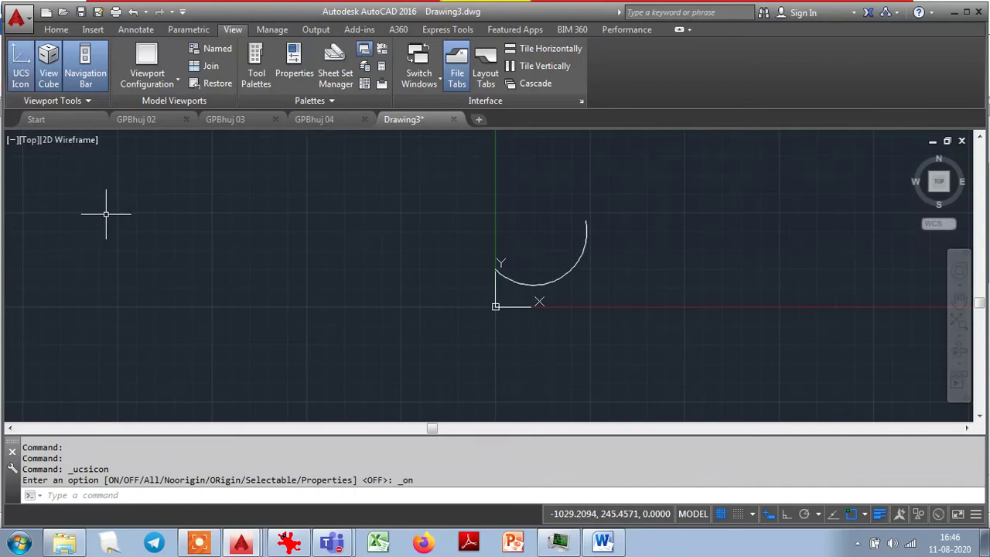
click(21, 66)
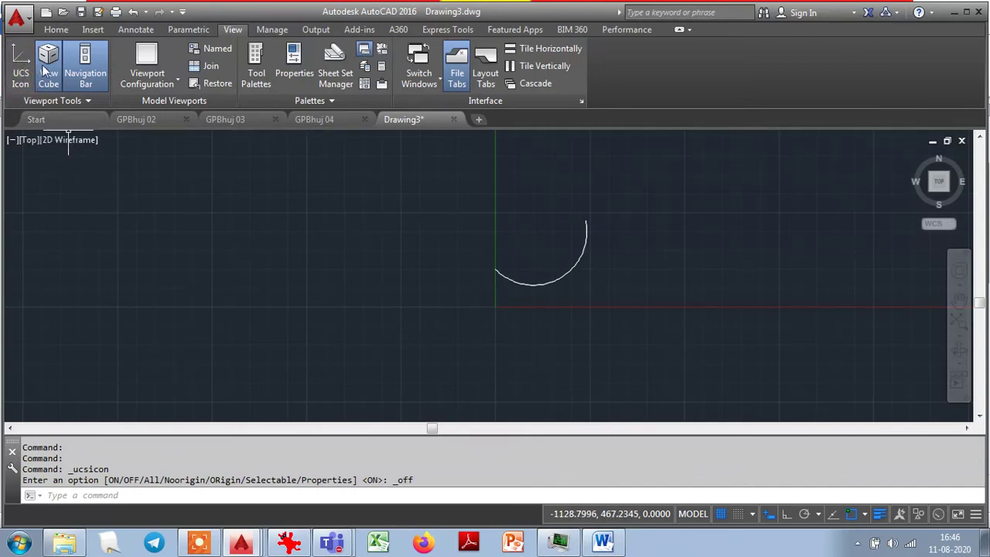
click(52, 69)
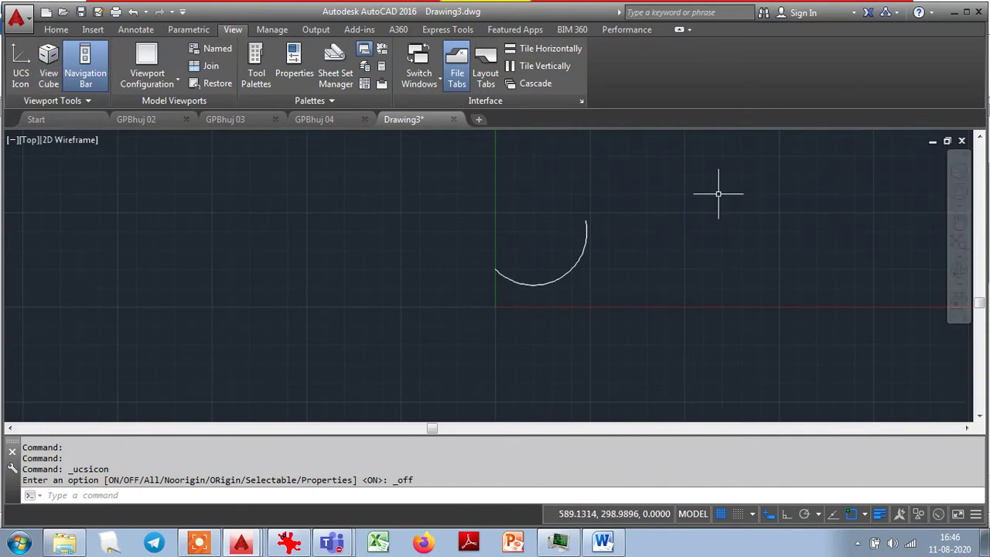
Select the arc with a crossing window and erase it.
click(959, 244)
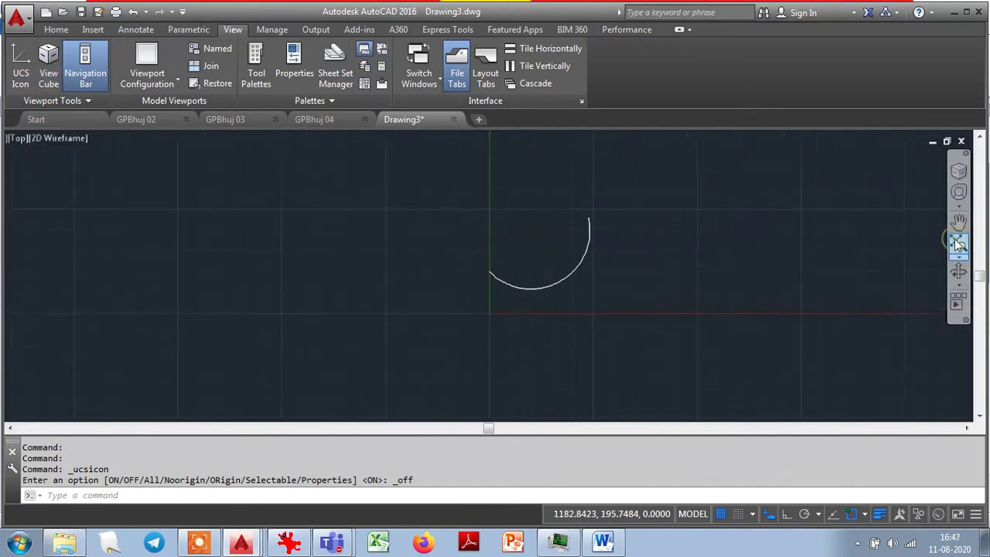
scroll(676, 255, down, 4)
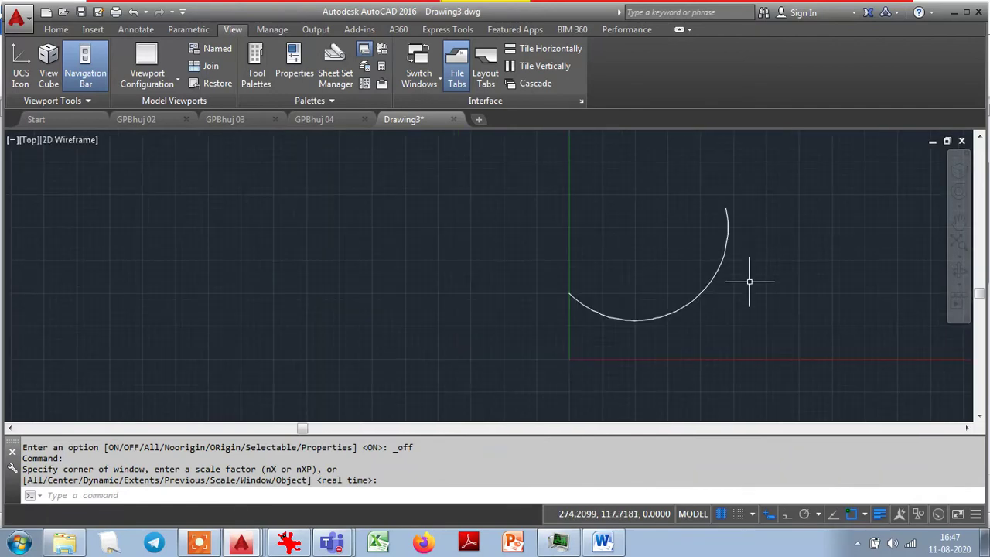
click(752, 290)
click(646, 244)
key(Delete)
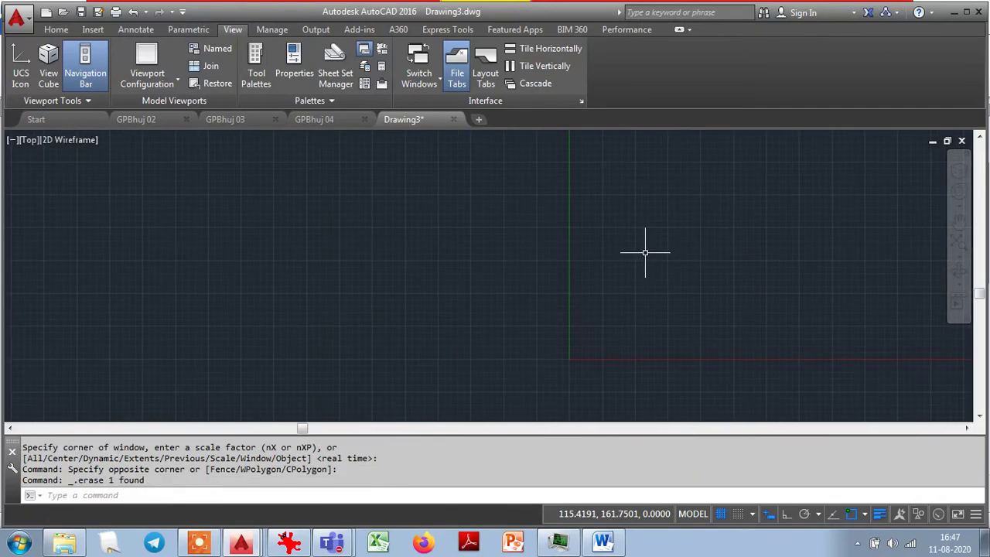
click(54, 29)
click(124, 58)
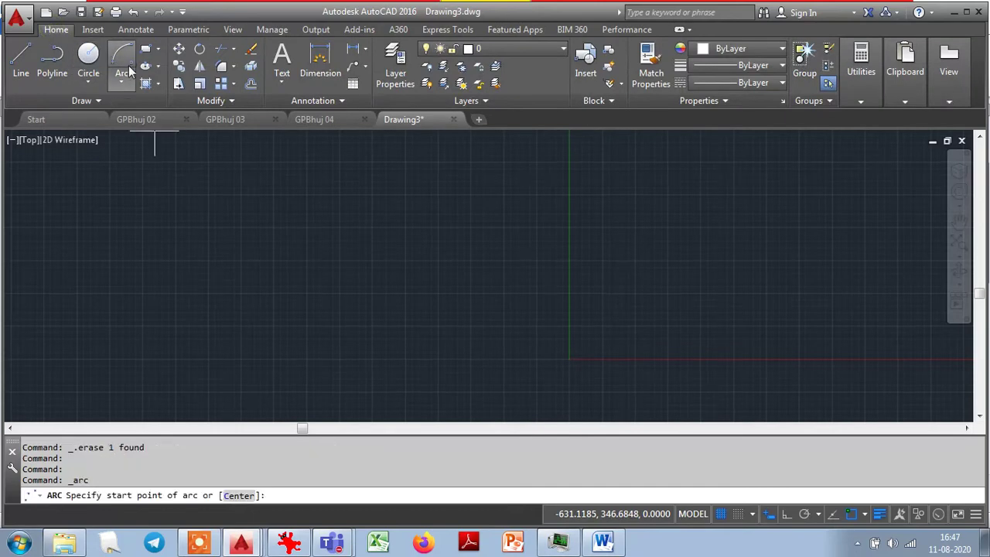
click(121, 81)
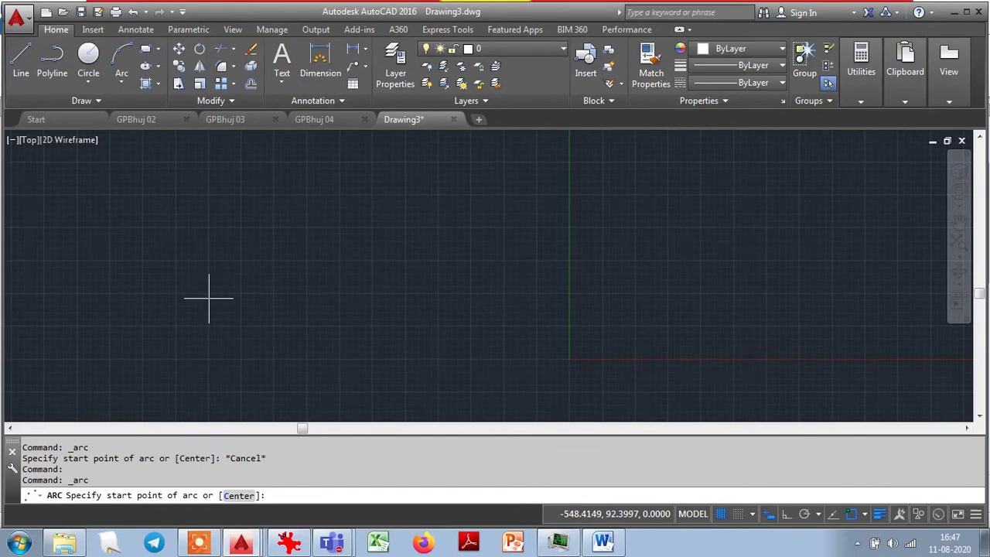
key(Escape)
key(Escape)
key(Escape)
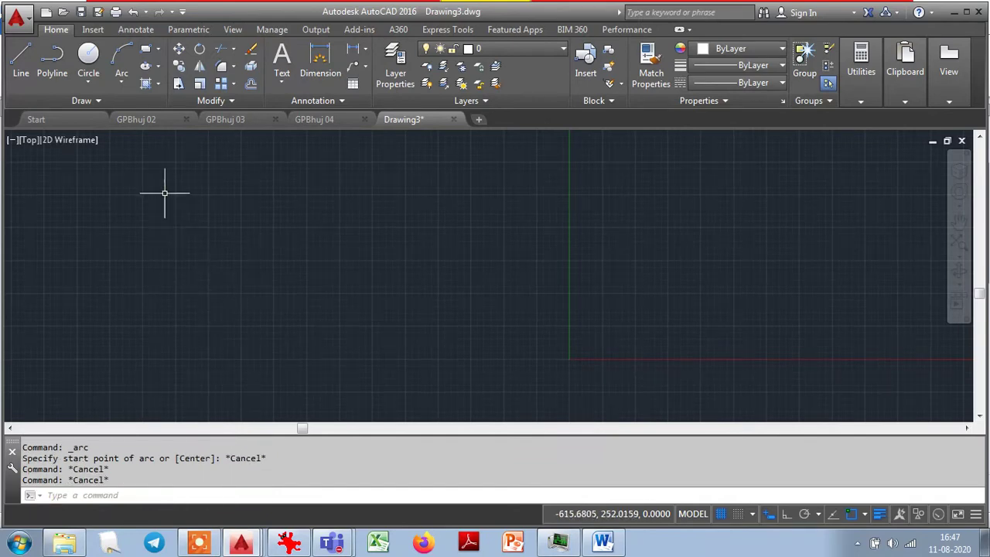
Draw a closed 250-unit square of lines to the left of the origin, with Ortho turned on.
click(21, 56)
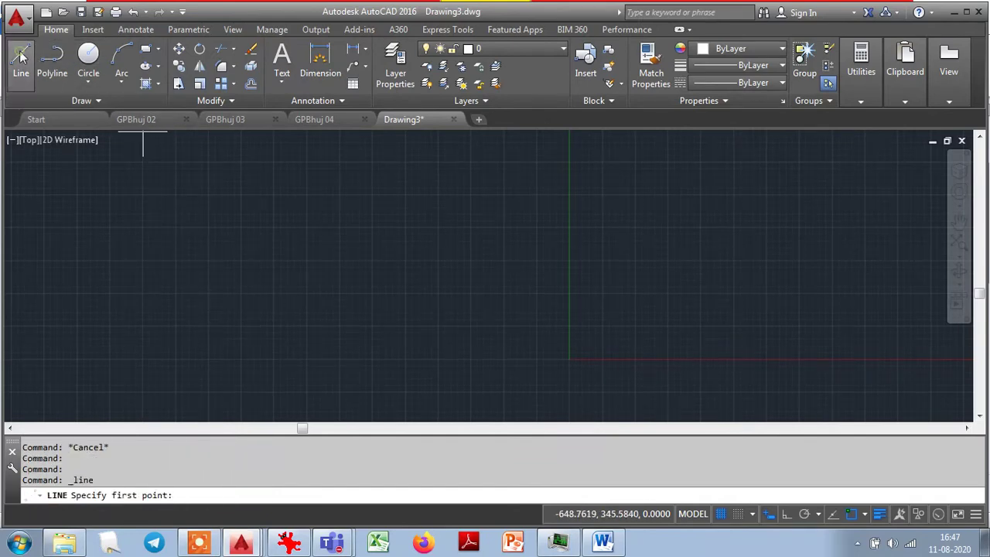
click(323, 335)
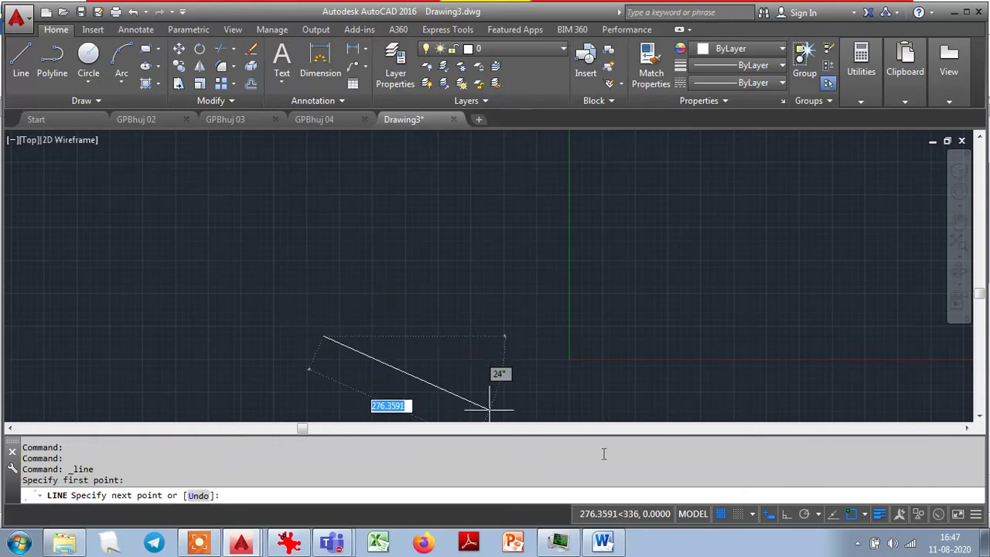
click(771, 516)
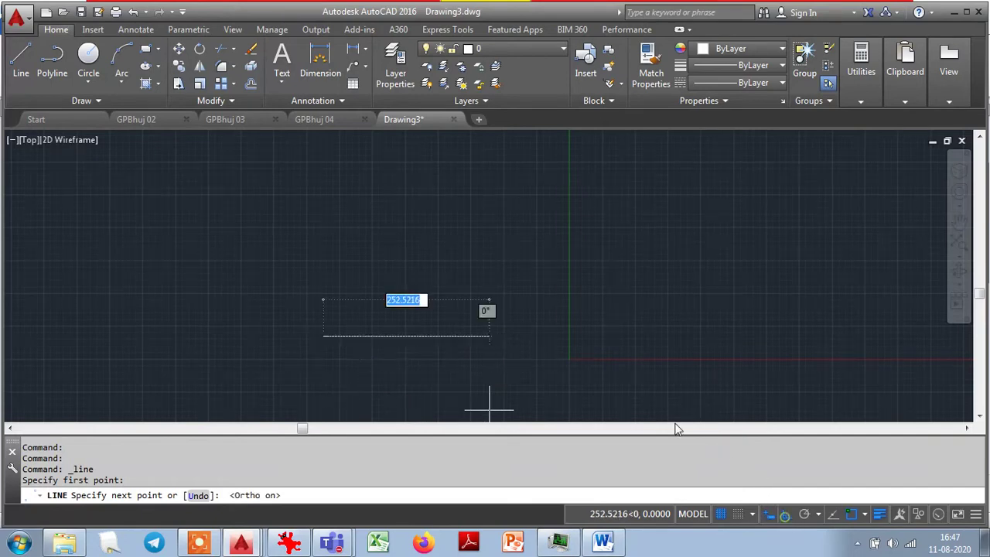
text(250)
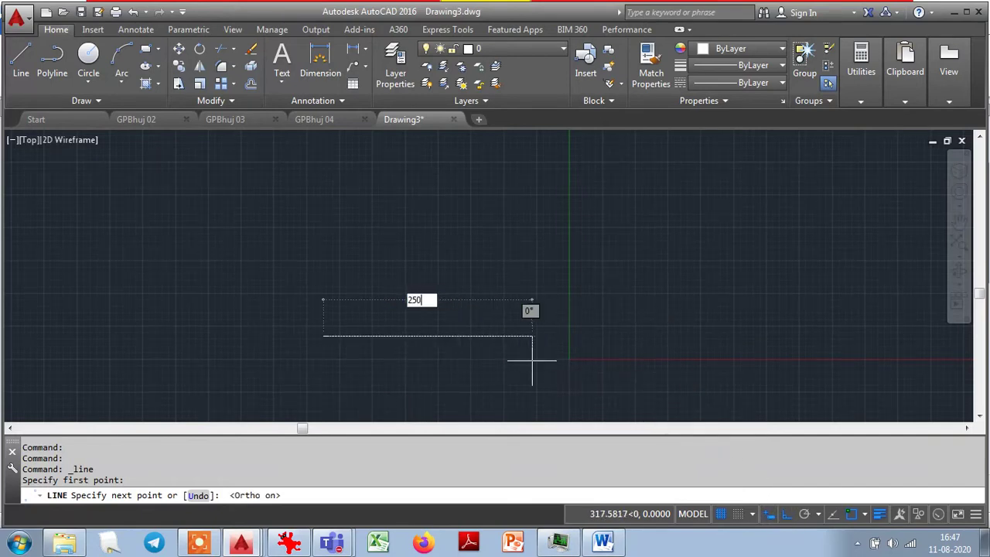
key(Return)
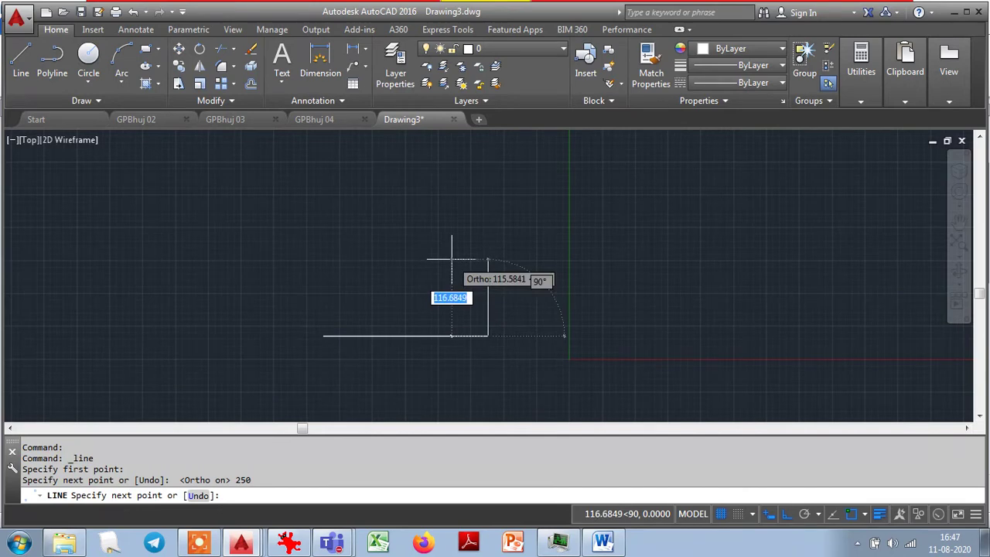
text(250)
key(Return)
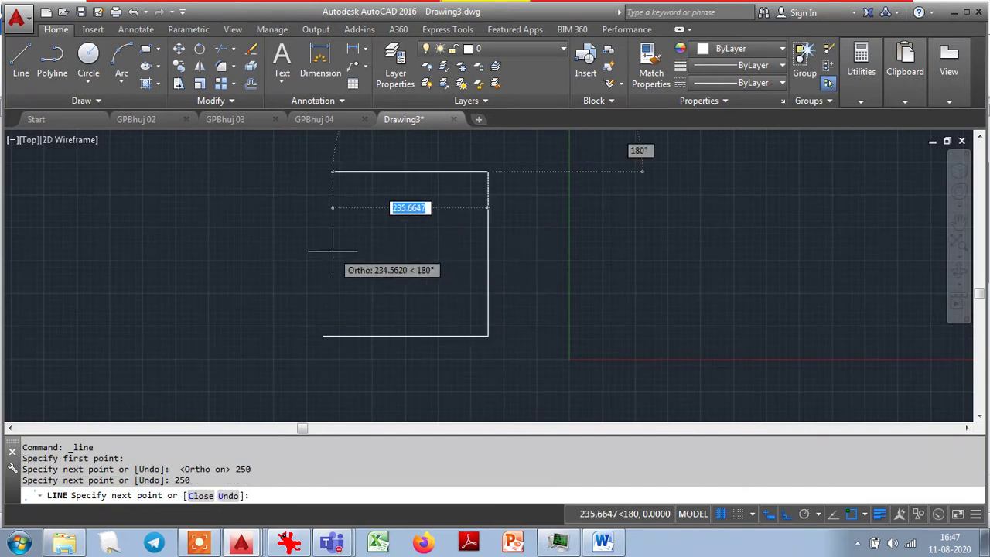
text(250)
key(Return)
text(c)
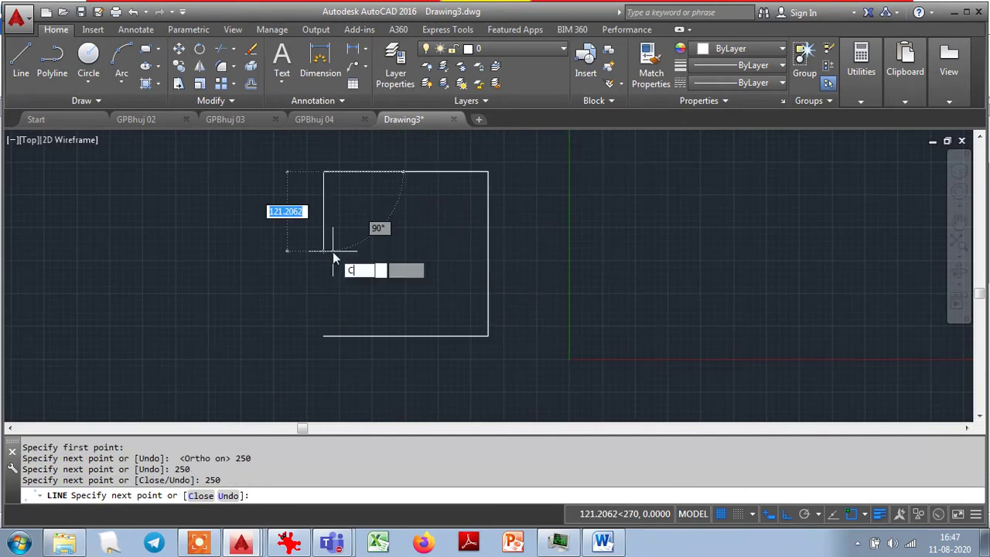
key(Return)
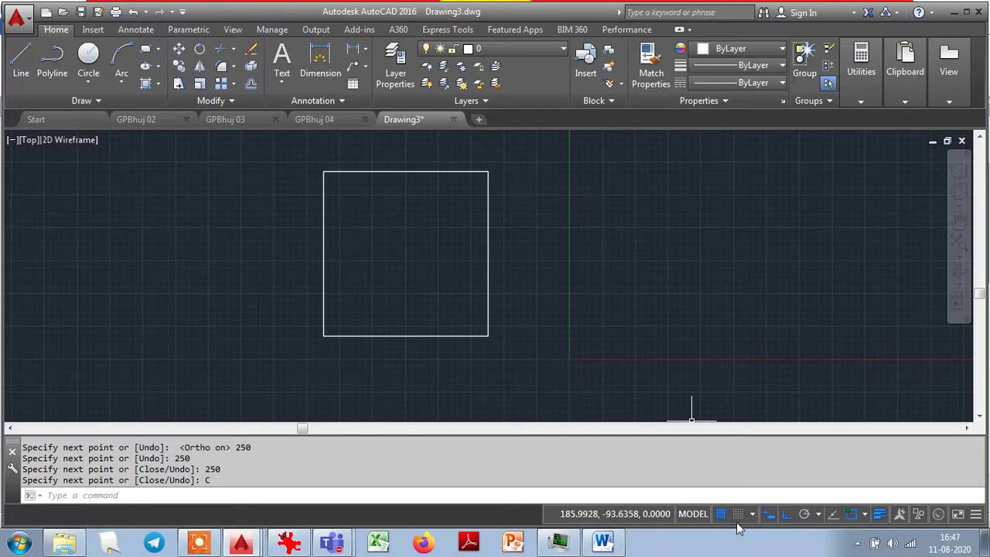
Set the running object snap modes to Endpoint, Midpoint and Center.
right_click(853, 514)
click(861, 496)
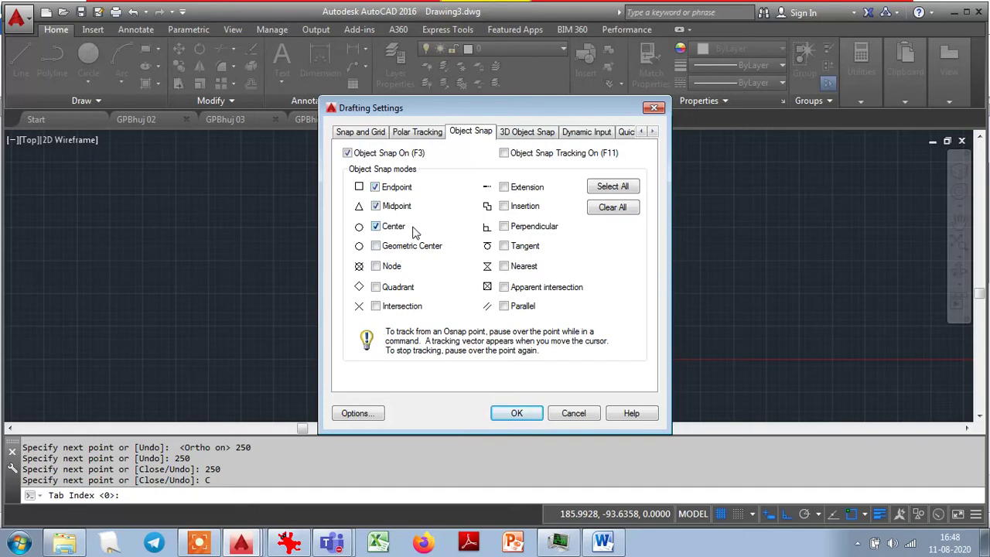
click(514, 414)
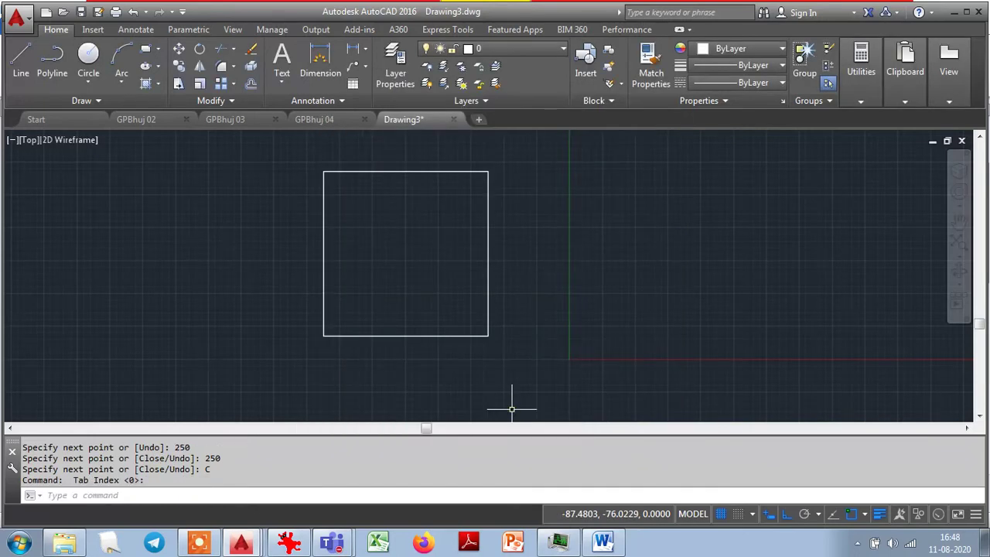
Draw a 3-Point arc from the square's lower-left corner through the lower-right corner to the upper-right corner.
click(122, 80)
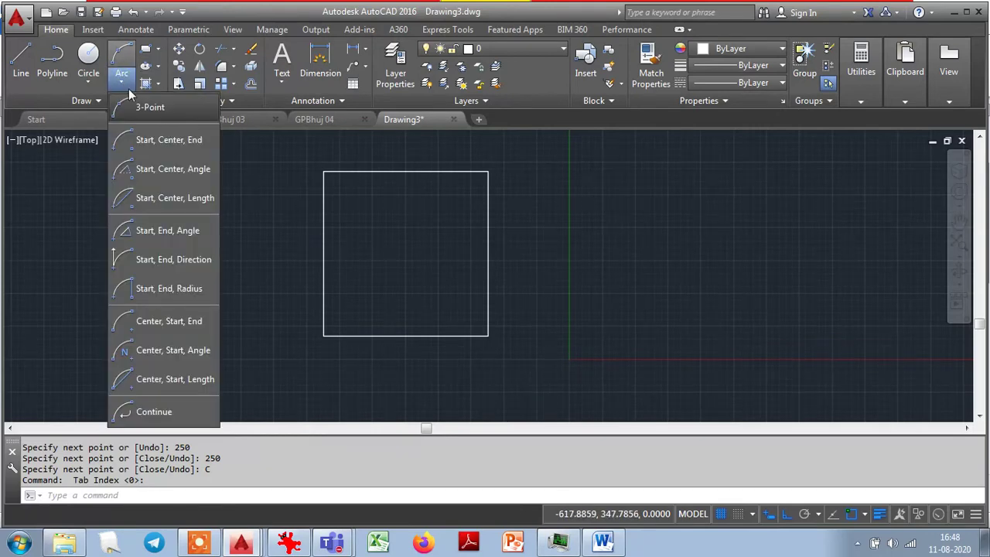
click(148, 110)
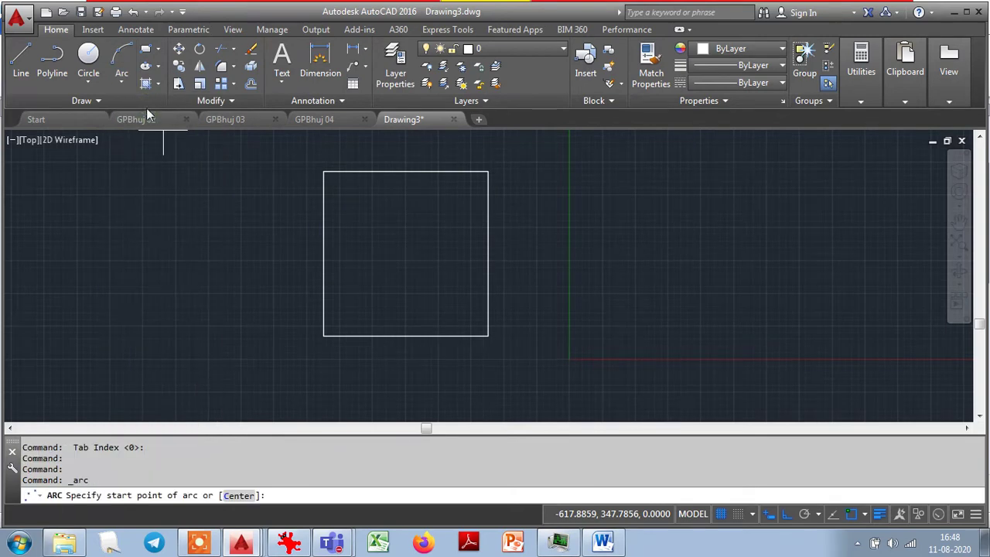
click(319, 341)
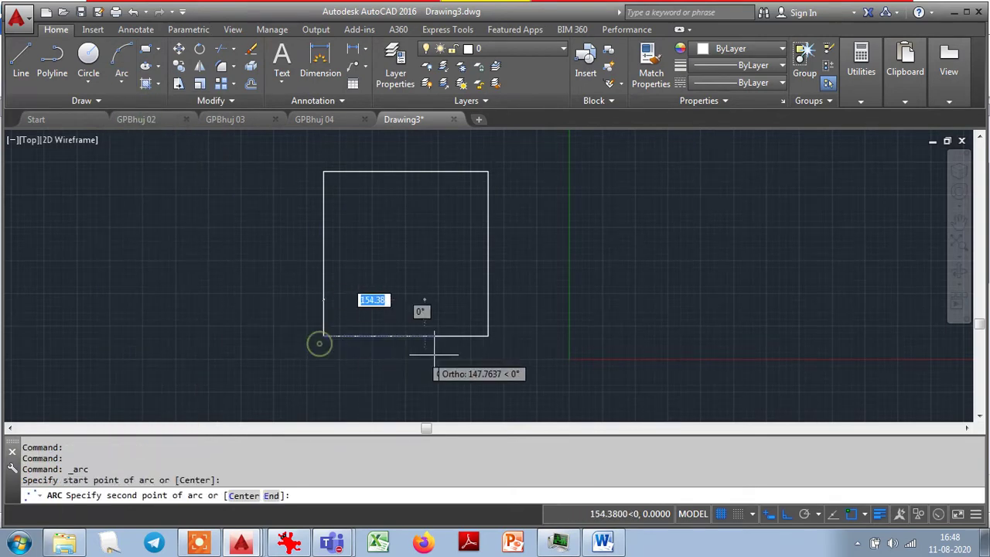
click(486, 334)
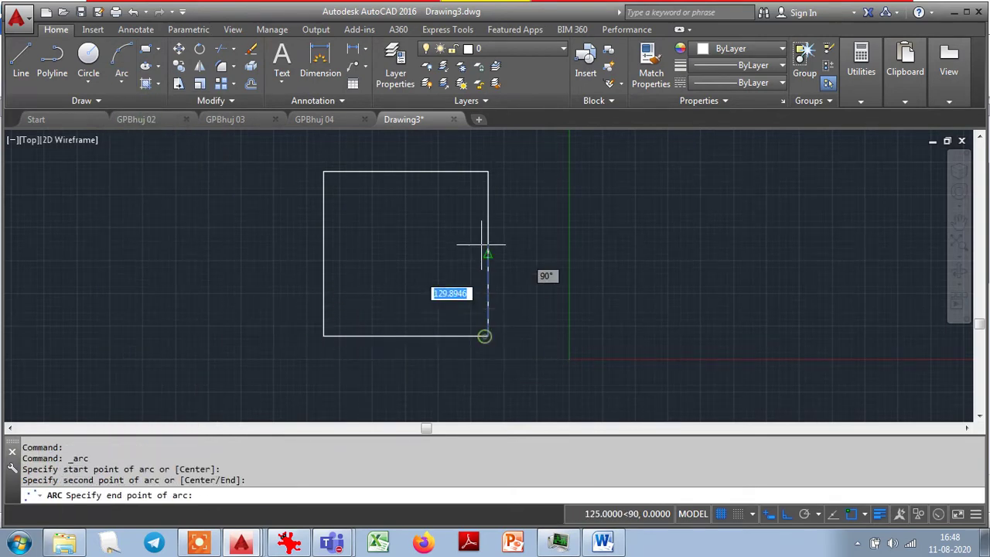
click(487, 172)
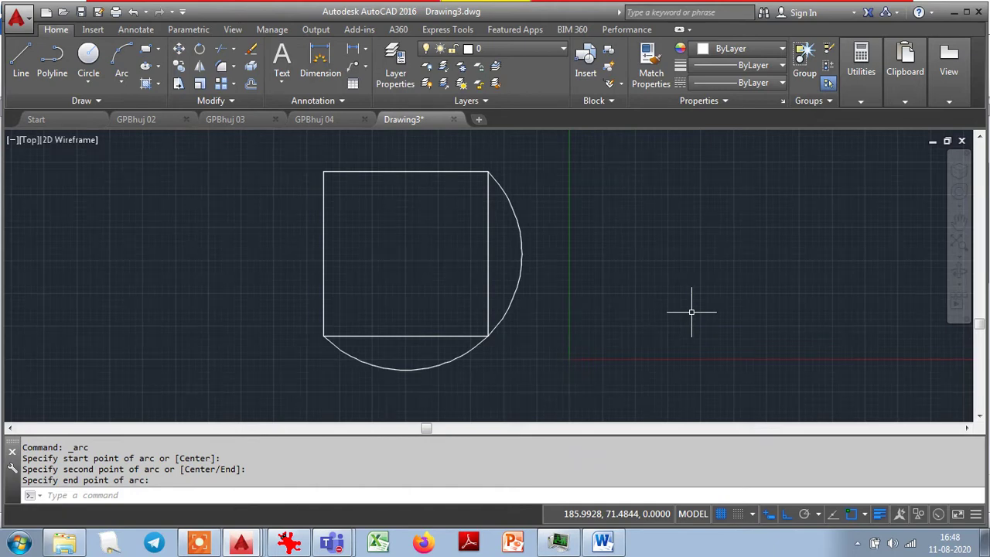
Draw a Start, Center, End arc from the square's upper-left to lower-left corner, centered on the left side's midpoint.
click(124, 83)
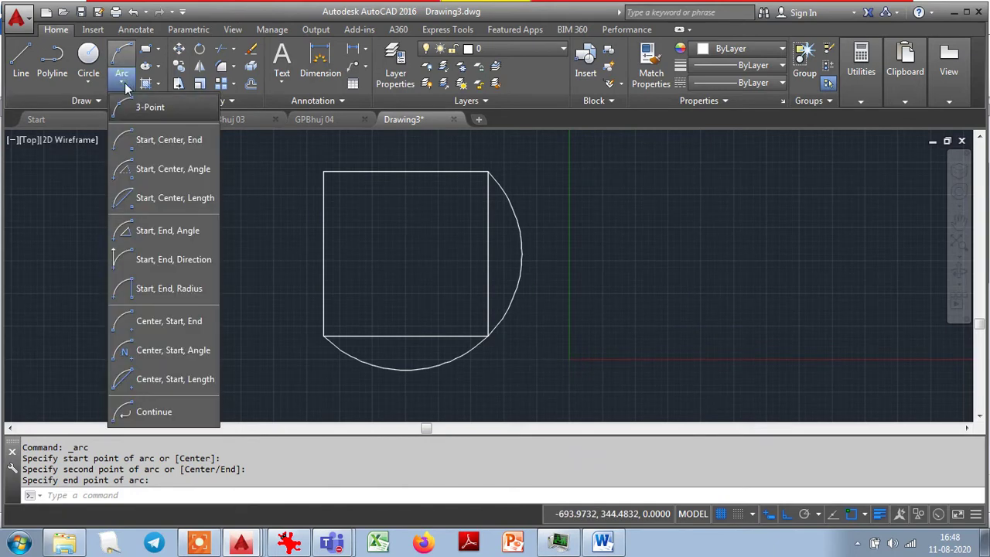
click(159, 140)
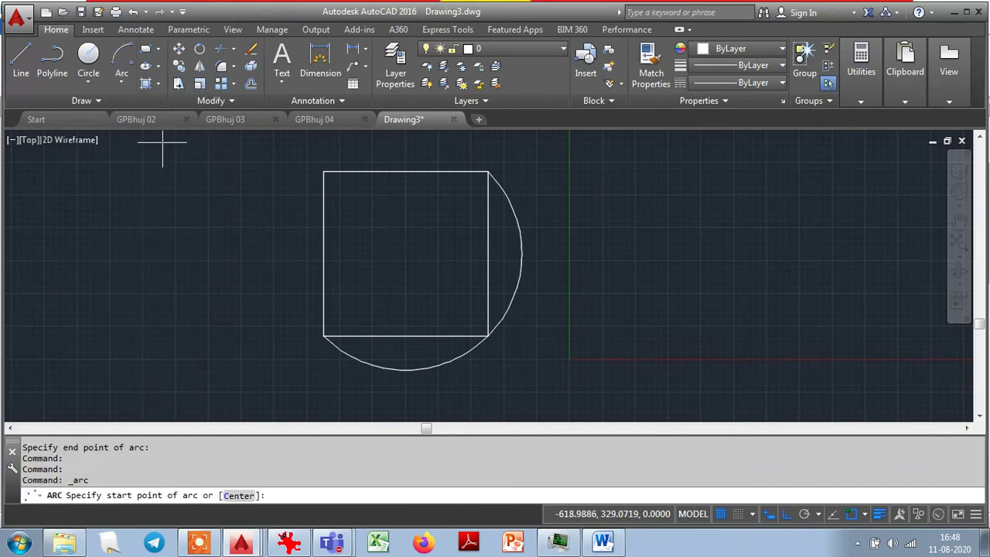
click(324, 171)
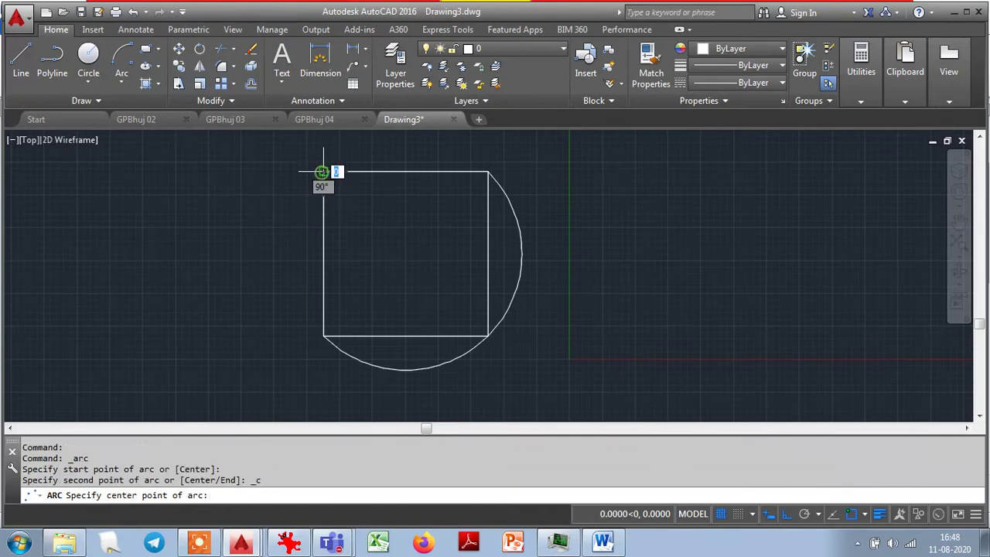
click(323, 253)
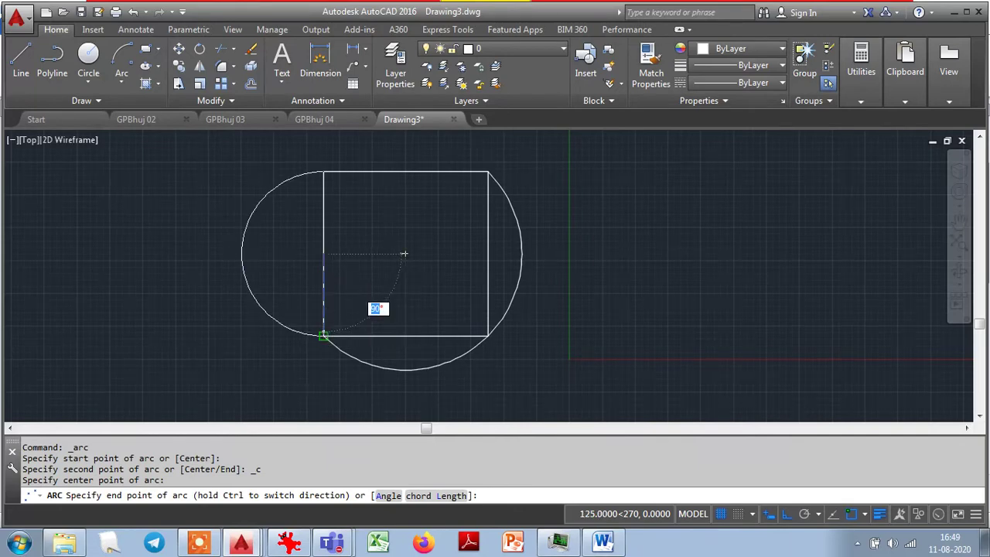
click(323, 336)
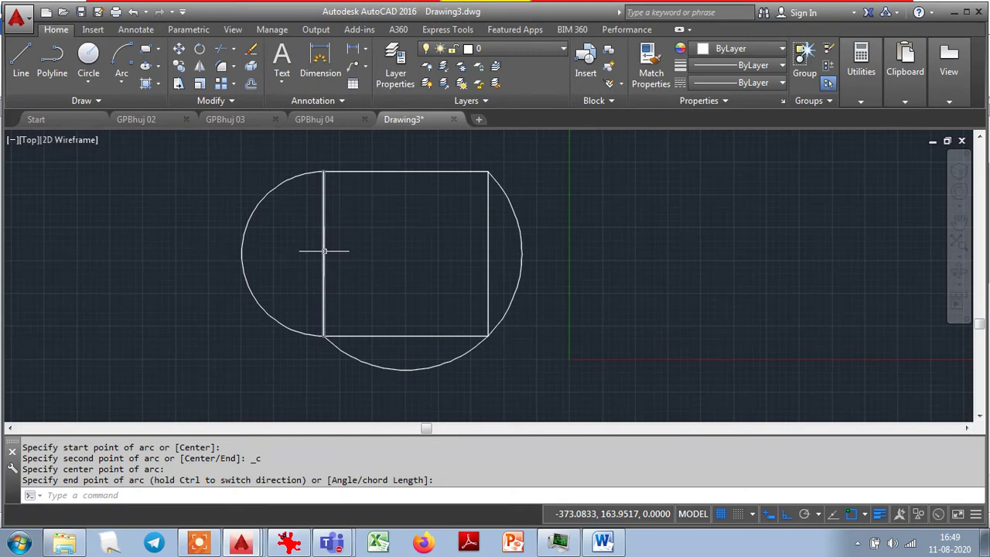
Erase the three-corner arc and the semicircular arc on the left side, leaving only the square.
click(332, 335)
click(387, 358)
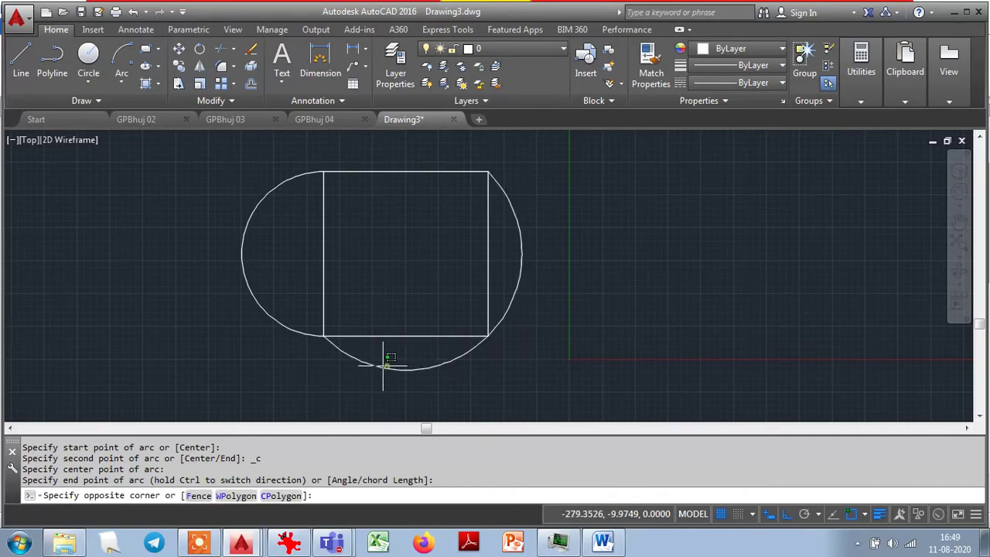
click(355, 376)
key(Delete)
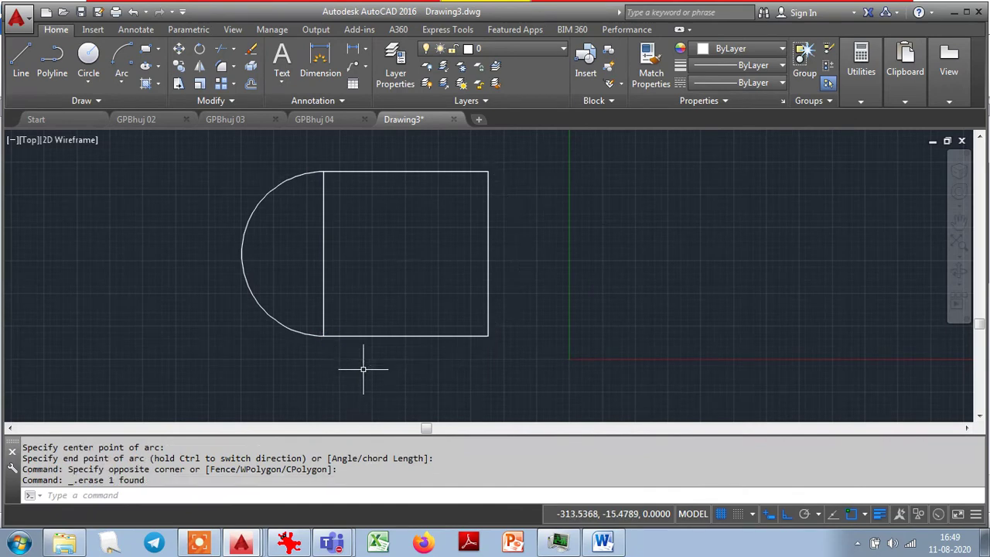
click(281, 332)
click(255, 285)
key(Delete)
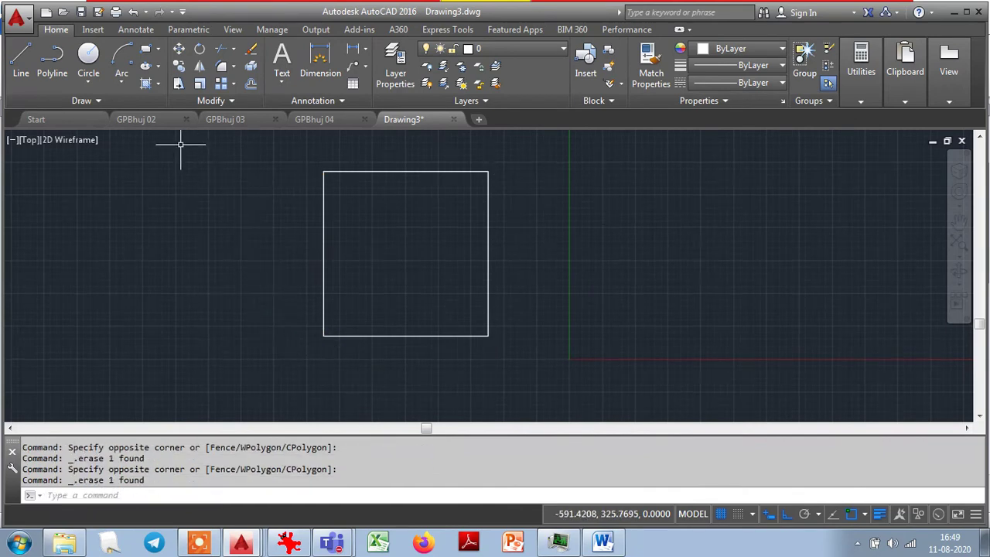
Draw a Start, Center, Angle arc from the square's lower-right corner, centered on the right side's midpoint, with a 90° included angle.
click(122, 82)
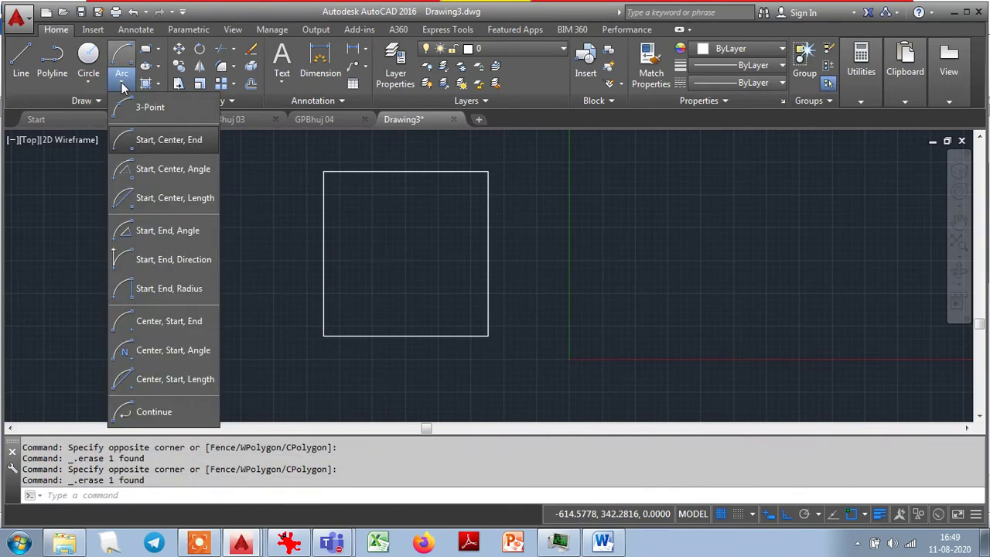
click(150, 169)
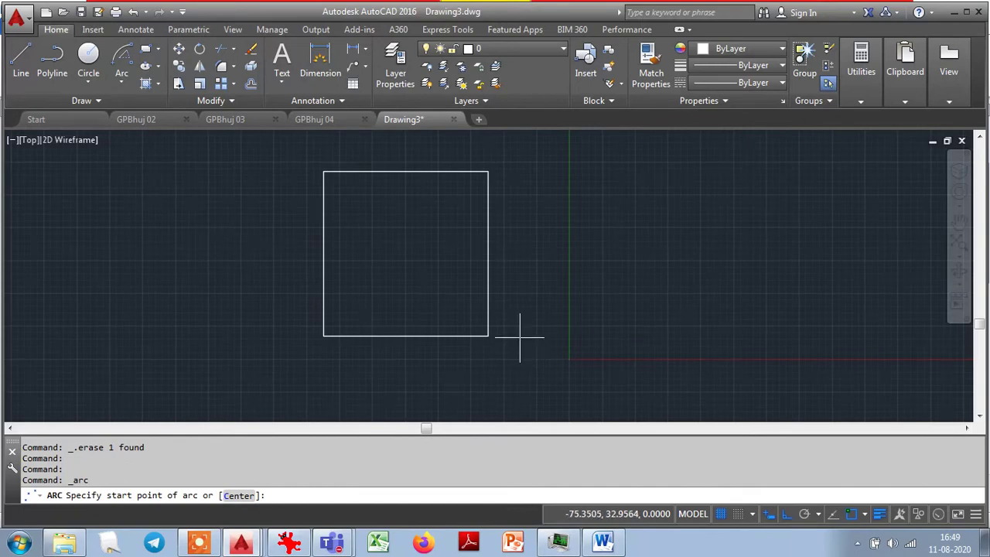
click(488, 336)
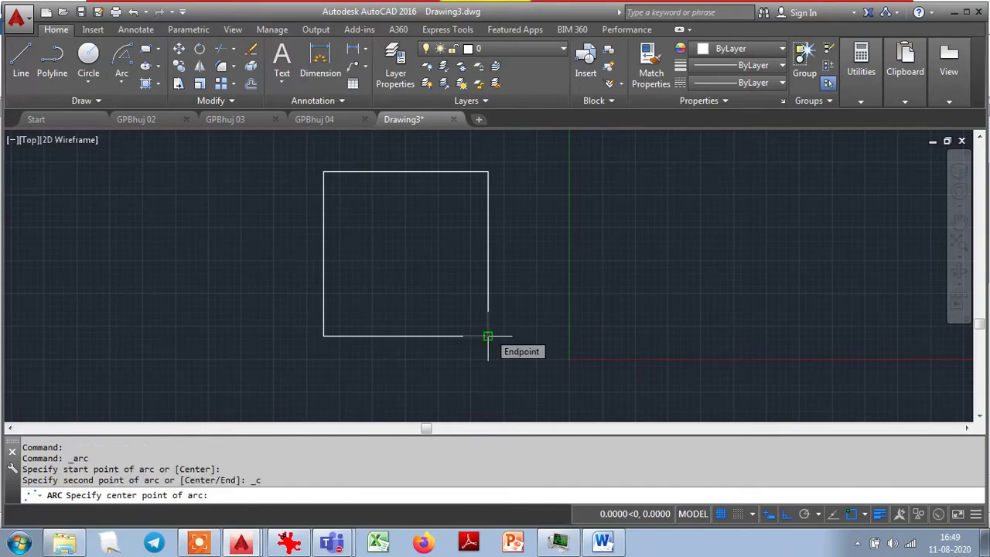
click(488, 254)
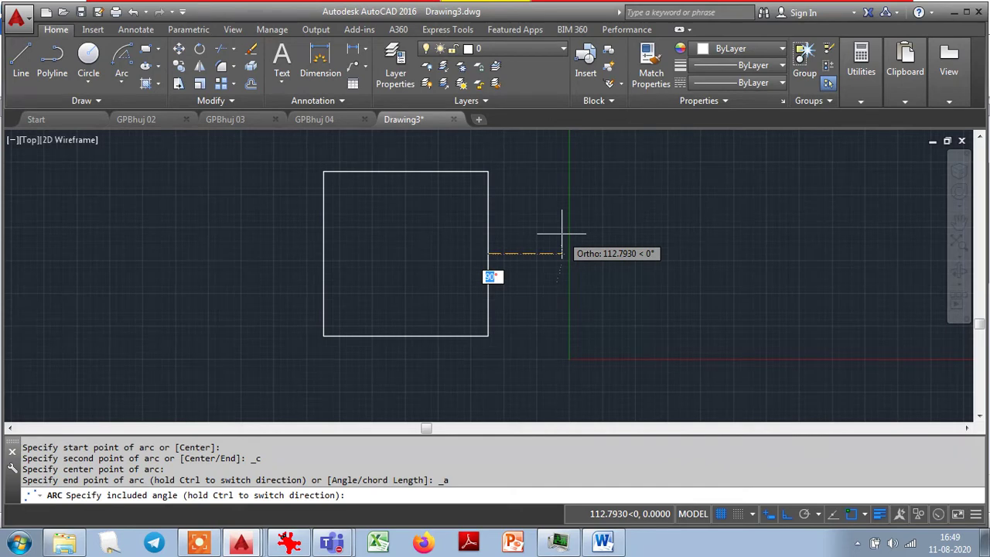
text(90)
key(Return)
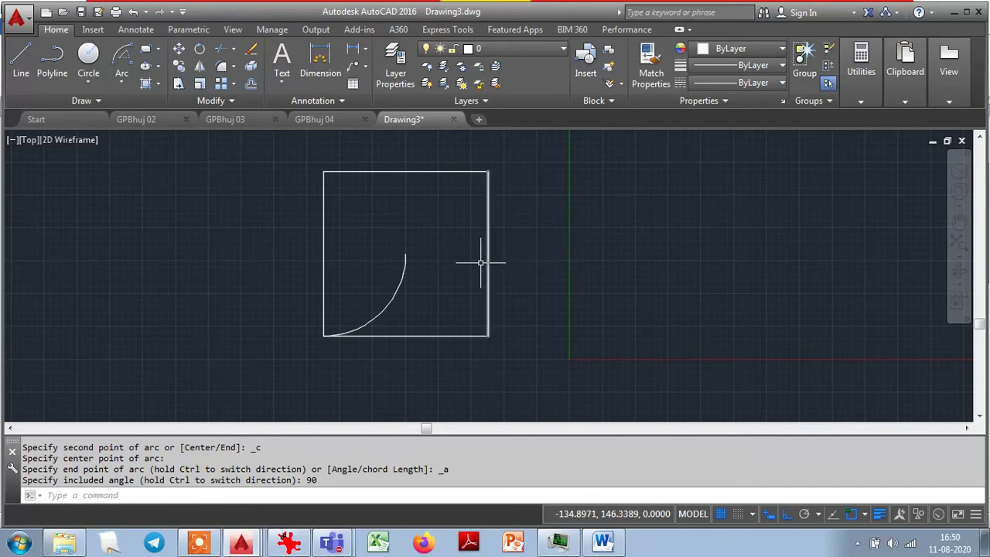
Select the 90° arc with a crossing window and erase it.
click(424, 292)
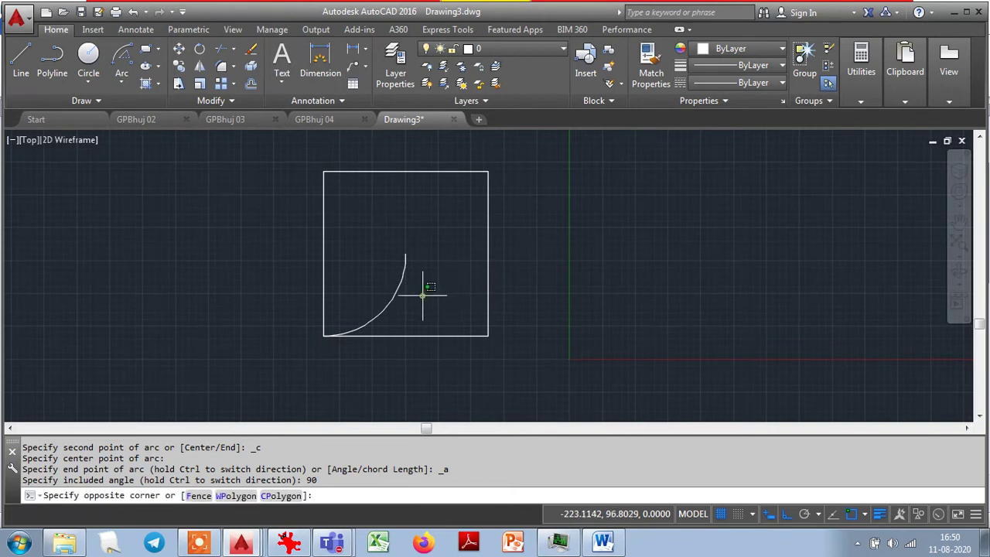
click(386, 270)
key(Delete)
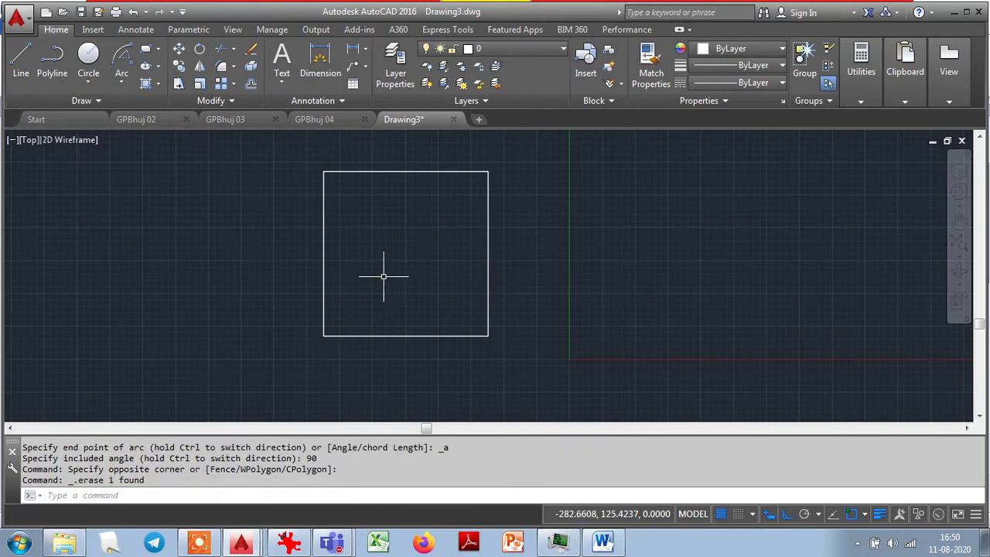
Draw a Start, Center, Length arc from the square's lower-right corner, centered on the right side's midpoint, with a chord length of 100.
click(122, 83)
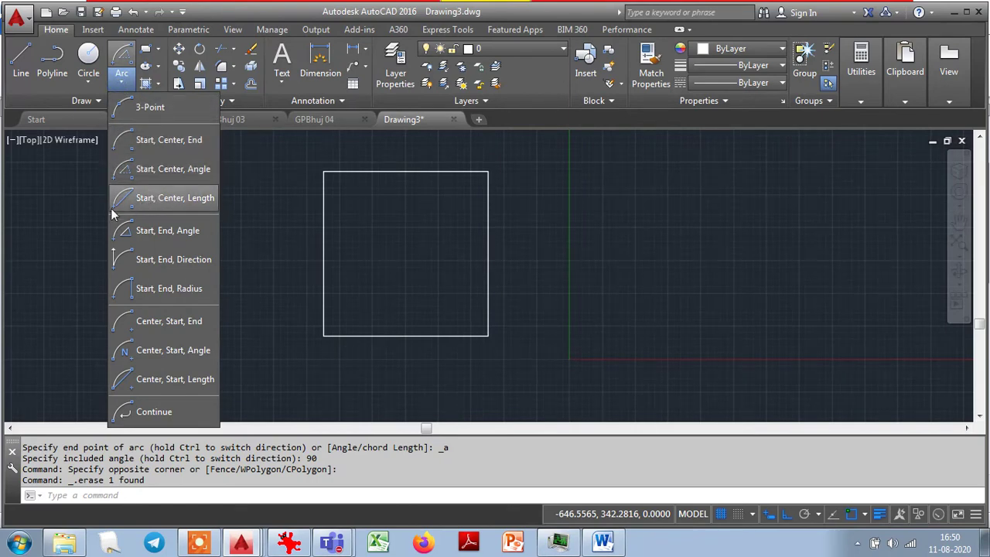
click(167, 199)
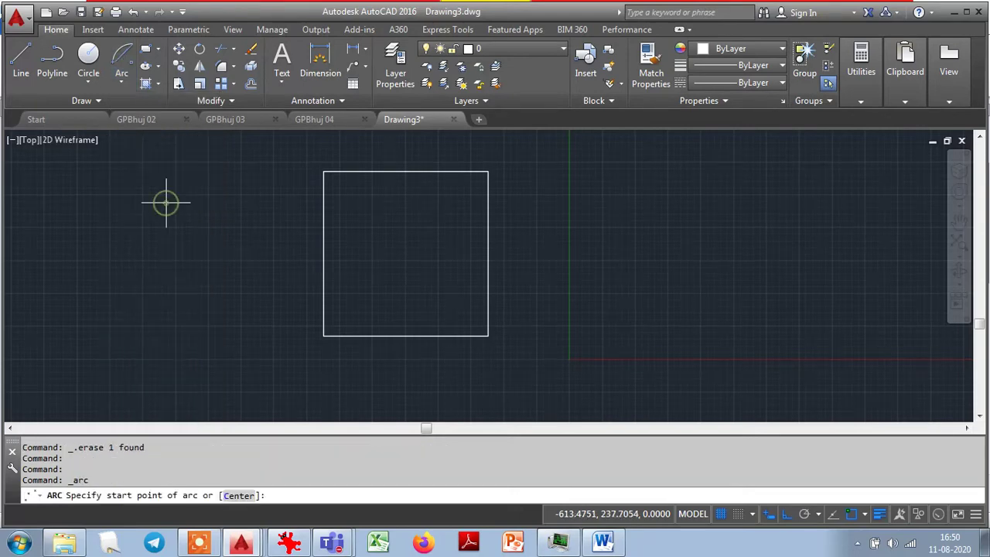
click(488, 337)
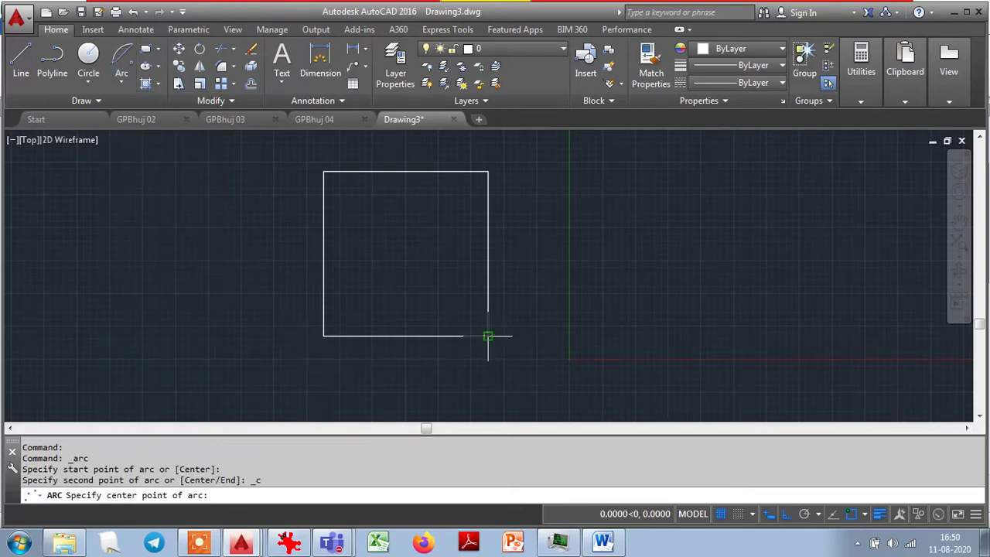
click(489, 253)
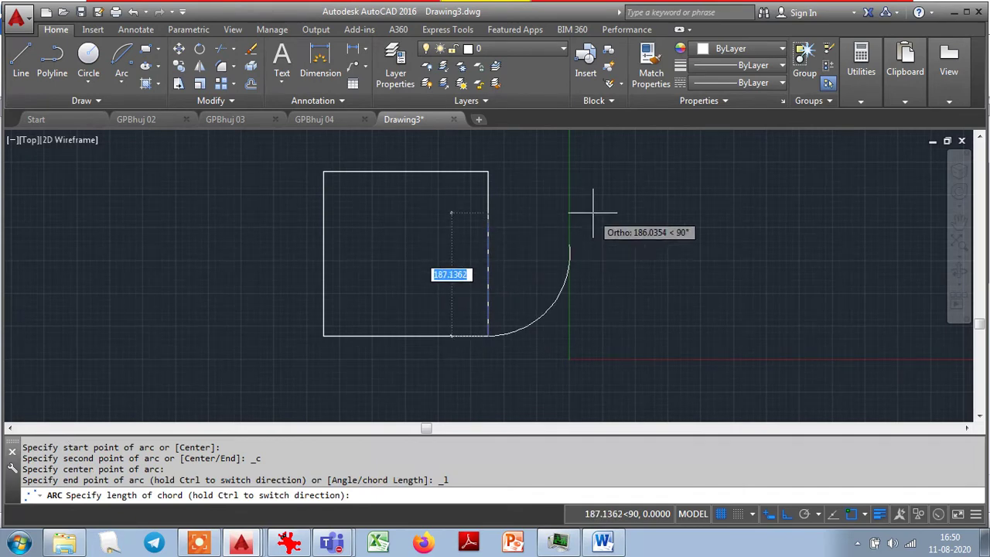
text(100)
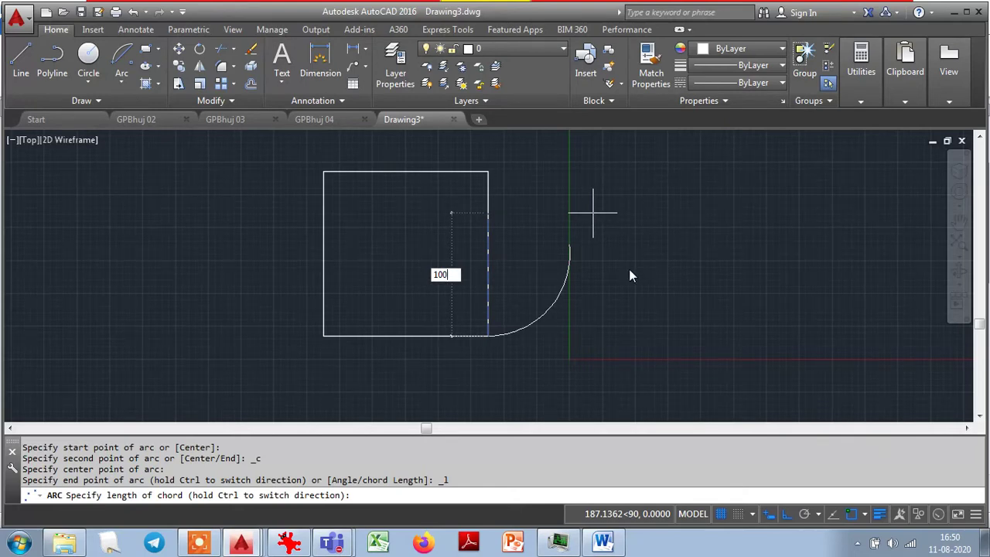
key(Return)
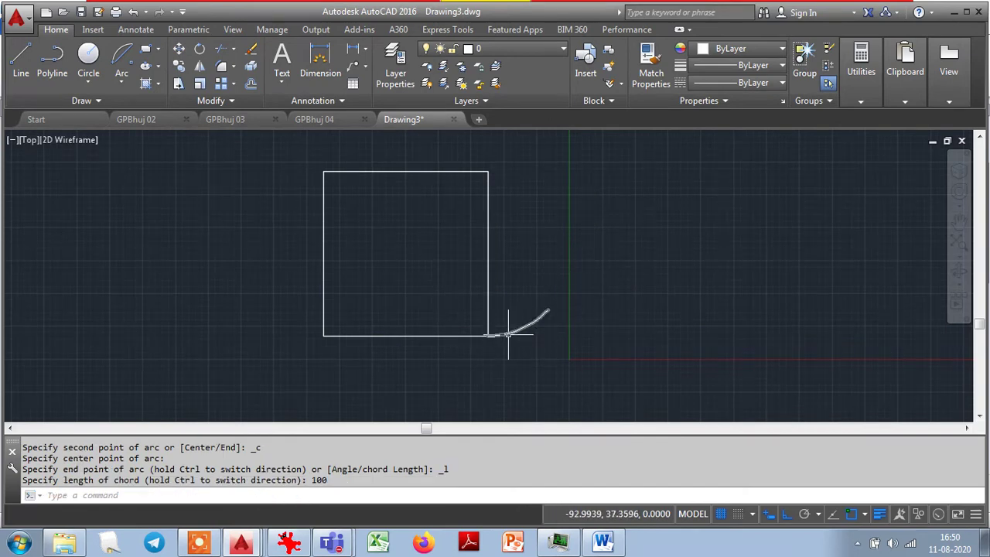
List the properties of the arc at the square's lower-right corner, highlight its length, and close the listing.
text(LI)
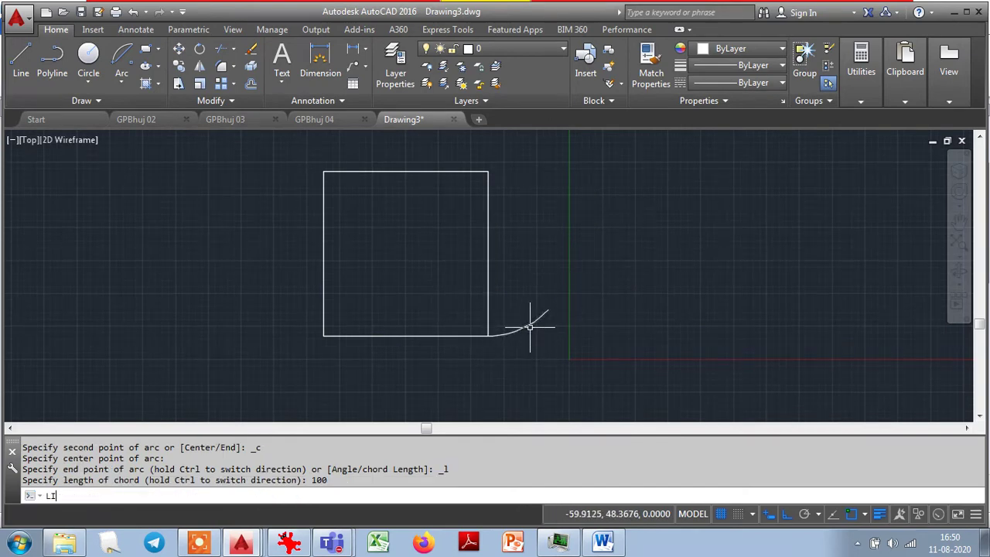
text(ST)
key(Return)
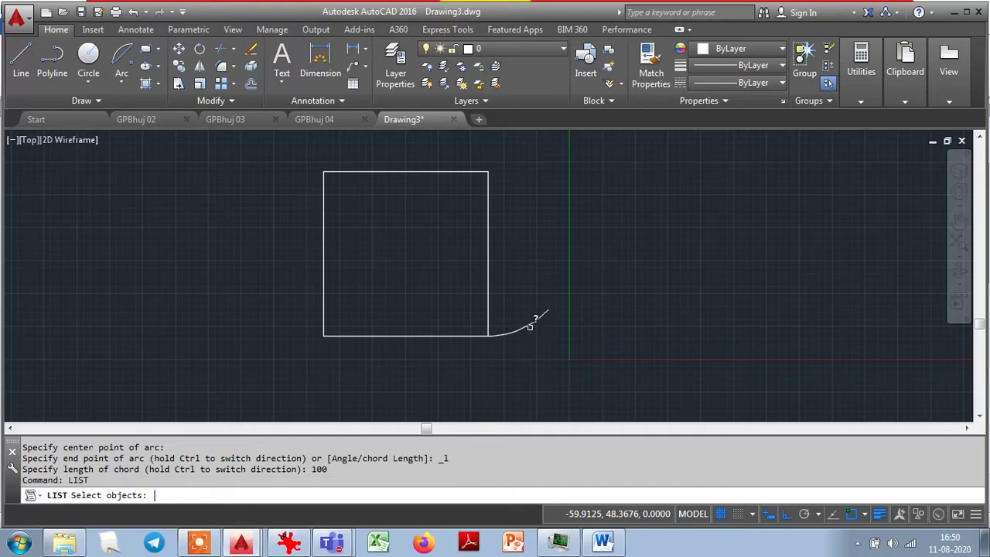
click(530, 325)
key(Return)
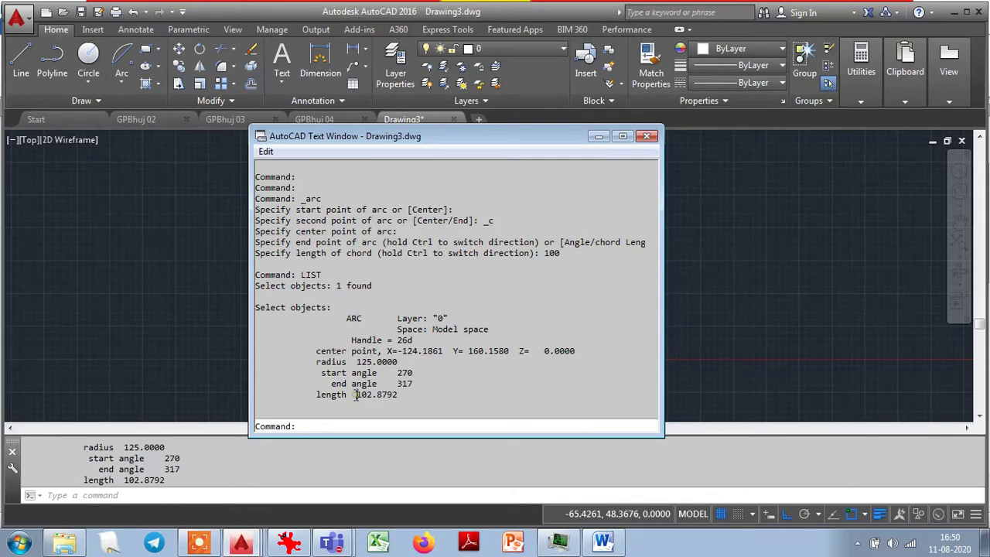
drag(356, 395, 411, 394)
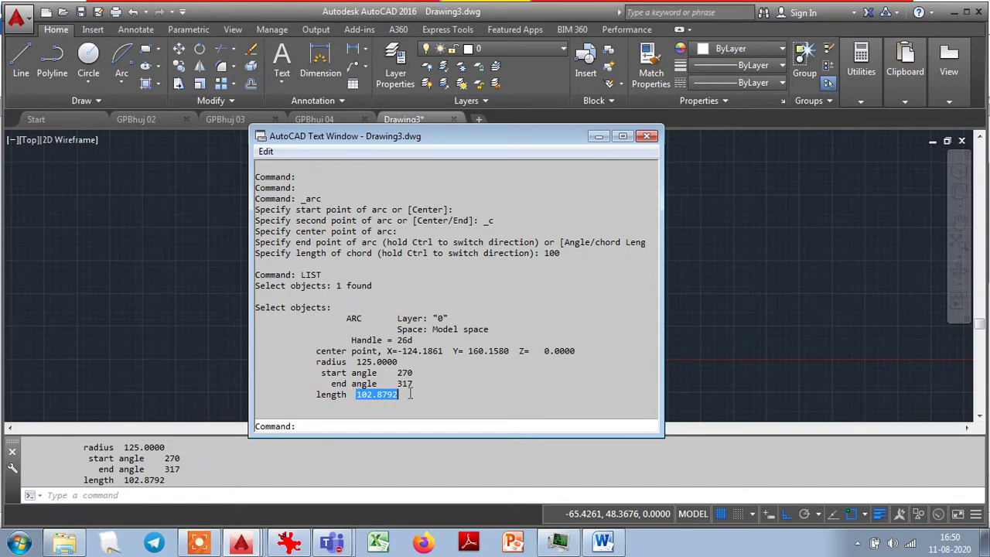
click(644, 137)
Select the arc at the square's lower-right corner with a crossing window and erase it.
click(528, 353)
click(511, 293)
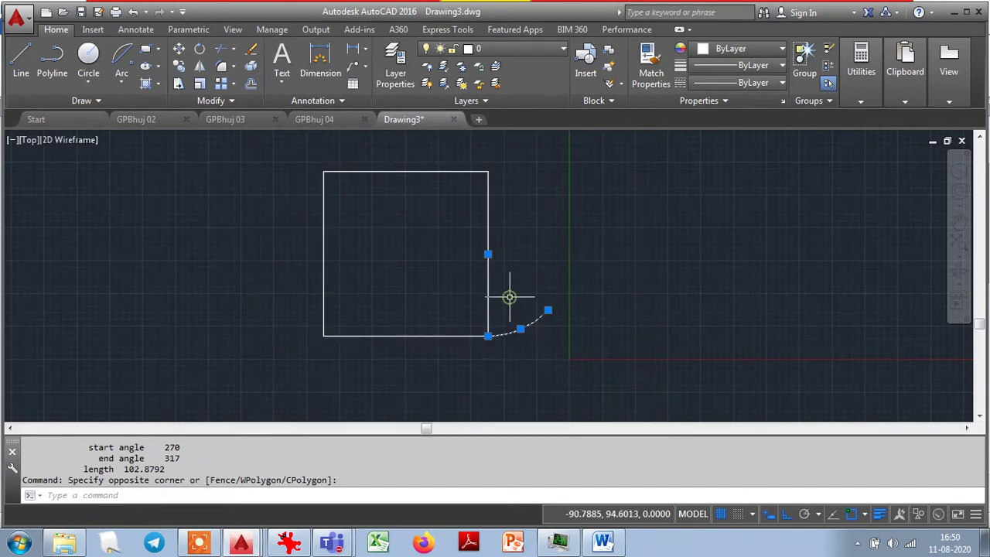
key(Delete)
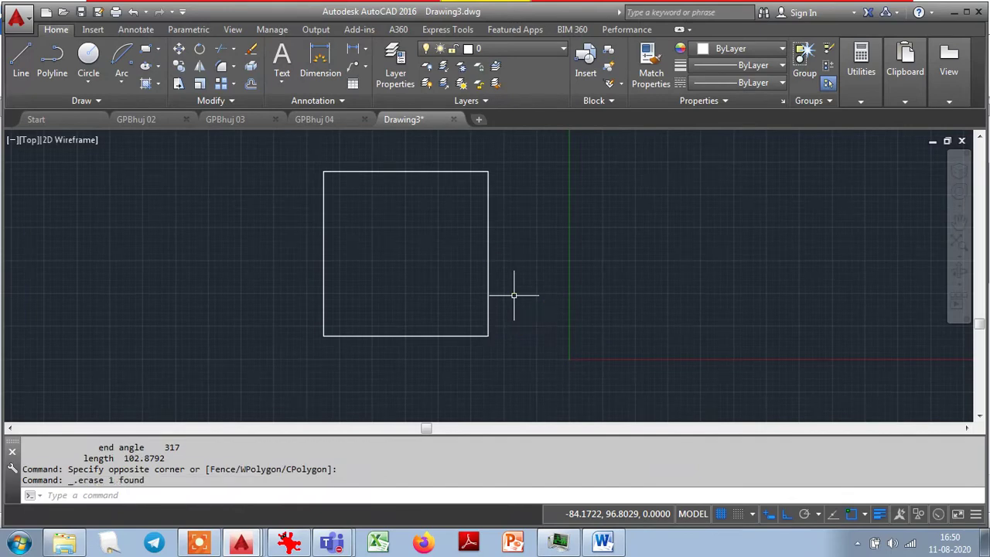
Undo the last erase to restore the arc at the square's lower-right corner.
click(123, 84)
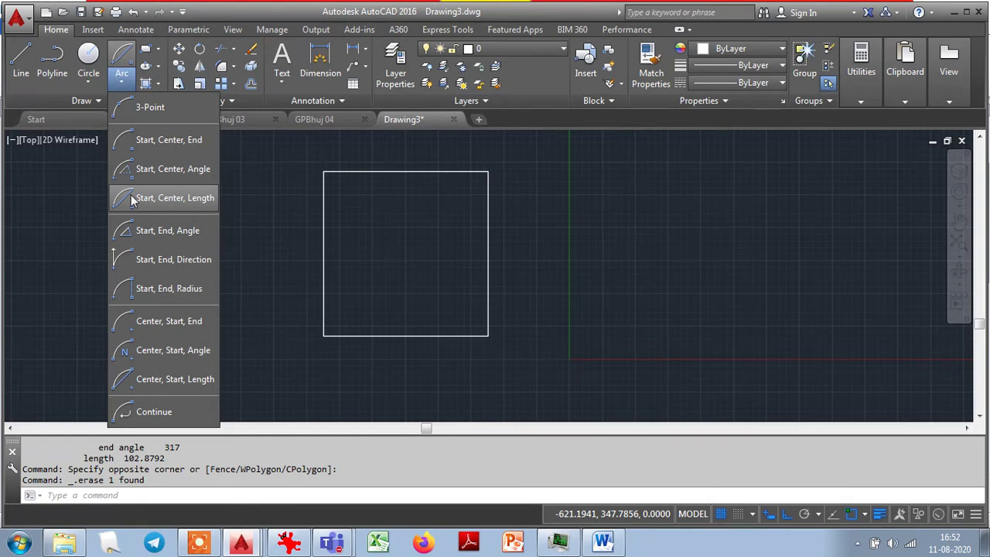
key(Escape)
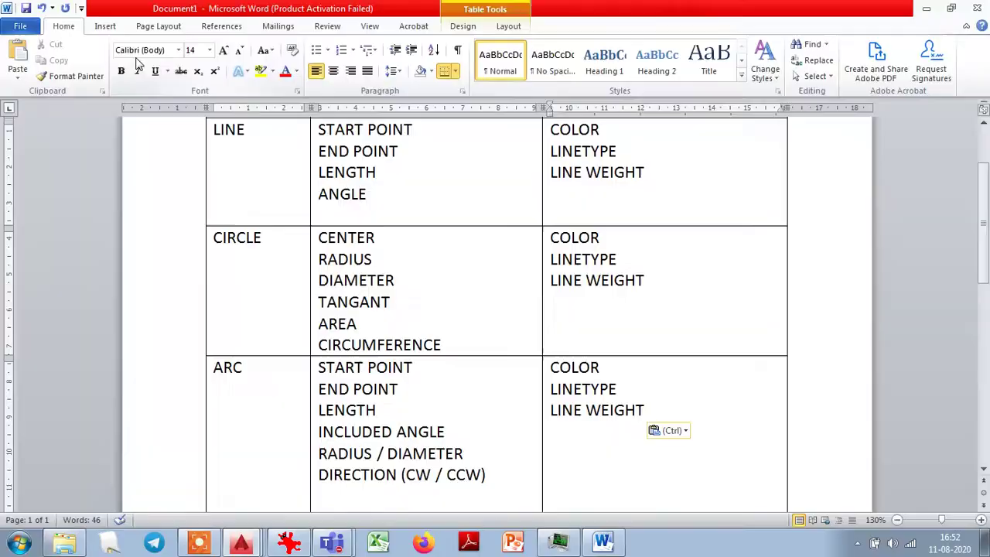
key(ctrl+z)
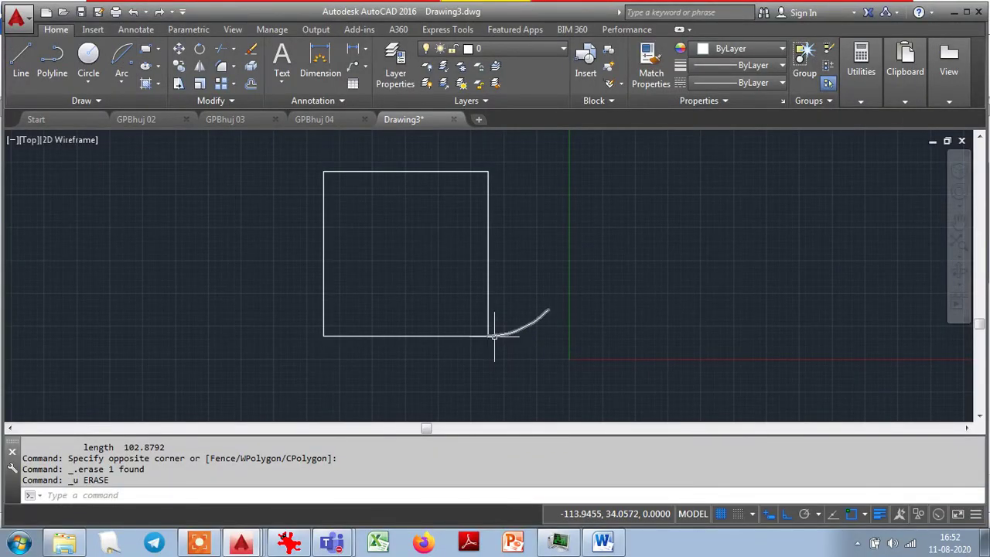
List the restored arc's properties again to check its length, and close the listing.
scroll(526, 316, up, 4)
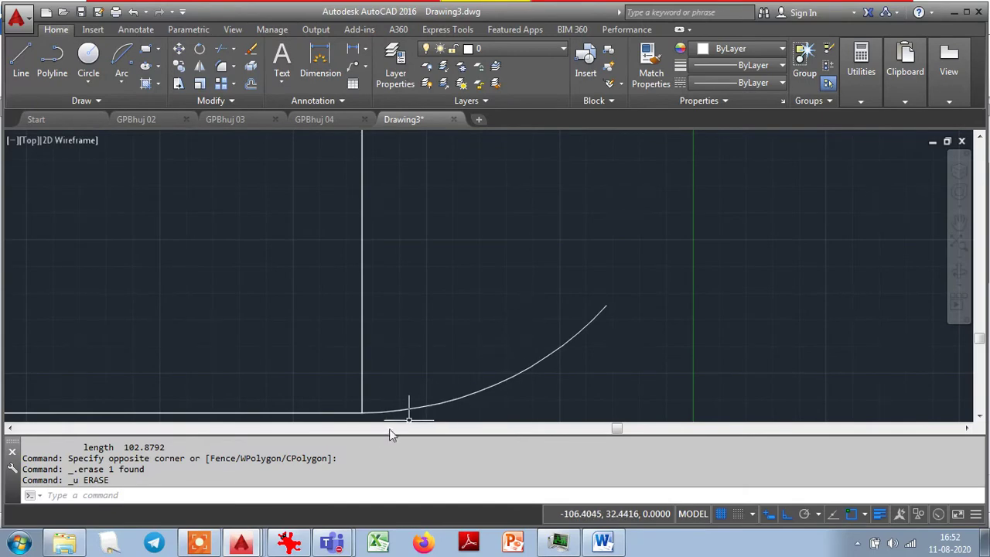
text(li)
key(Return)
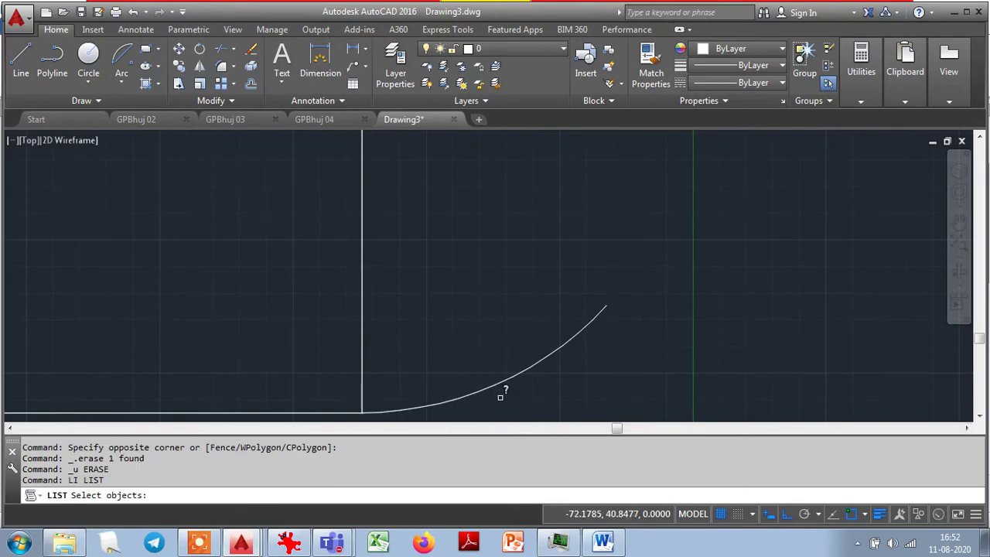
click(505, 377)
key(Return)
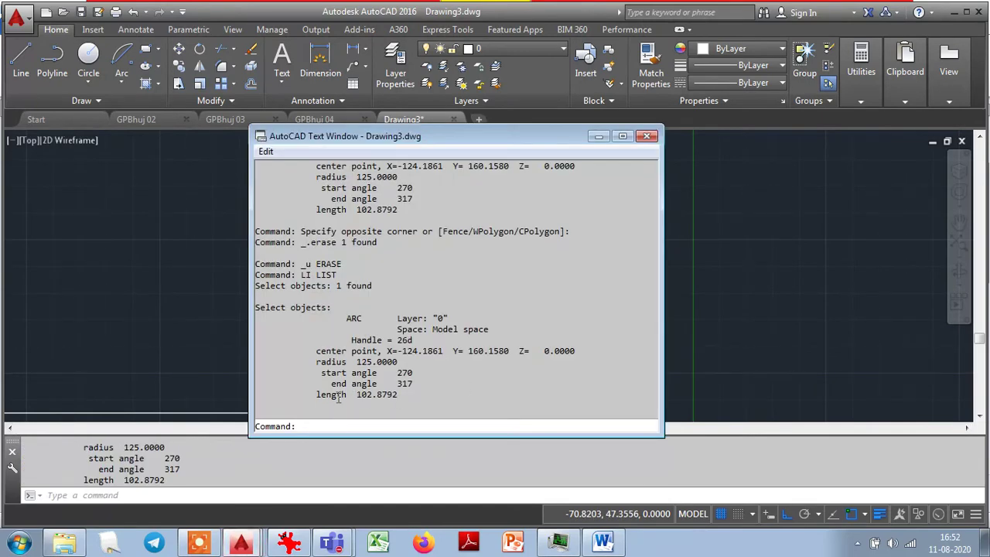
key(F2)
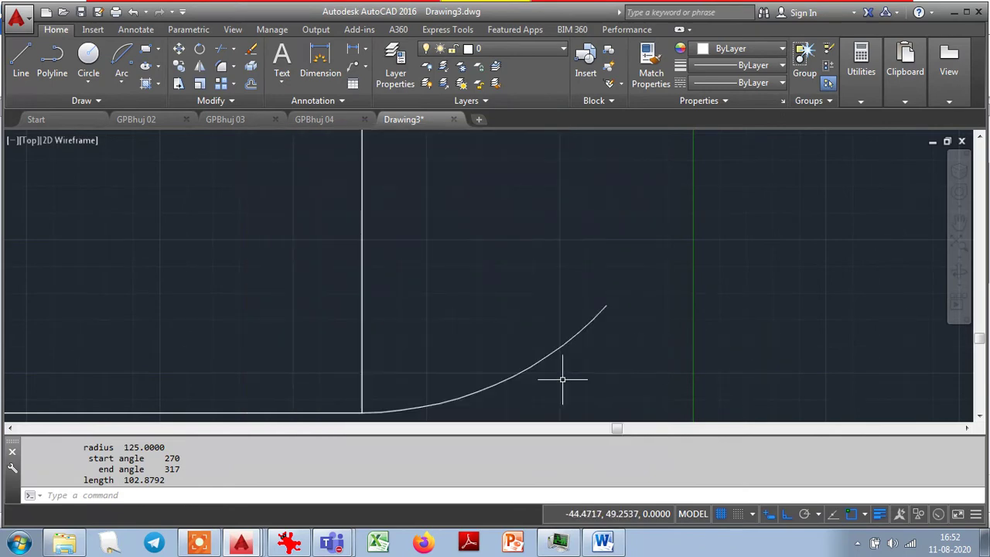
Measure the straight-line distance between the two endpoints of the arc with DIST.
text(D)
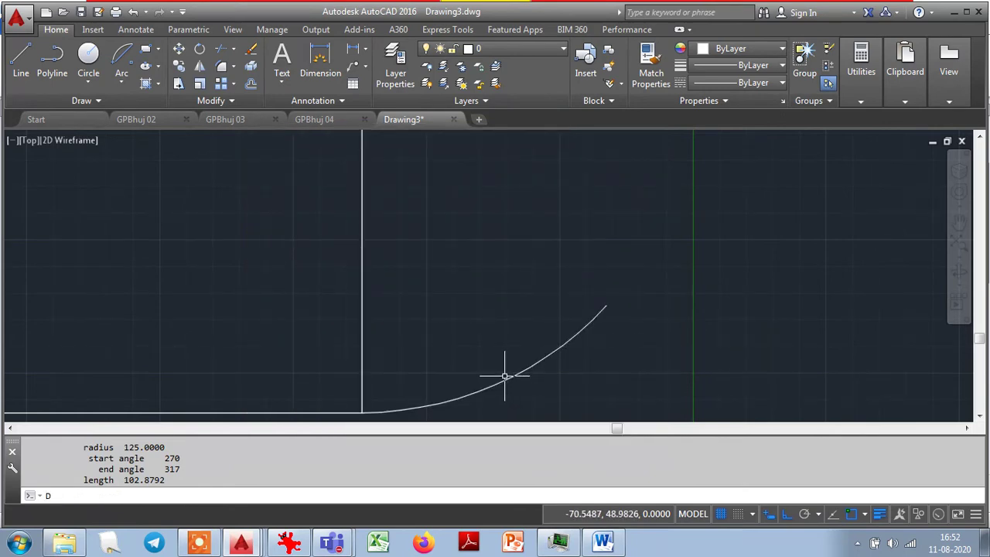
text(IST)
key(Return)
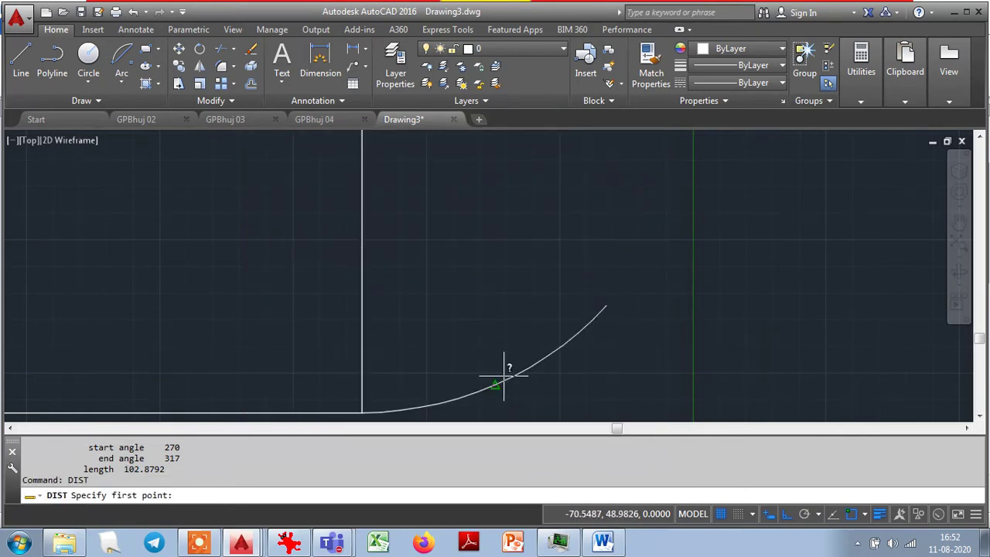
click(376, 408)
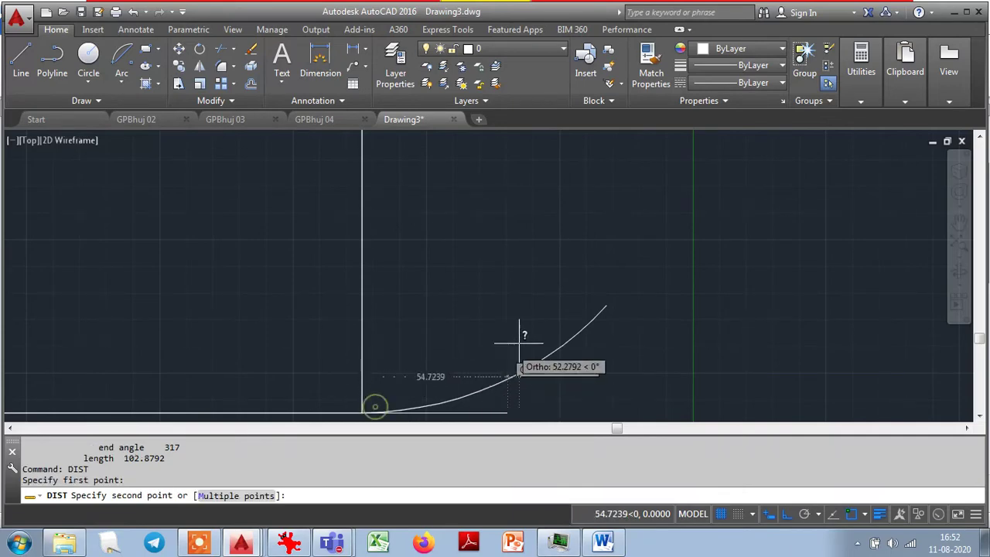
click(598, 311)
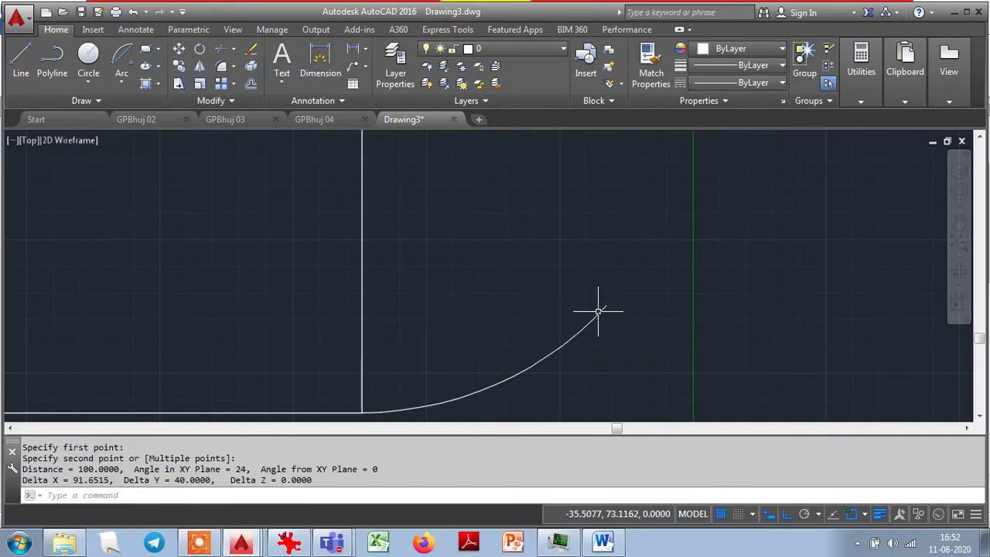
drag(76, 469, 124, 469)
Draw a line from the arc's start point at the square's lower-right corner to its other endpoint as the chord.
text(l)
key(Return)
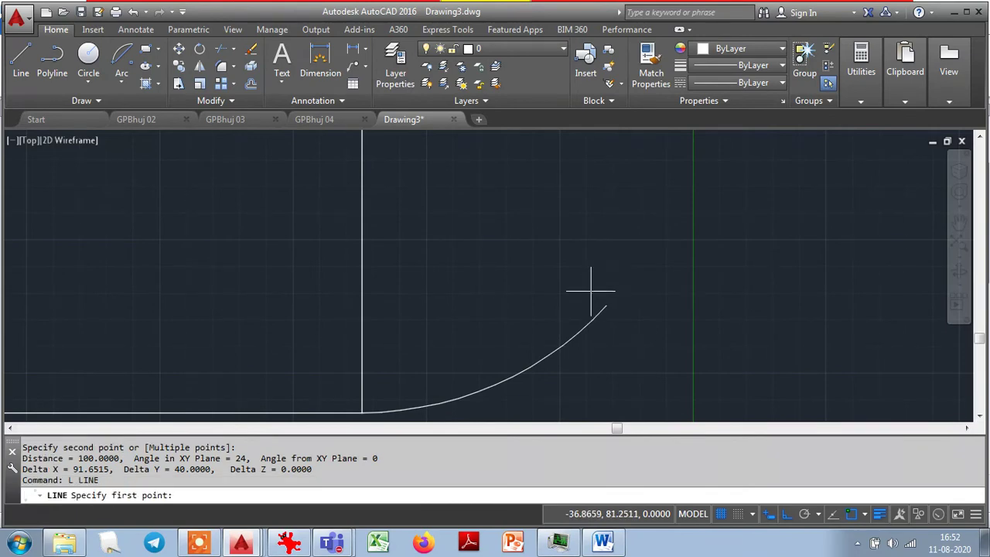
click(362, 411)
click(606, 306)
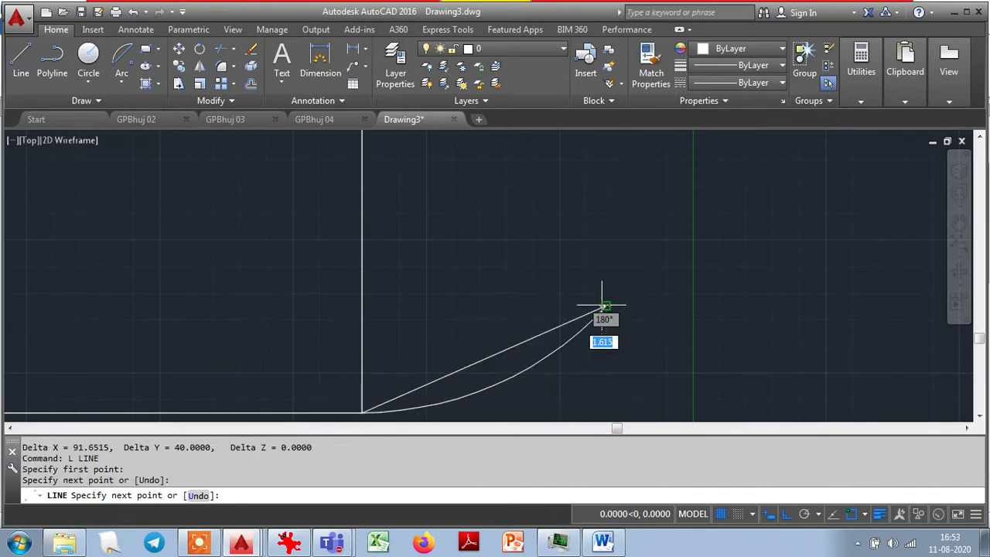
key(Escape)
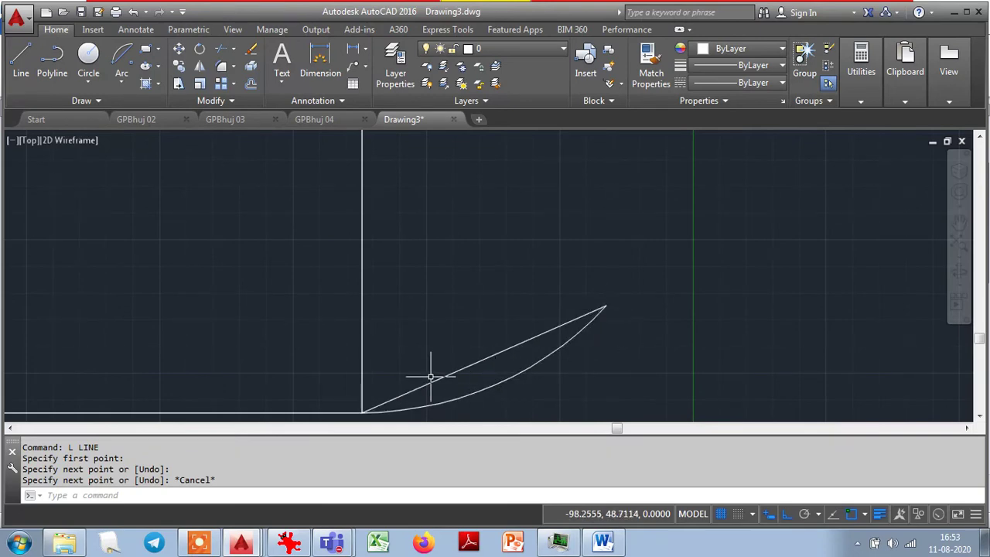
click(115, 87)
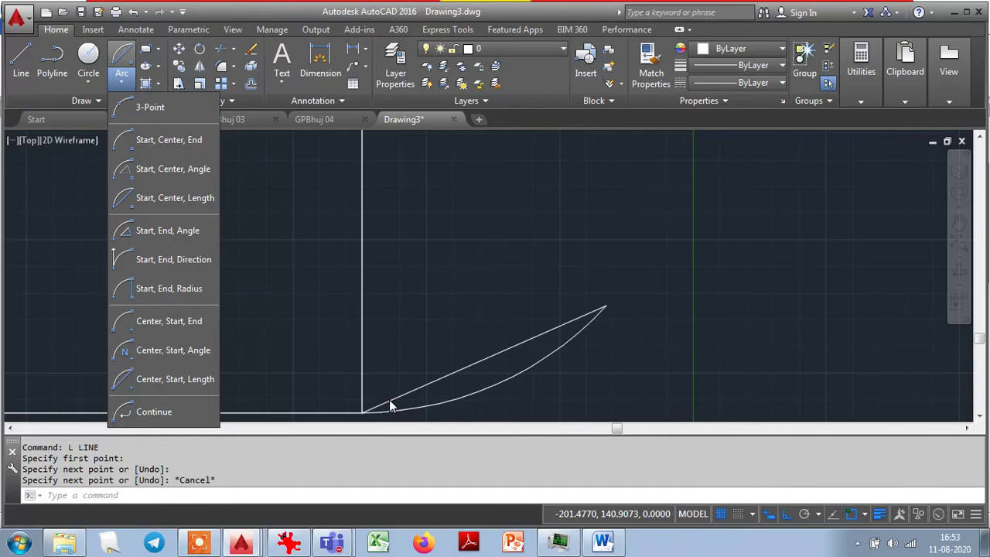
key(Escape)
key(Escape)
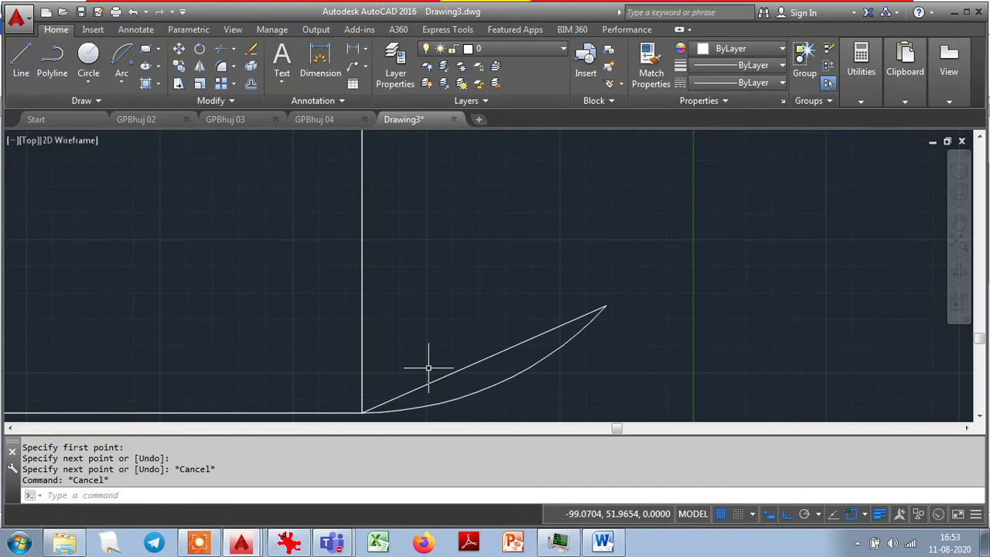
Draw a Center, Start, End arc centered on the bottom side's midpoint, from the square's lower-left to lower-right corner, with Ortho turned off.
click(122, 82)
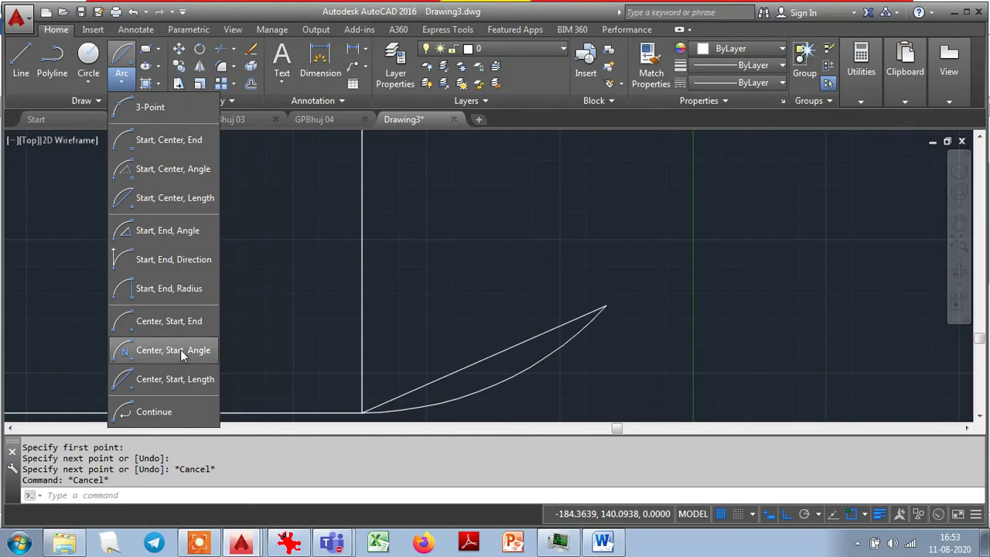
click(144, 321)
scroll(410, 271, down, 3)
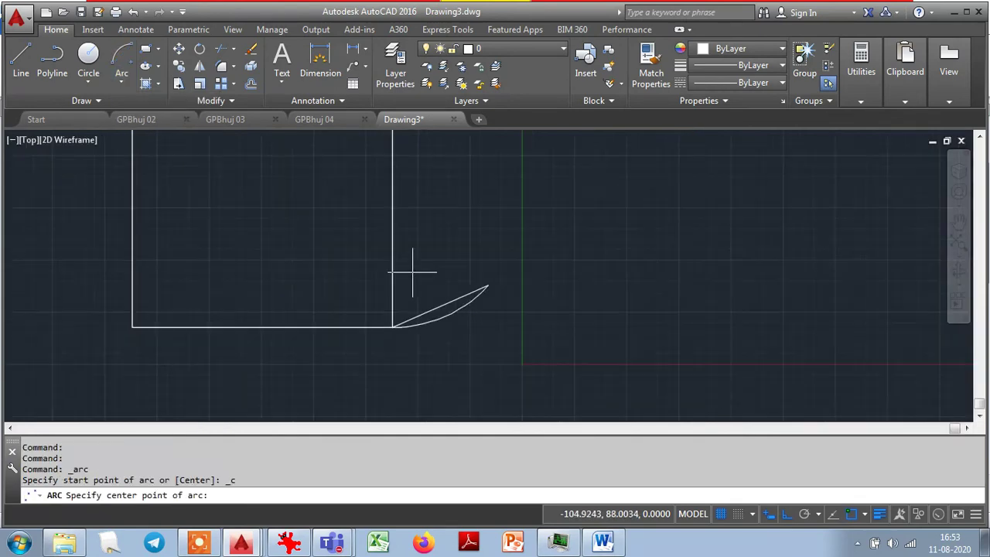
click(262, 329)
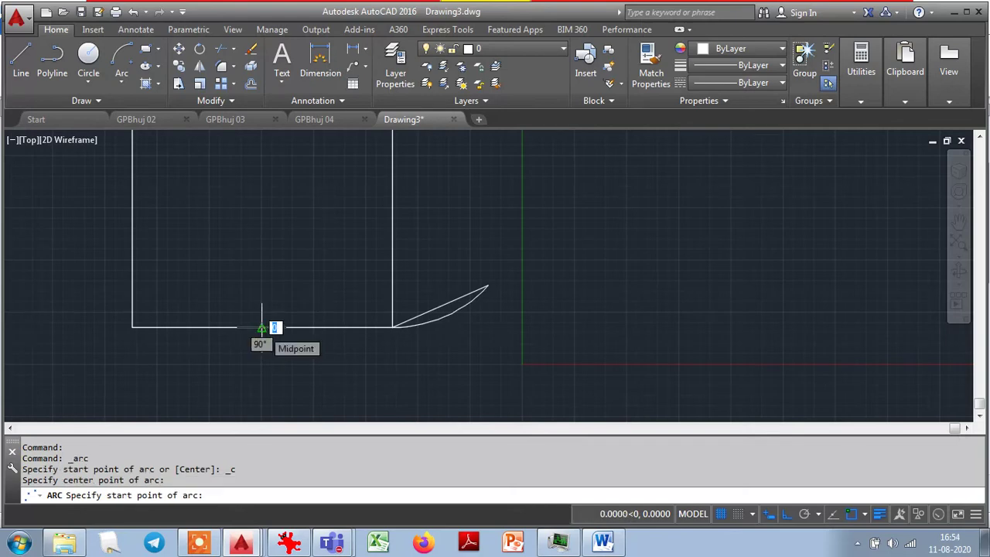
click(131, 327)
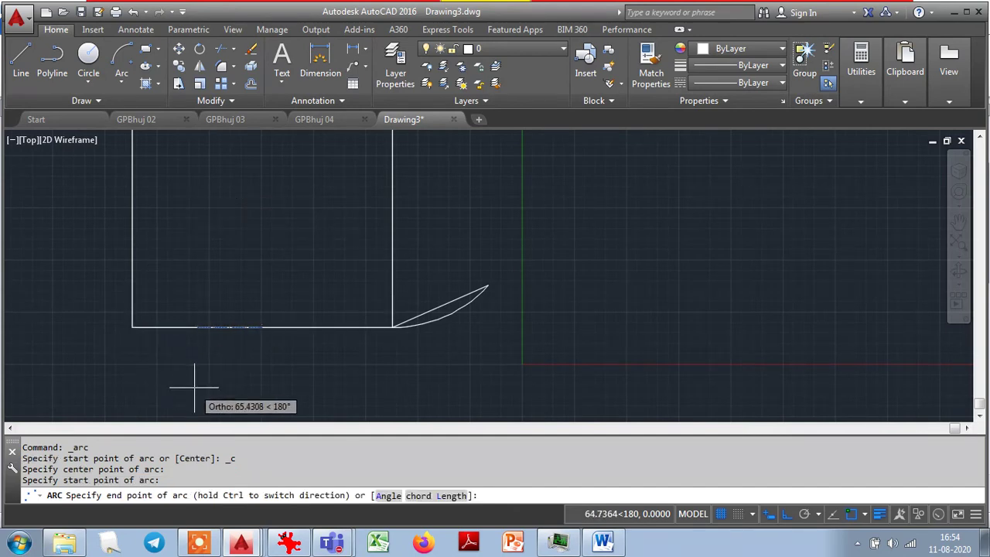
click(787, 513)
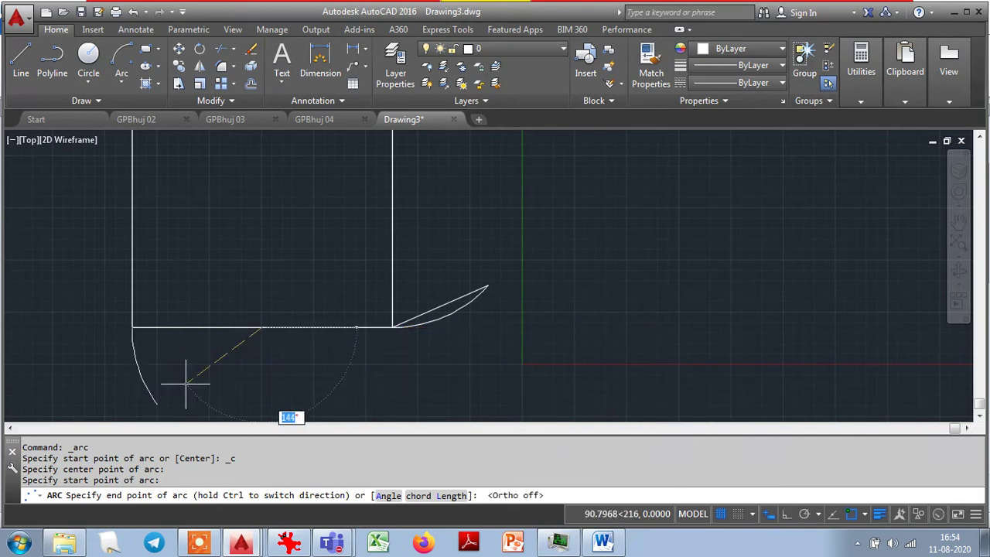
scroll(197, 375, down, 2)
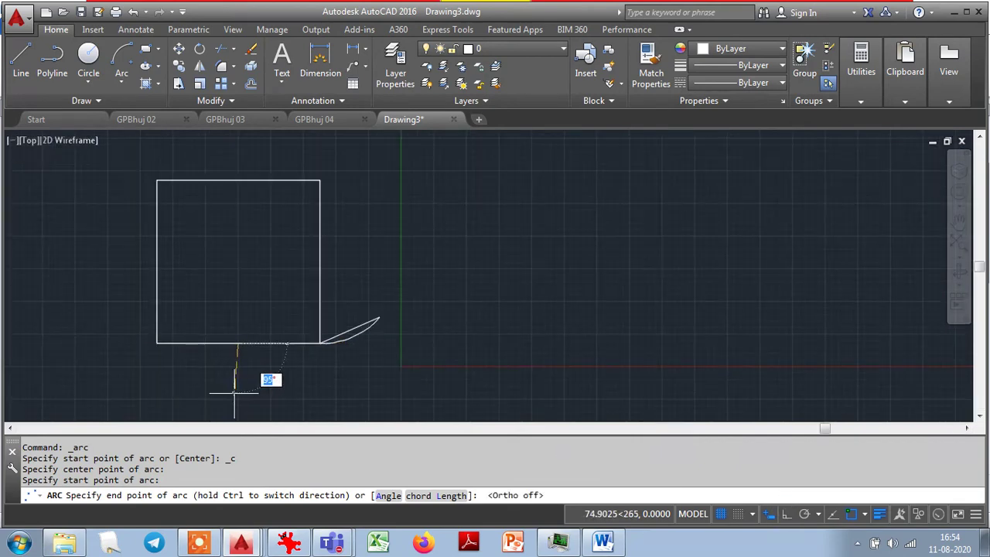
click(323, 342)
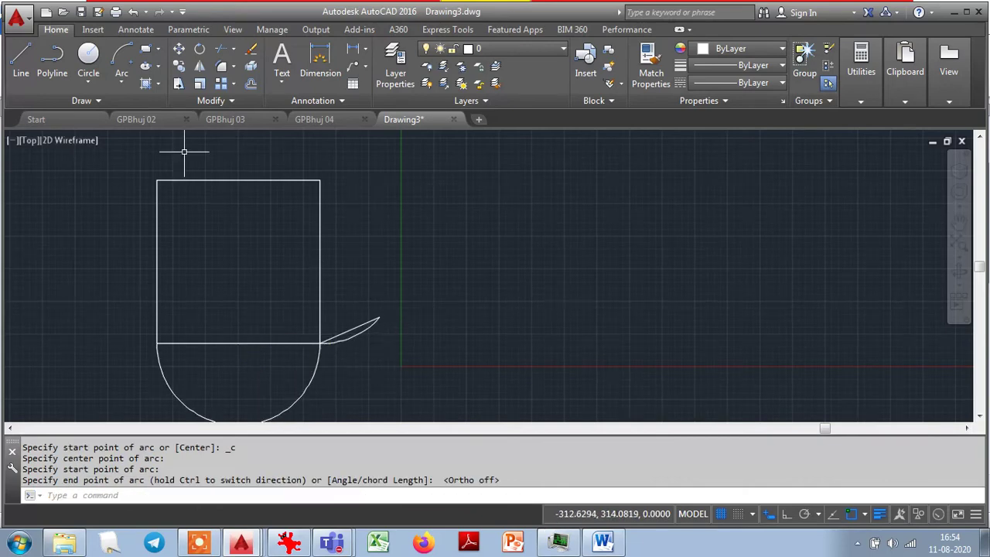
click(120, 75)
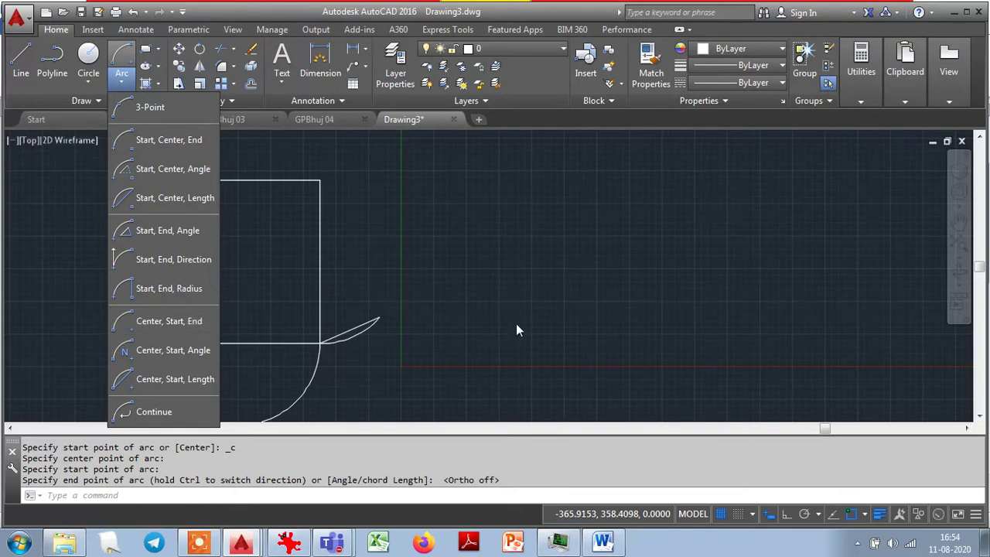
click(162, 323)
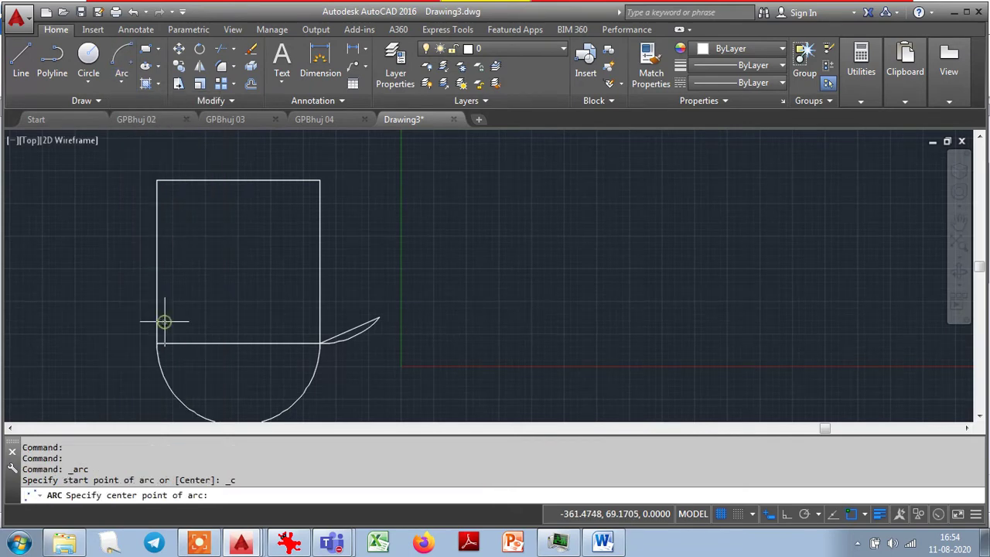
key(Escape)
key(Escape)
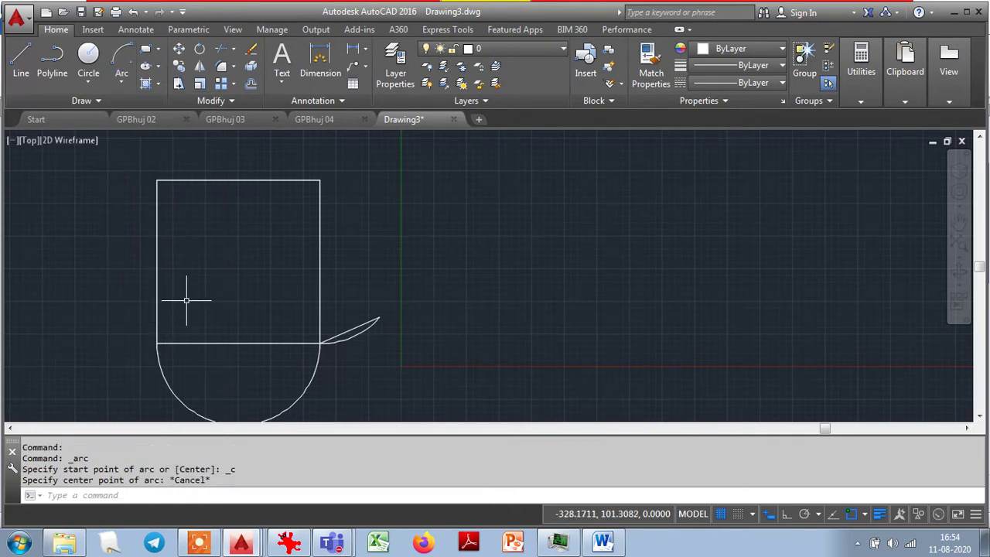
Erase the small arc with its chord line beside the square and the semicircular arc below it.
click(409, 374)
click(368, 289)
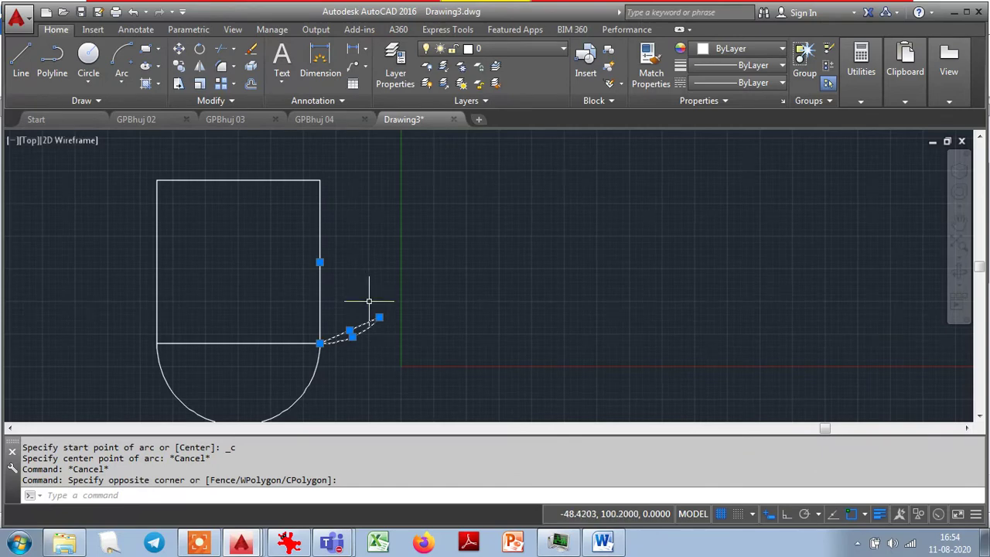
key(Delete)
click(361, 380)
click(293, 383)
key(Delete)
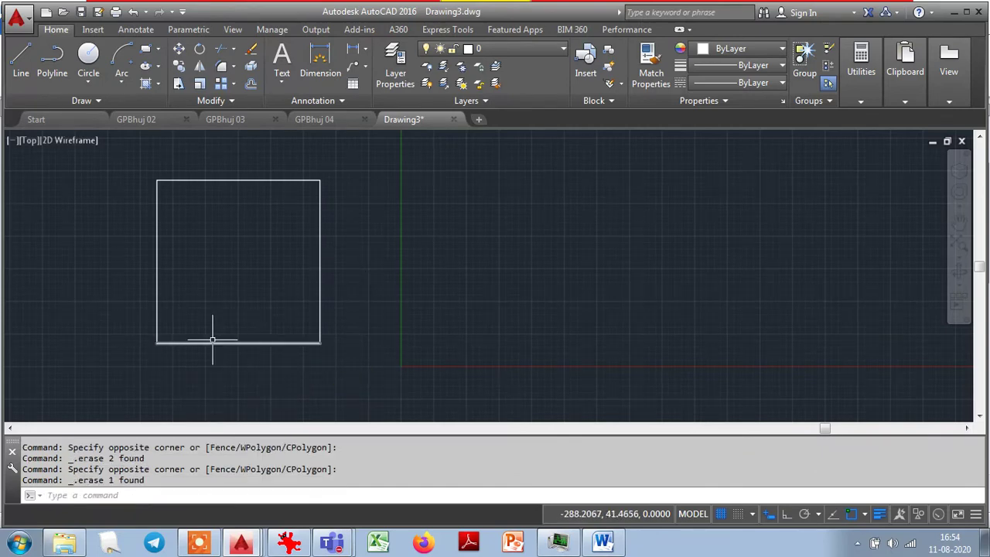
Draw a diagonal line across the square from its lower-left corner to its upper-right corner.
text(l)
key(Return)
click(157, 343)
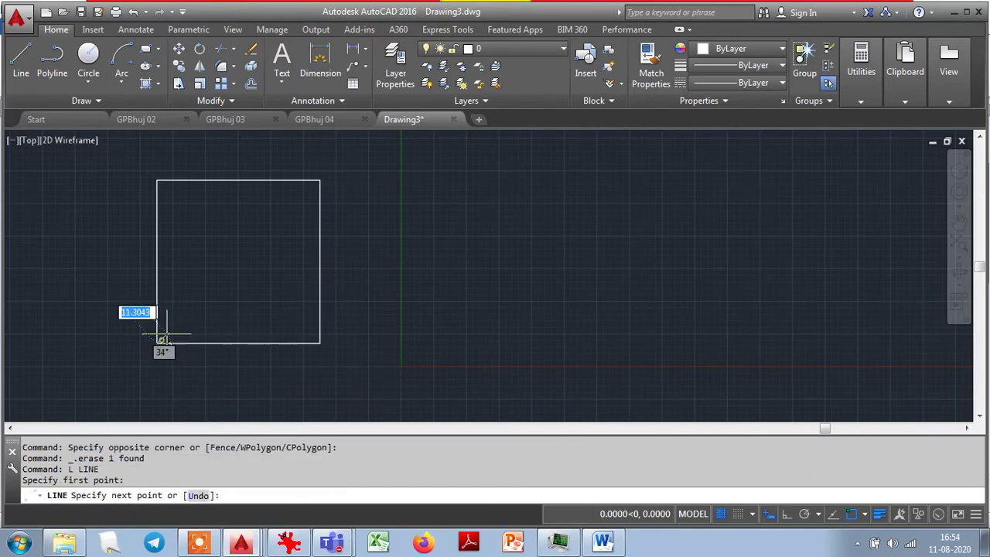
click(319, 181)
key(Escape)
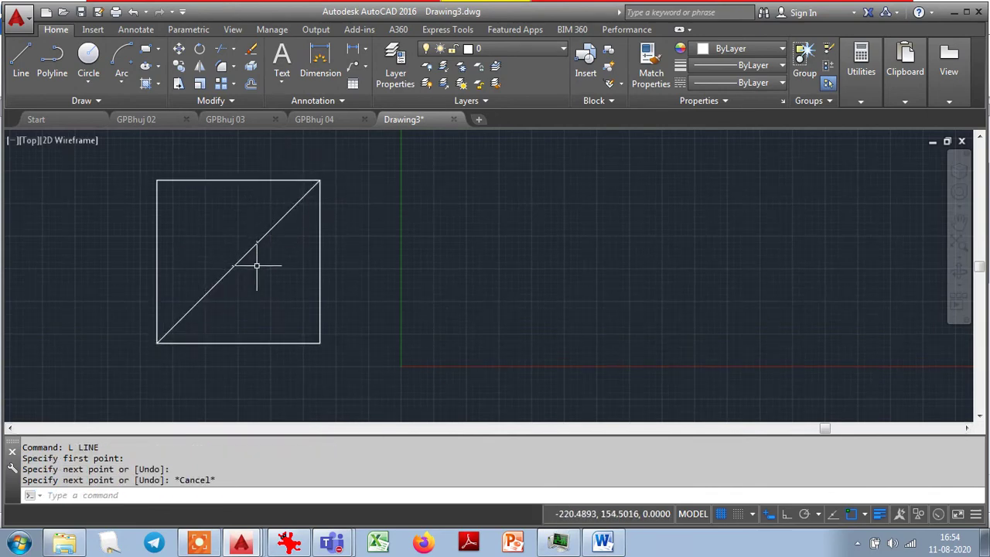
Try a Center, Start, End arc centered on the square's upper-right corner, from the upper-left corner to the diagonal, and erase it.
click(121, 53)
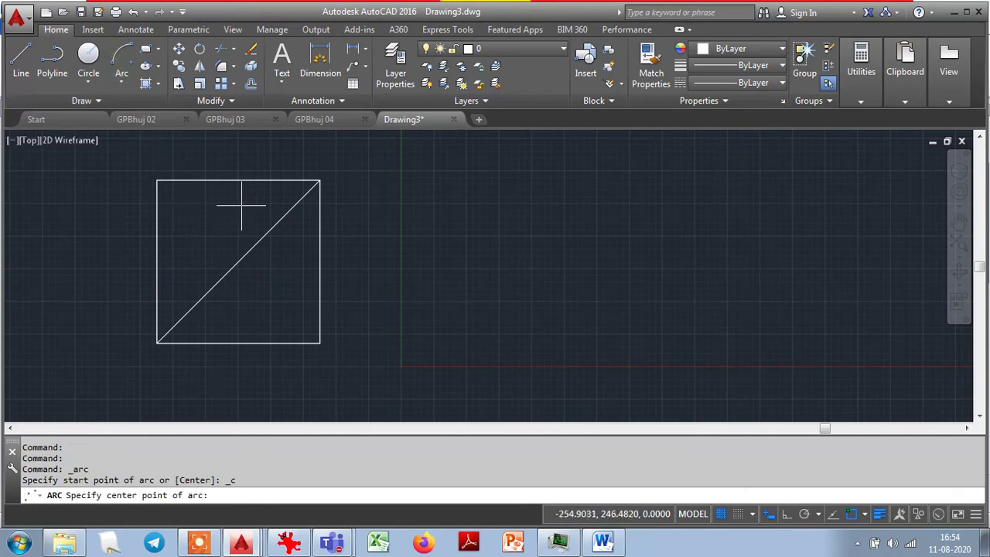
click(320, 181)
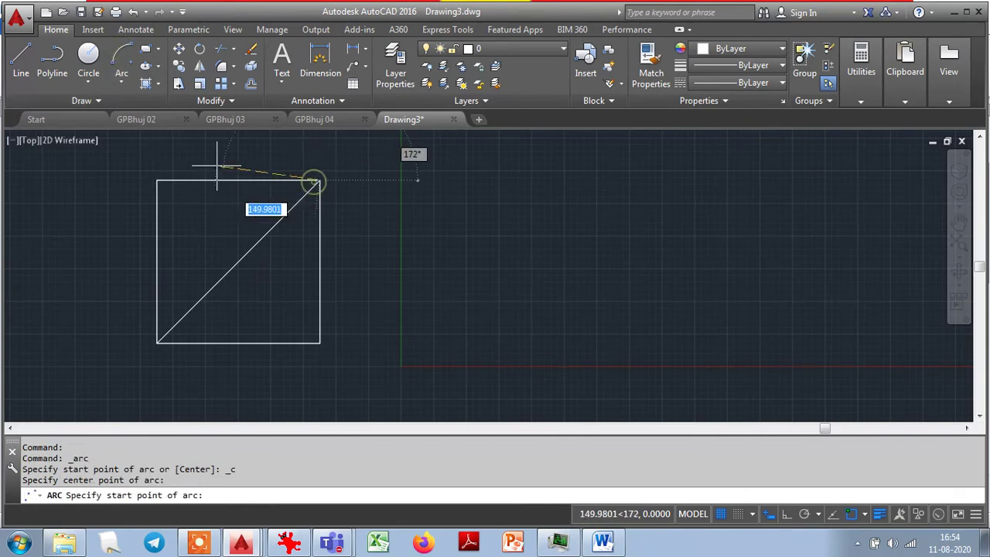
click(158, 180)
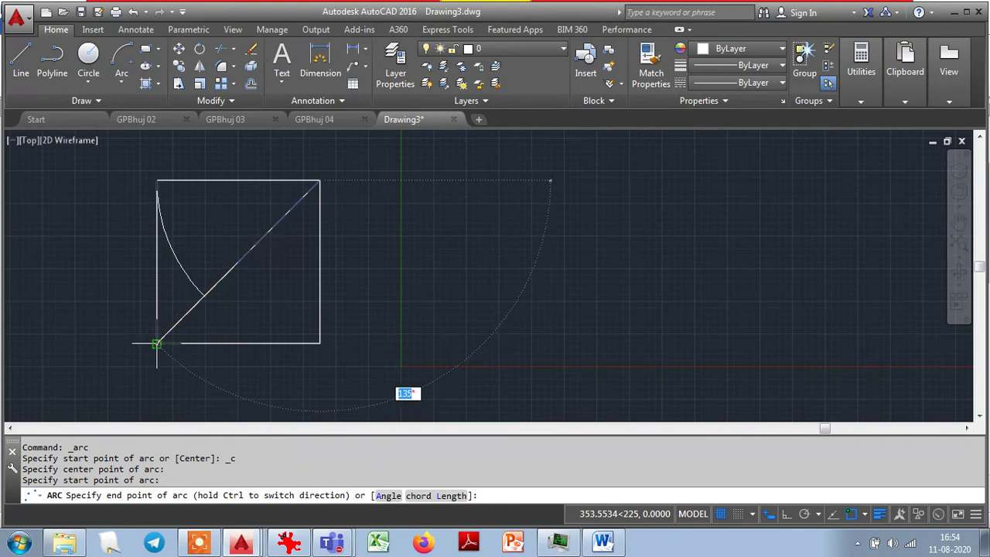
key(Escape)
key(Escape)
key(Escape)
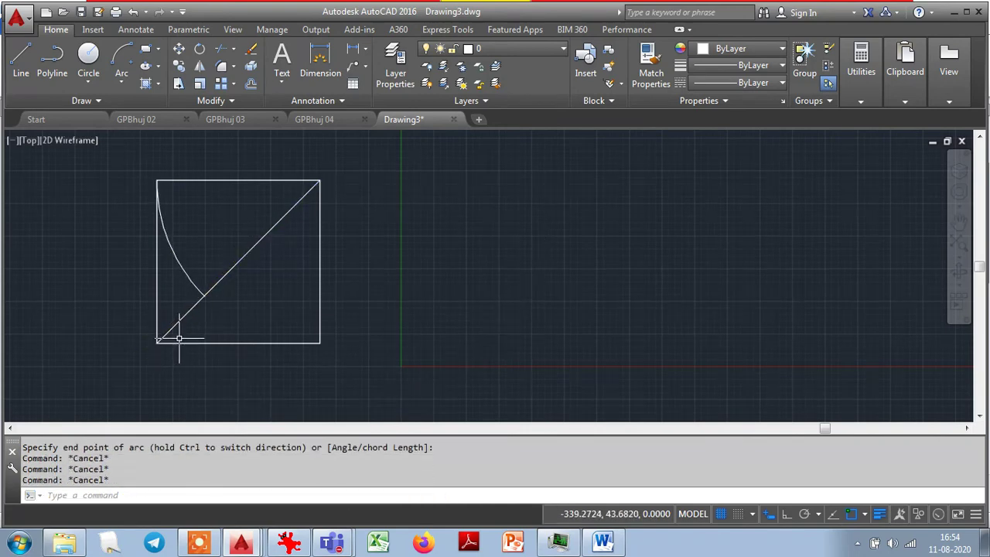
click(186, 271)
key(Delete)
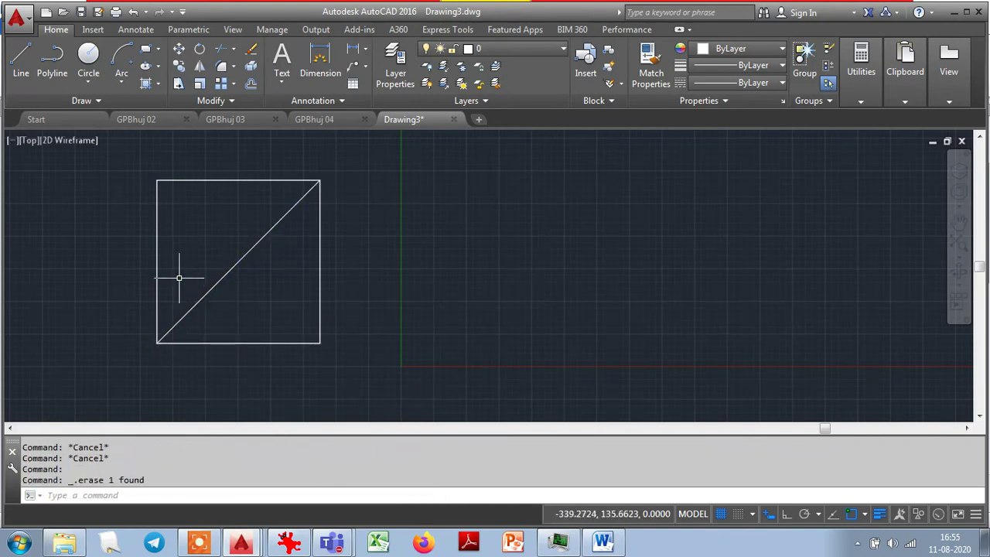
Try a 3-Point arc through the square's upper-right, upper-left and lower-left corners, and erase it.
click(122, 77)
click(139, 109)
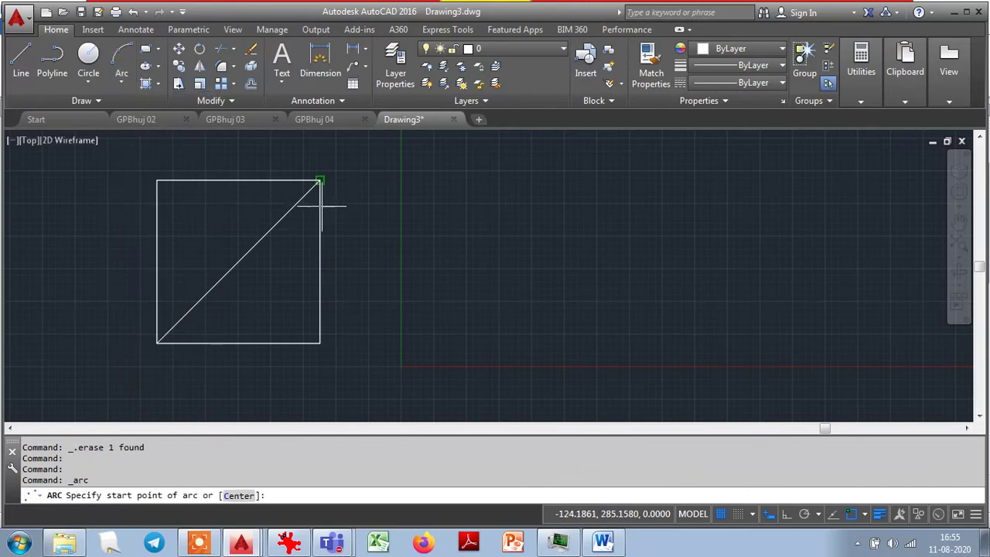
click(320, 181)
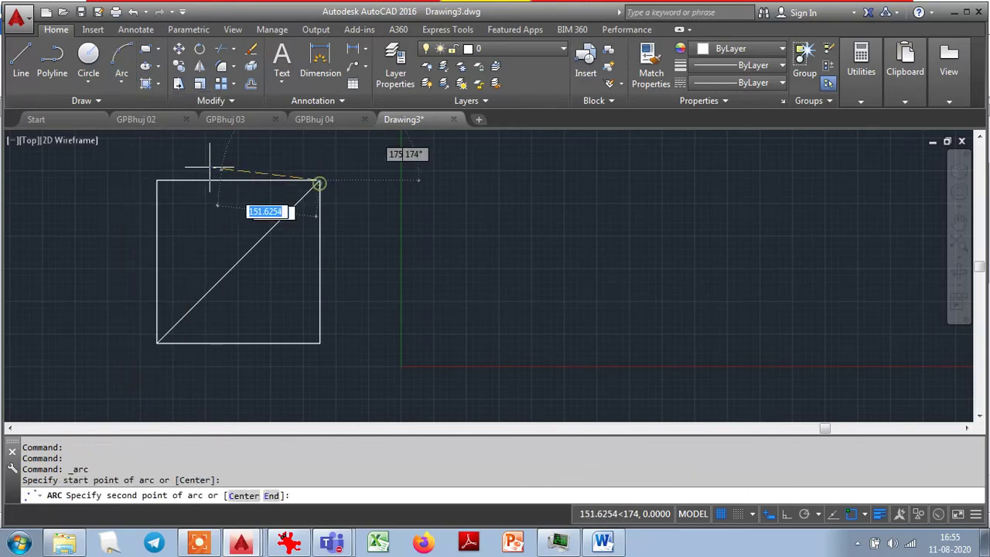
click(156, 181)
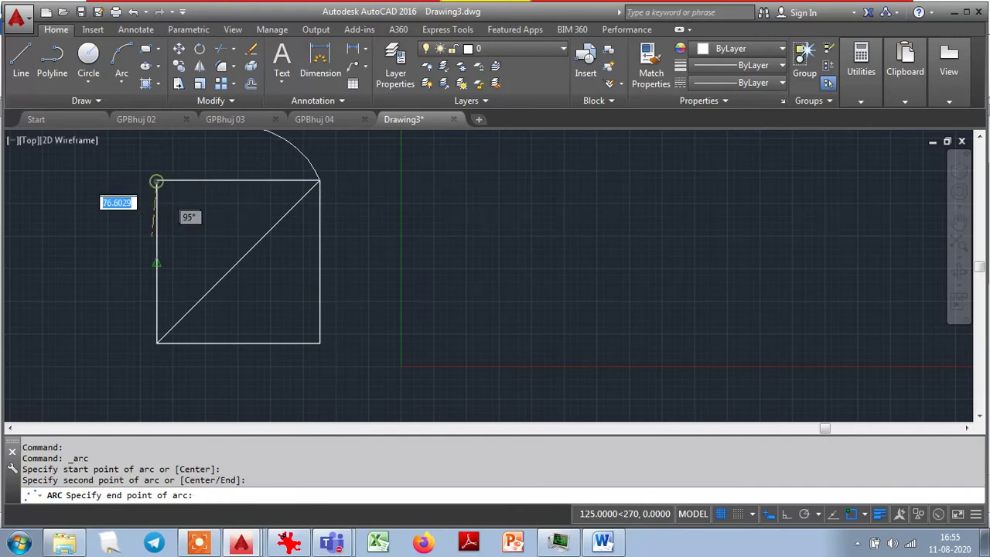
click(157, 343)
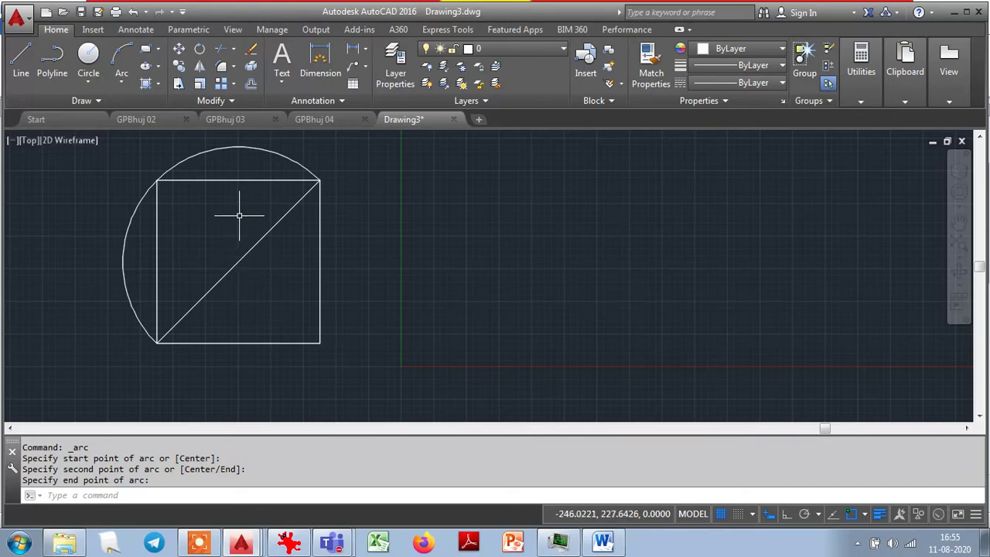
click(252, 148)
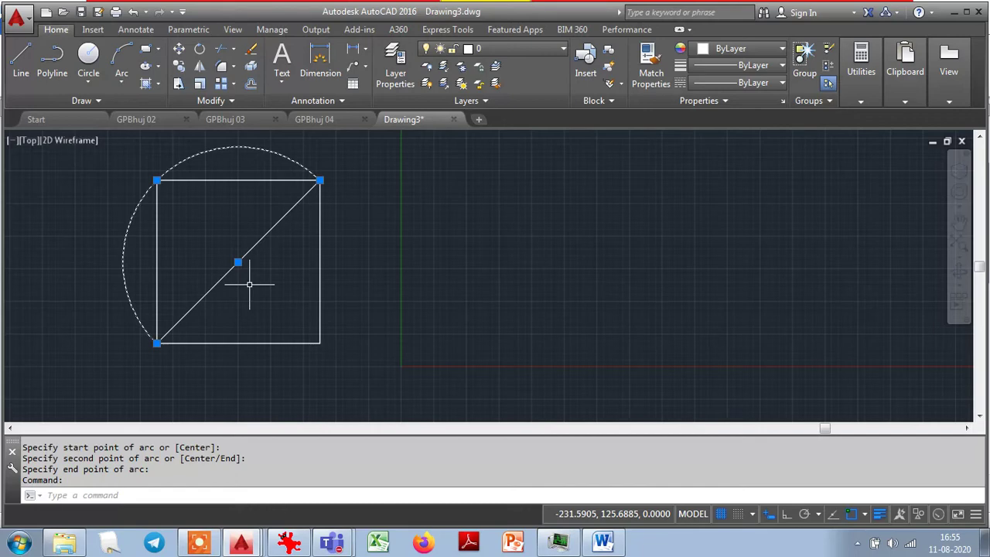
key(Delete)
Draw a Center, Start, End arc centered on the diagonal's midpoint, from the square's upper-right corner to its lower-left corner.
click(120, 86)
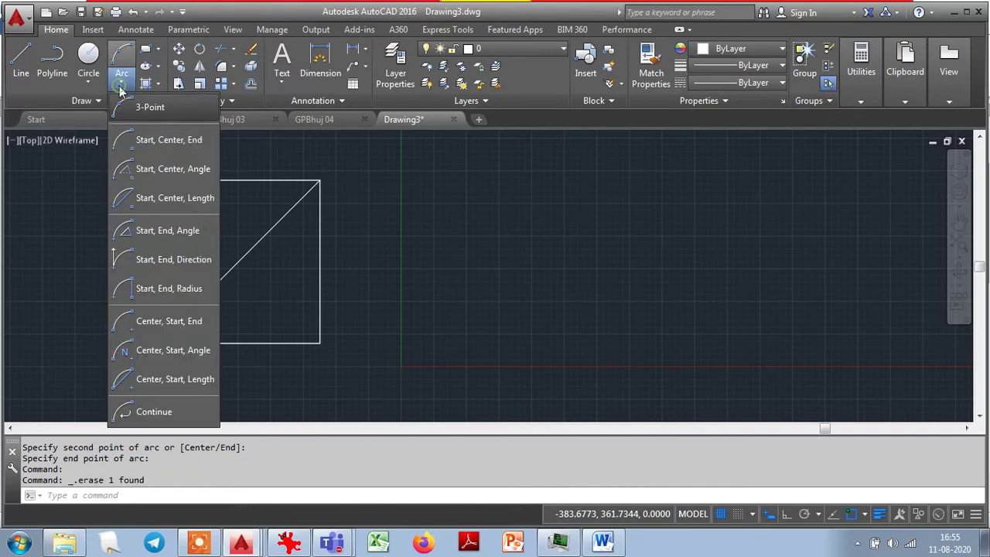
click(147, 323)
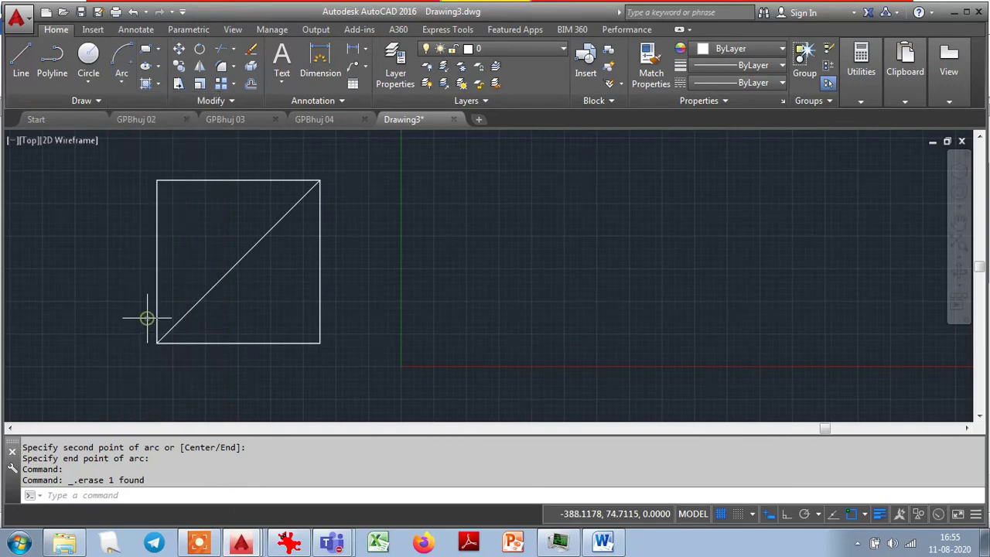
click(238, 262)
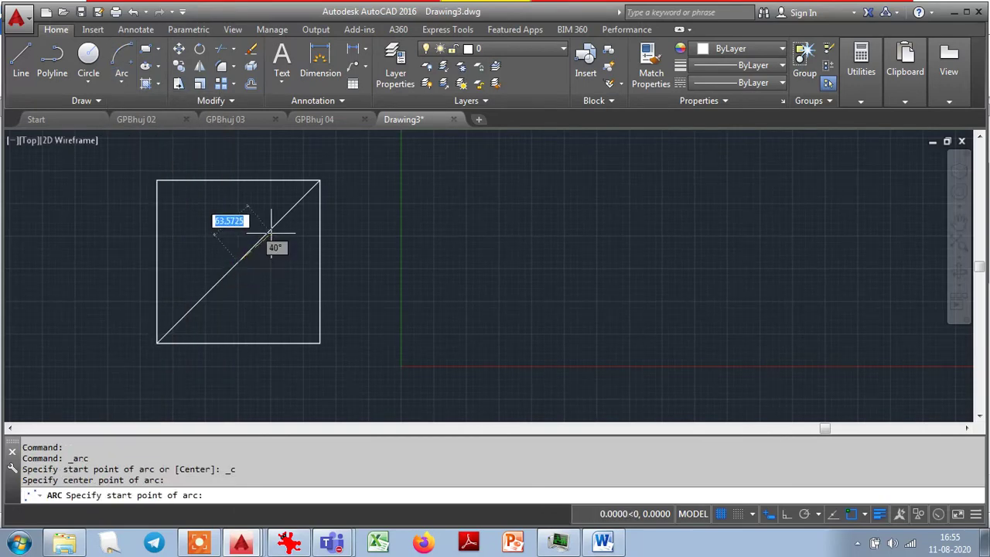
click(320, 180)
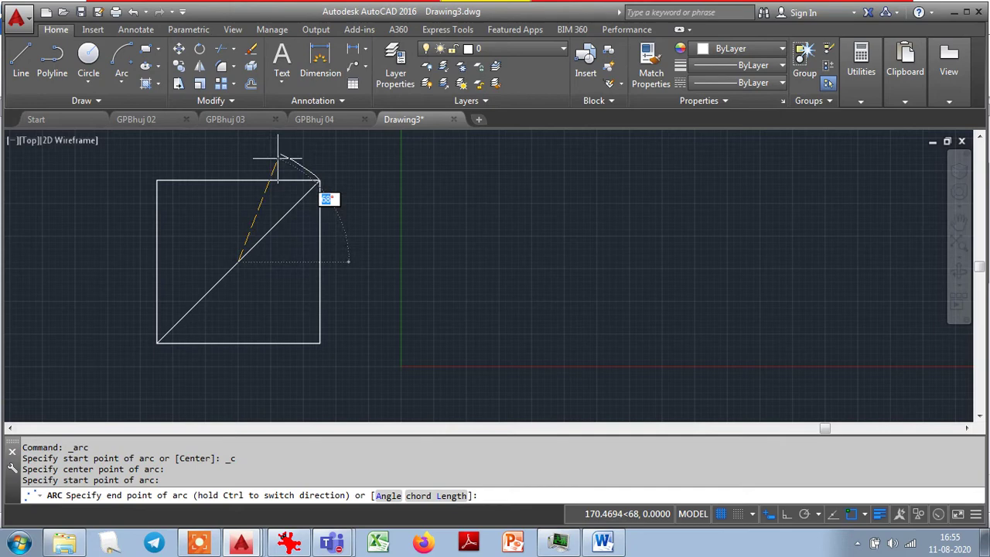
click(156, 343)
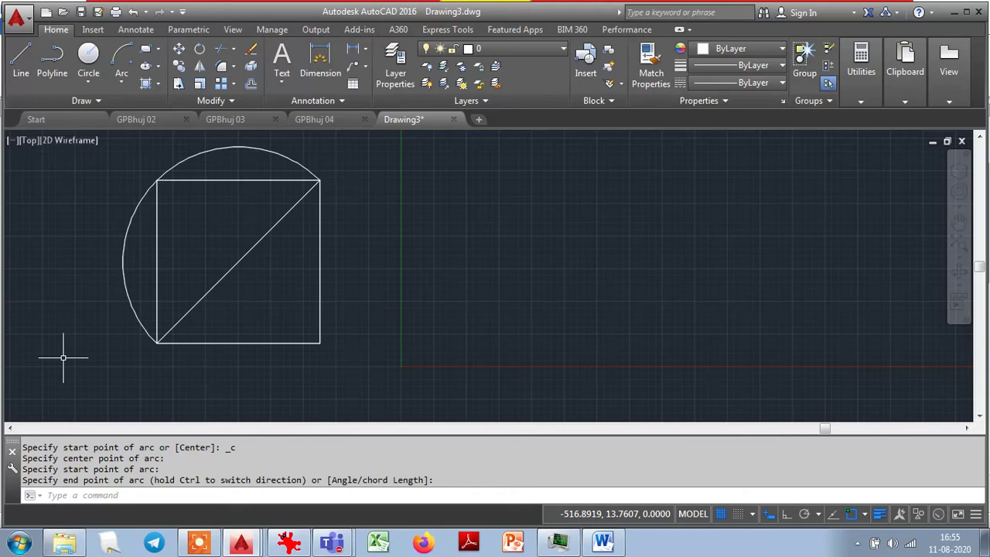
Switch to the Word table and change the ARC row's length entry to "LENGTH OF (CHORD / ARC)".
click(602, 543)
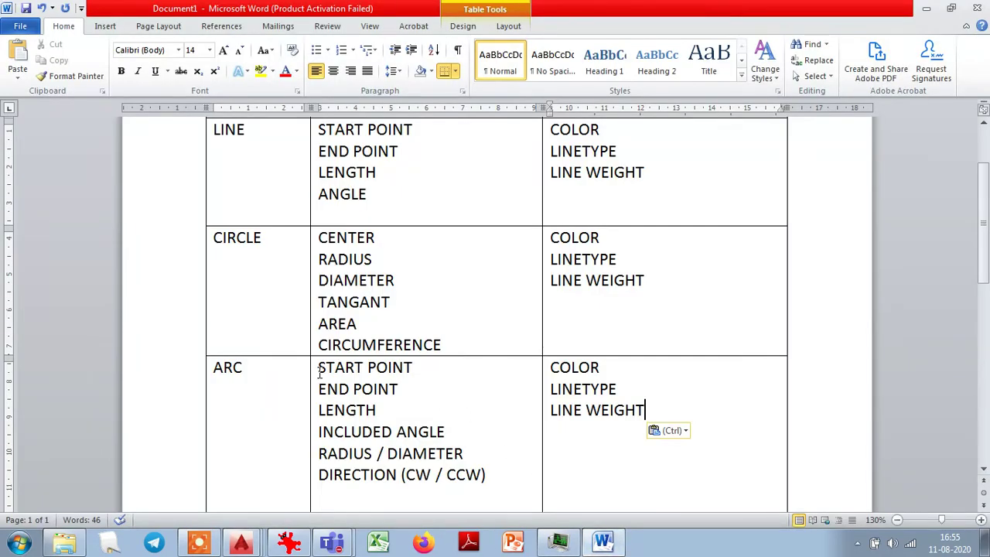
click(379, 412)
text(OF )
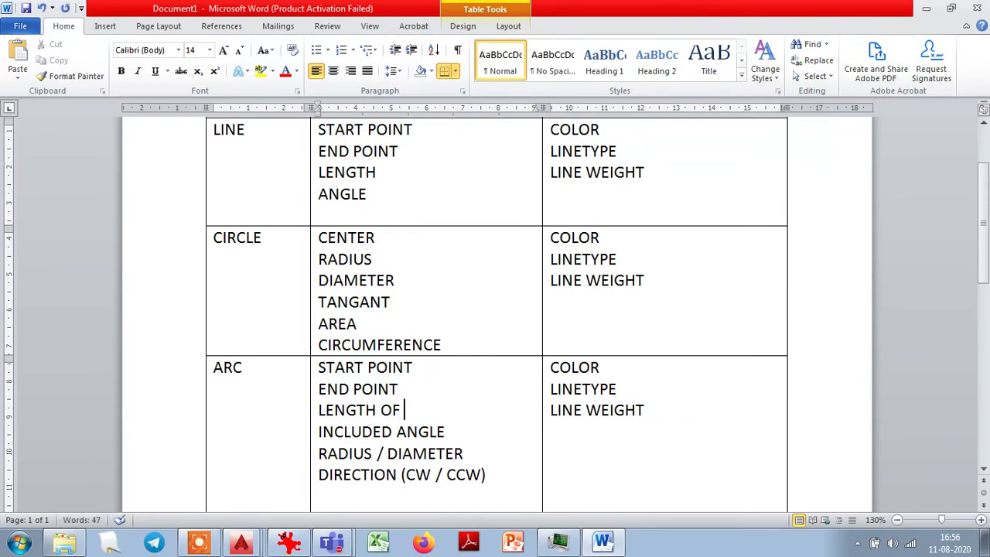
text(CHORD / ARC)
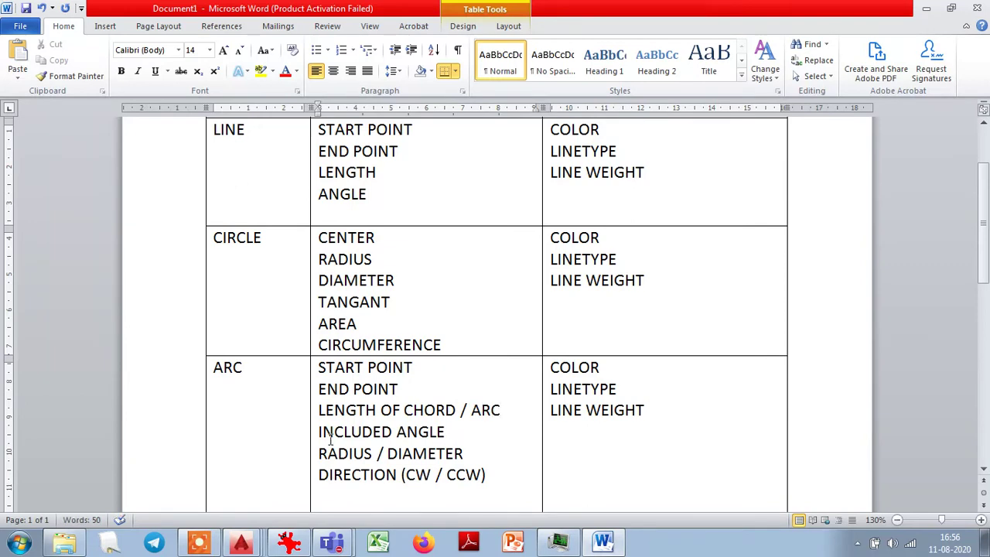
click(403, 411)
text(()
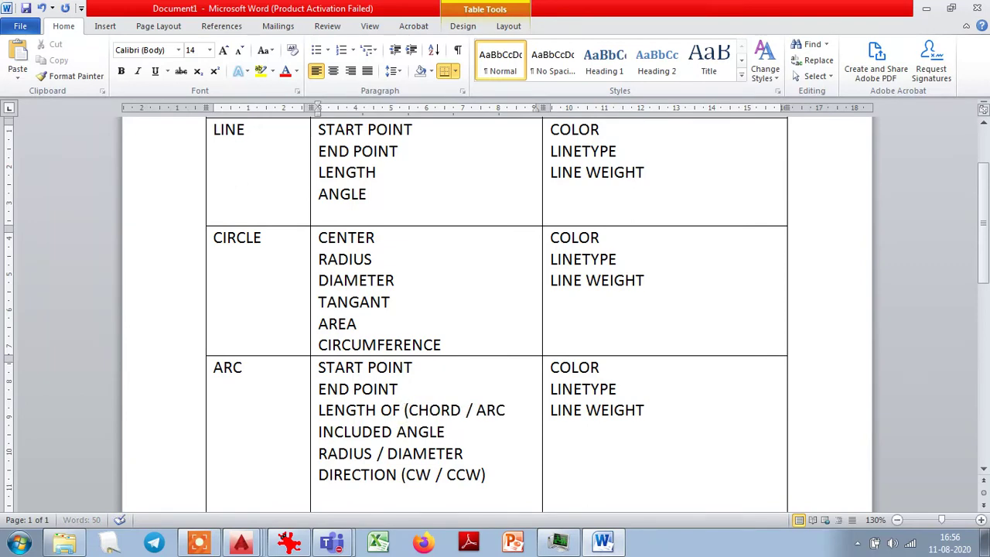
click(507, 411)
text())
Switch back to AutoCAD and trim away the part of the arc above the square's top side.
key(alt+Tab)
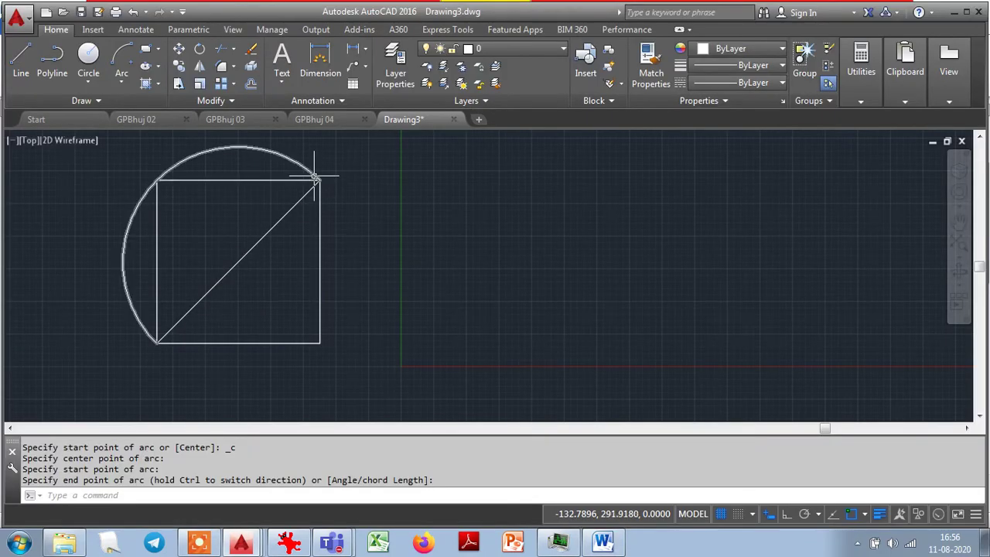
text(tr)
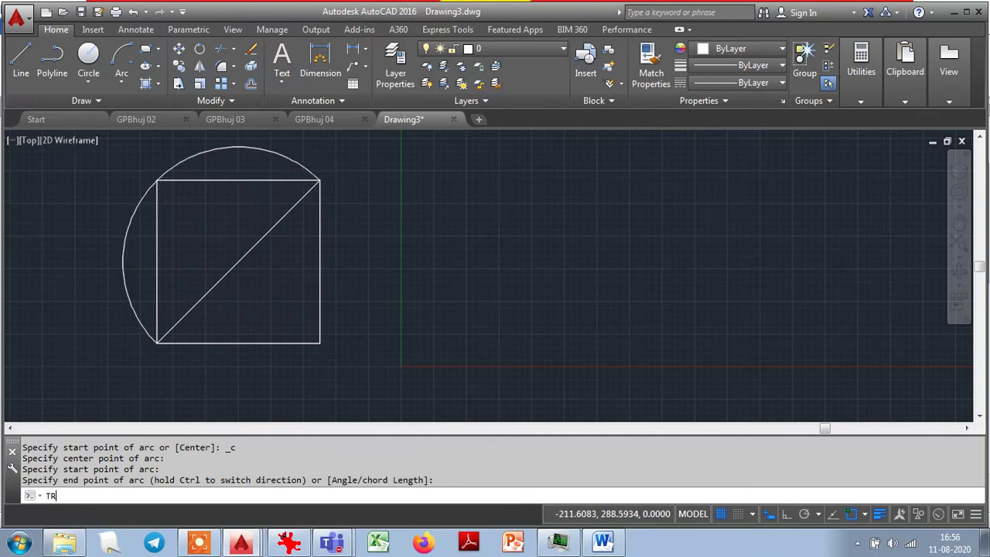
key(Return)
key(Return)
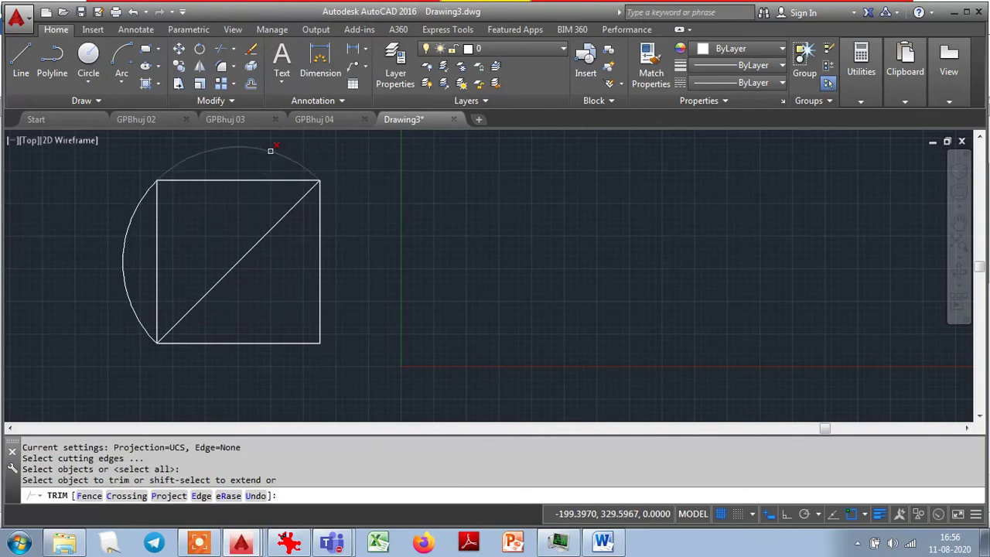
click(270, 150)
key(Escape)
key(Escape)
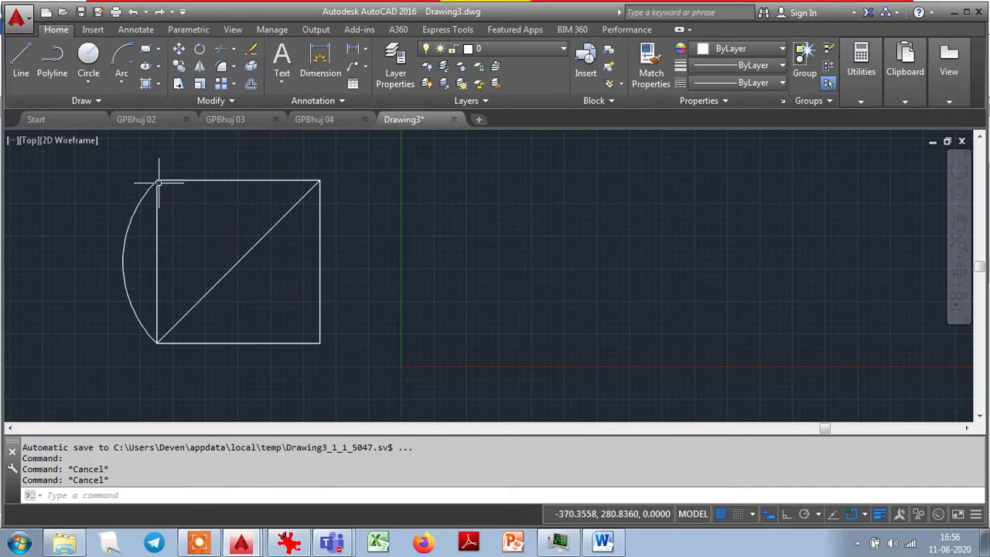
Erase the square's four sides and its diagonal, keeping only the trimmed arc.
click(347, 298)
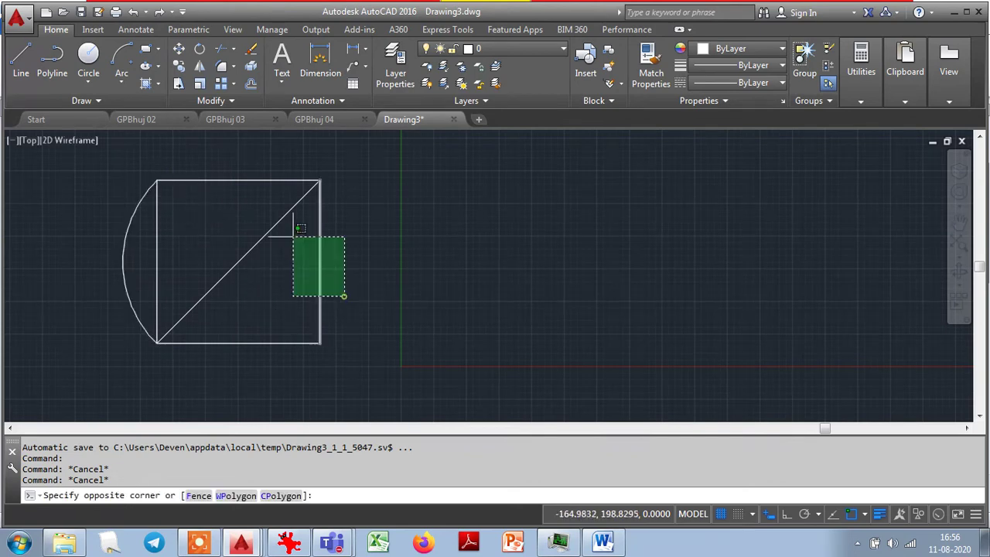
click(232, 164)
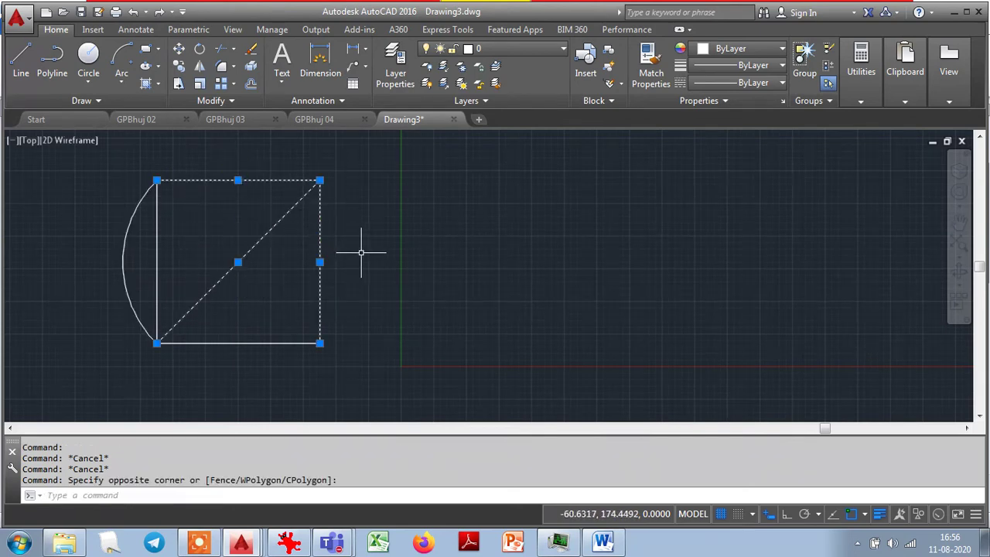
key(Delete)
click(258, 335)
click(215, 369)
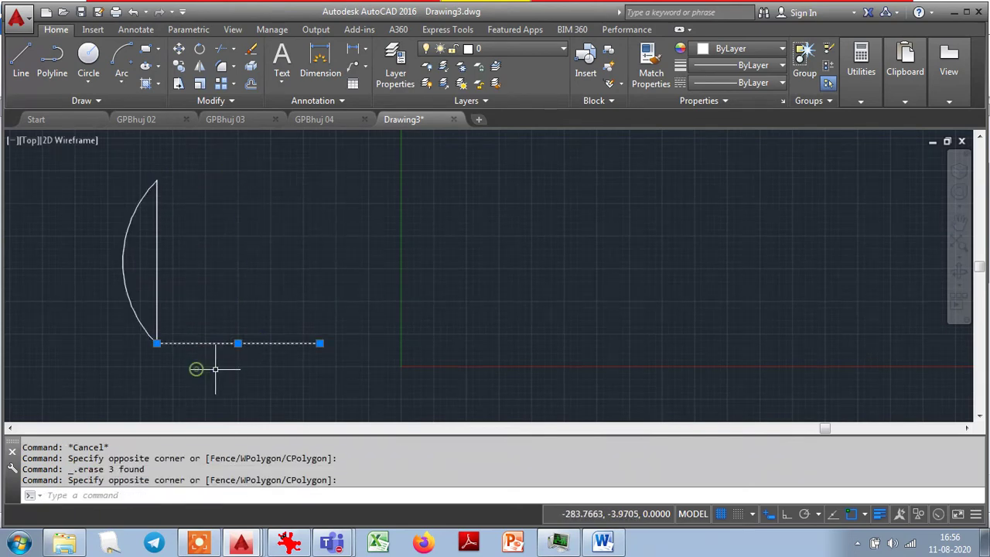
key(Delete)
click(168, 280)
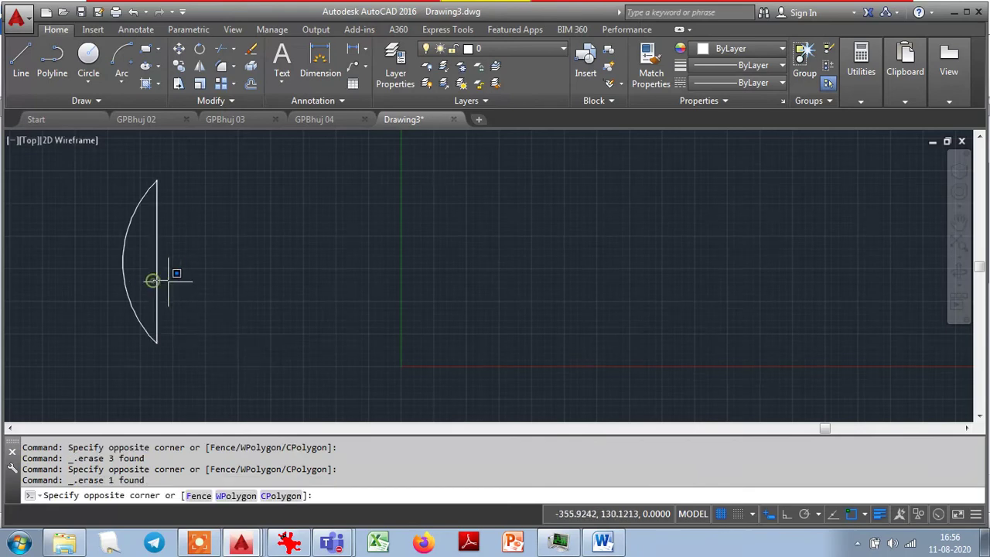
click(167, 280)
click(157, 281)
key(Delete)
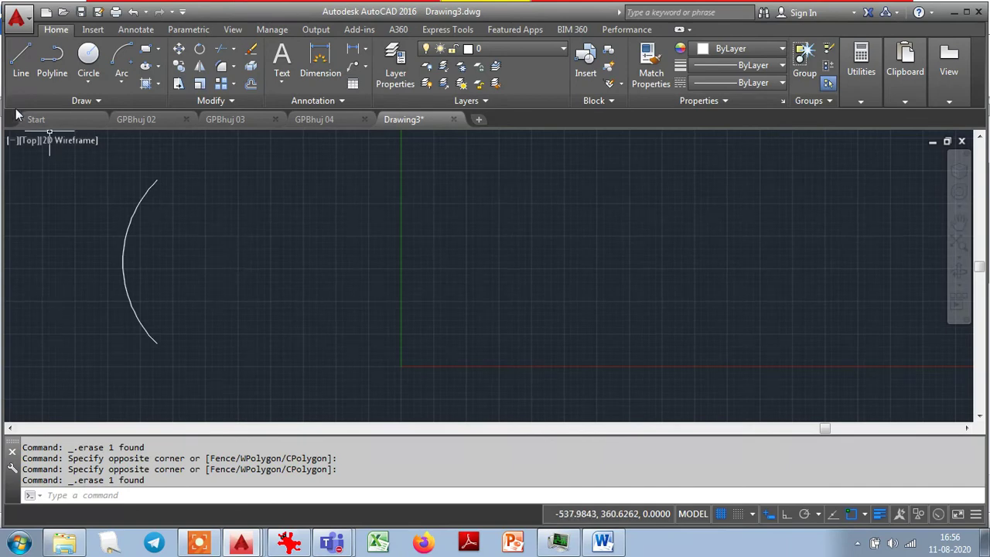
Draw two connected lines from the arc's upper endpoint to its center and on to its lower endpoint.
click(21, 59)
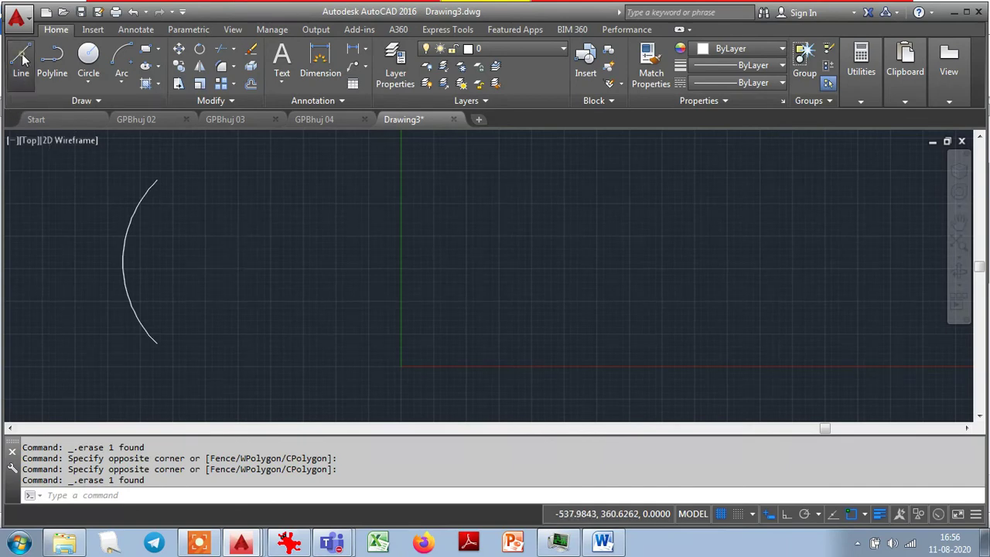
click(154, 180)
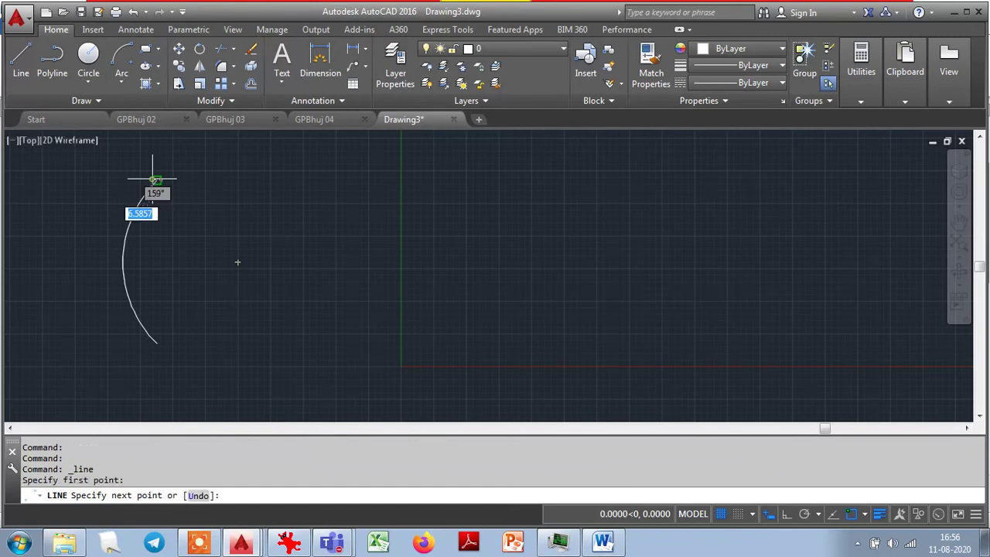
click(238, 263)
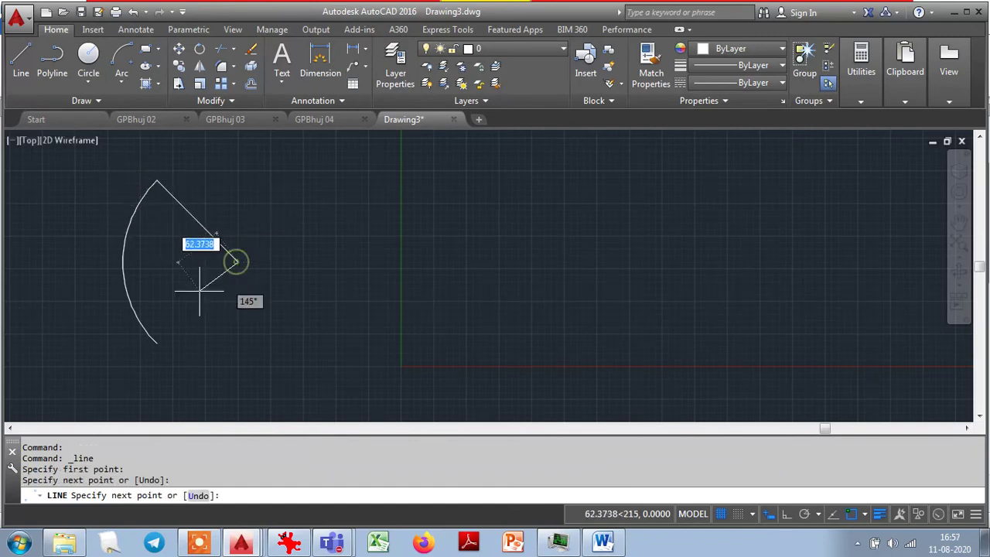
click(158, 343)
key(Escape)
key(Escape)
key(Escape)
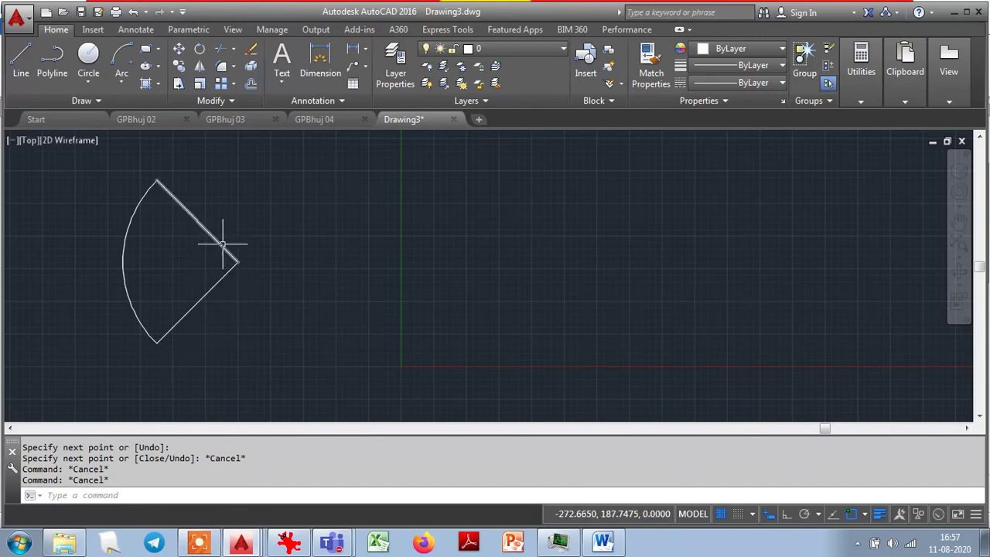
click(127, 82)
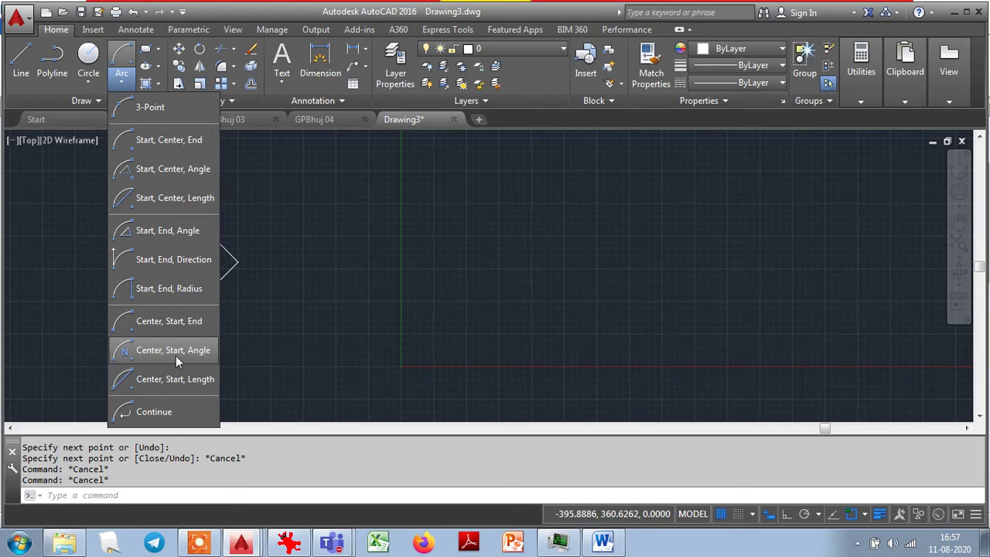
key(Escape)
key(Escape)
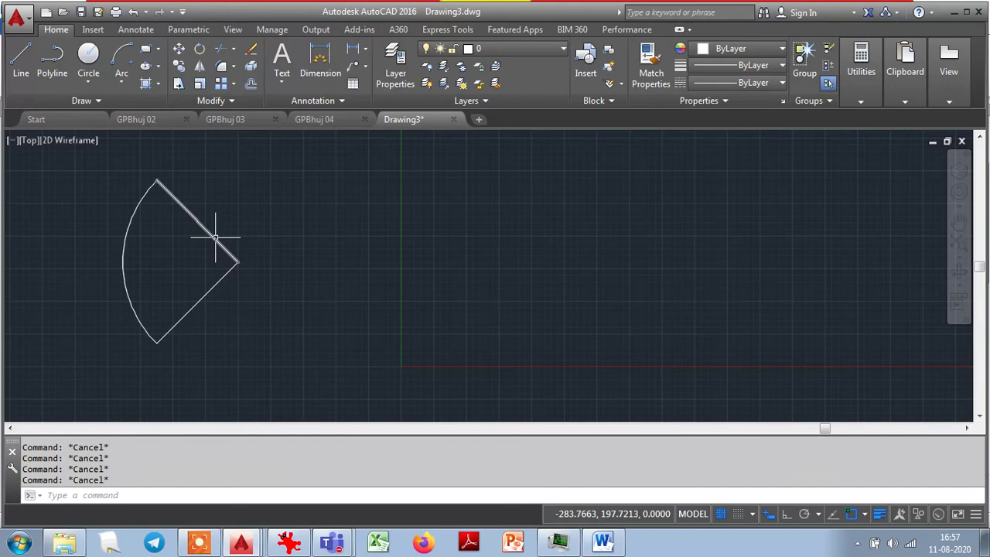
Draw a Center, Start, Angle arc to the right of the Y axis with Ortho on, radius about 303 and a 90° included angle.
click(121, 77)
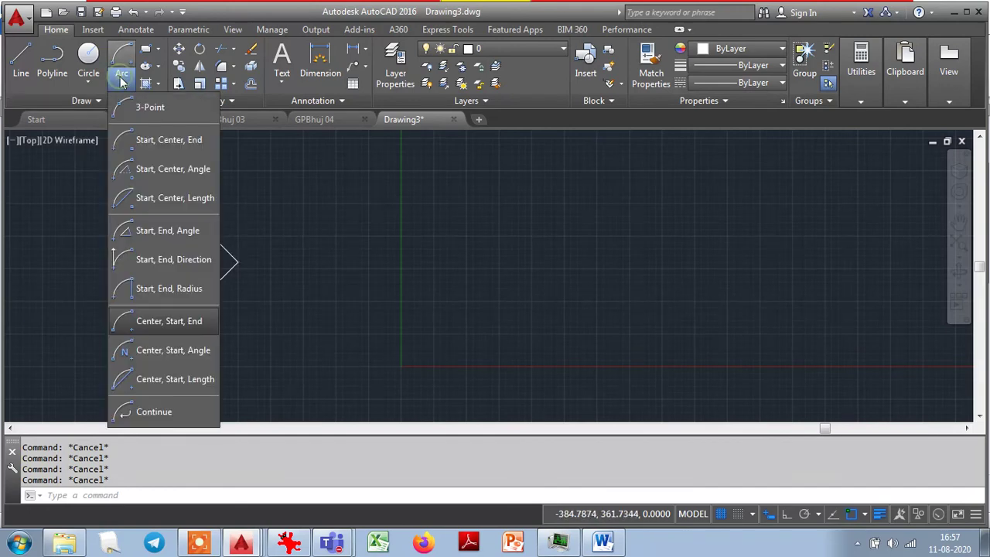
click(160, 350)
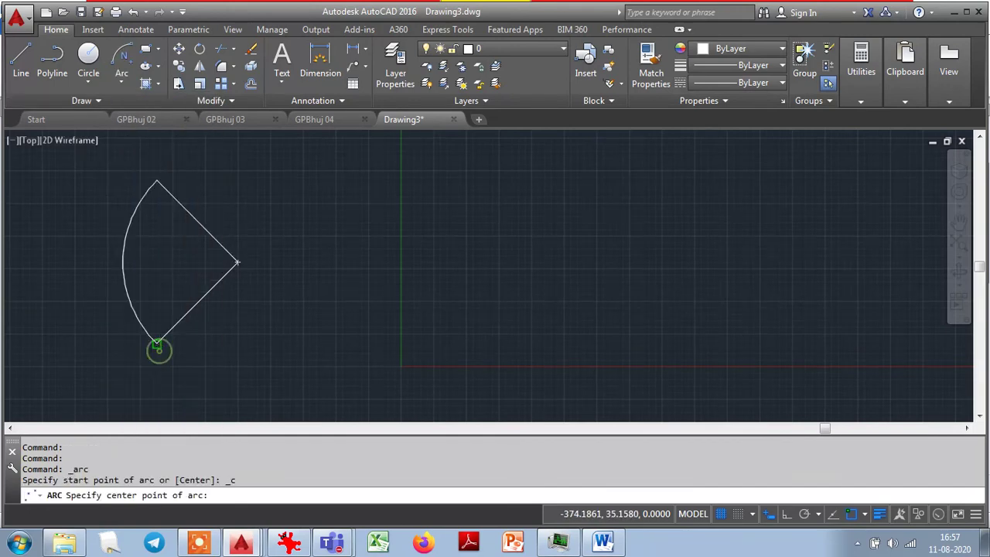
click(555, 270)
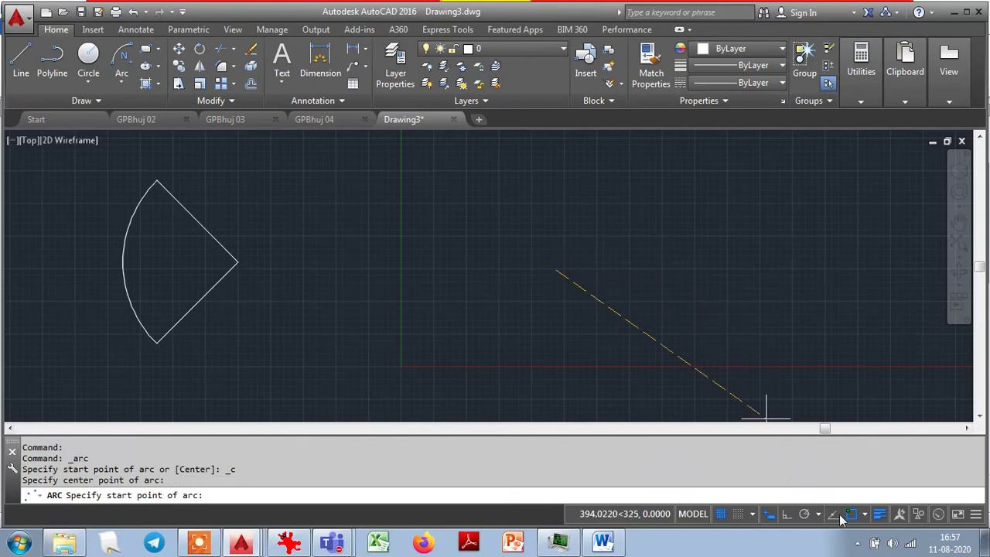
click(786, 516)
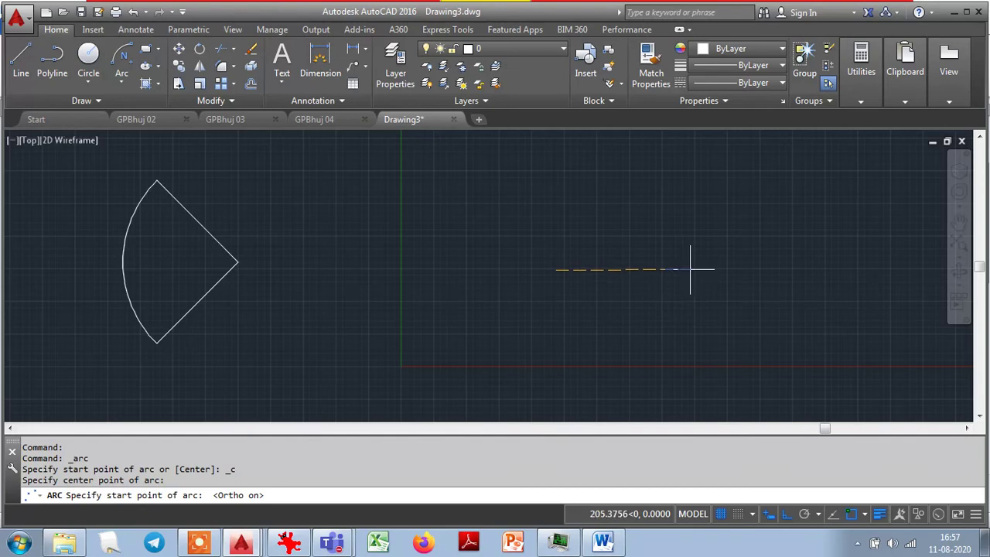
click(754, 271)
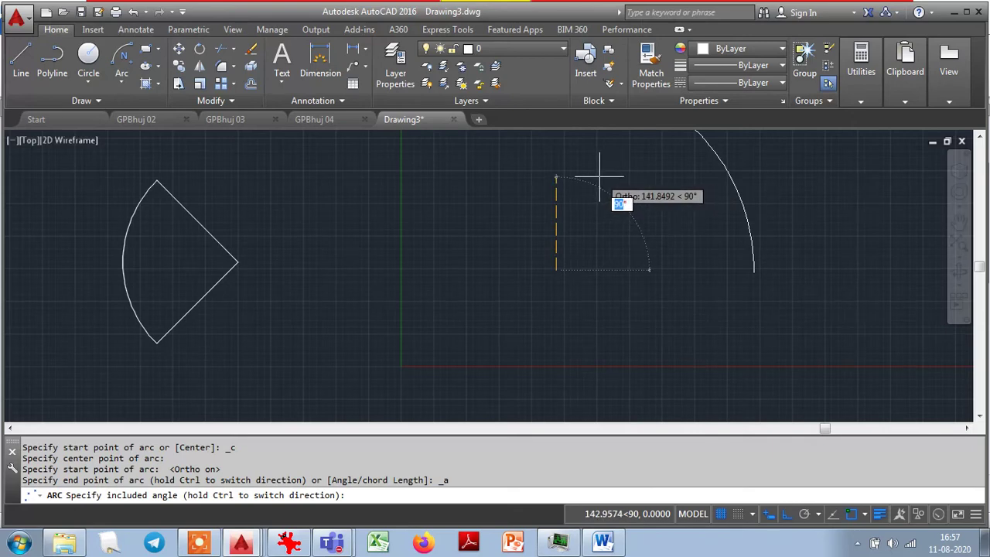
key(Escape)
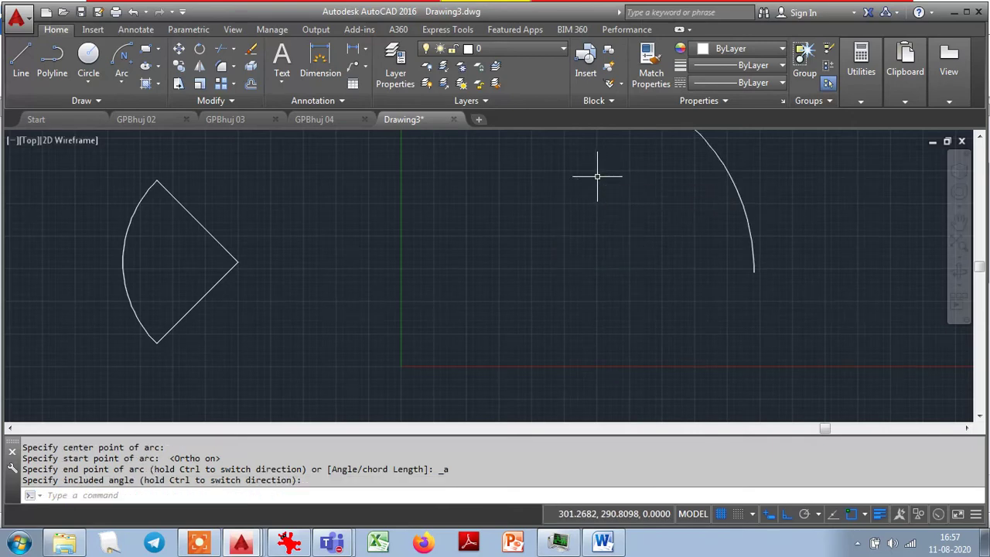
Draw two connected lines from the 90° arc's lower endpoint to its center and on to its upper endpoint.
scroll(598, 176, down, 4)
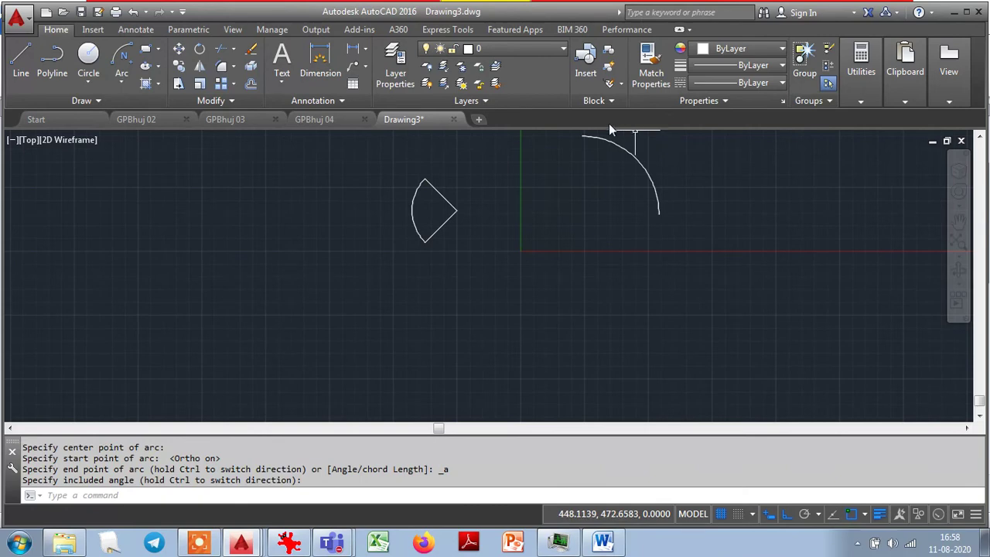
scroll(609, 131, up, 3)
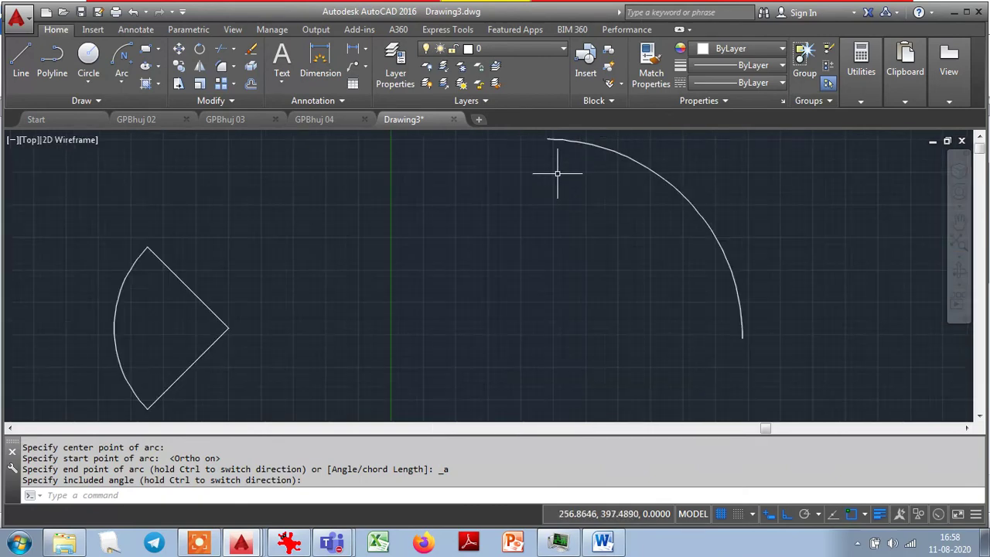
click(21, 61)
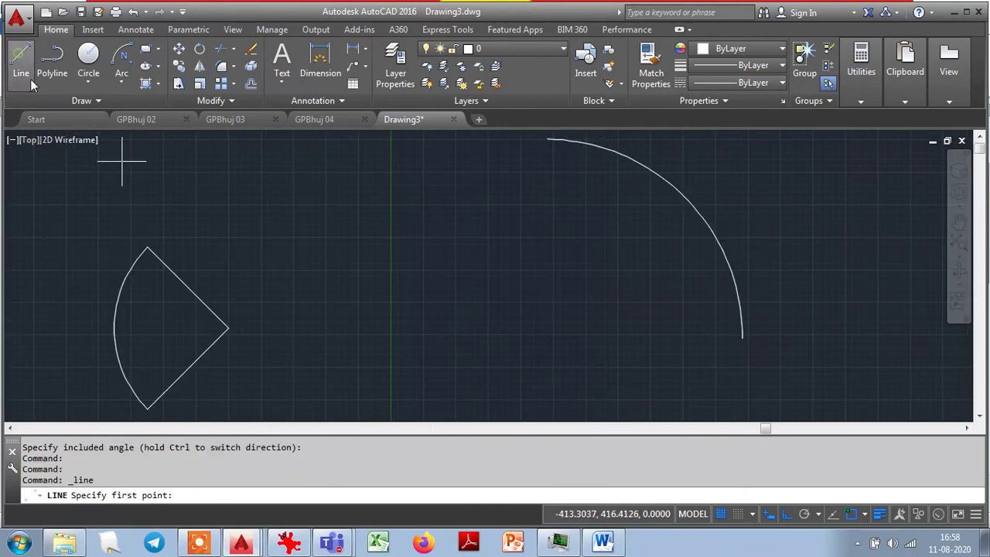
click(742, 338)
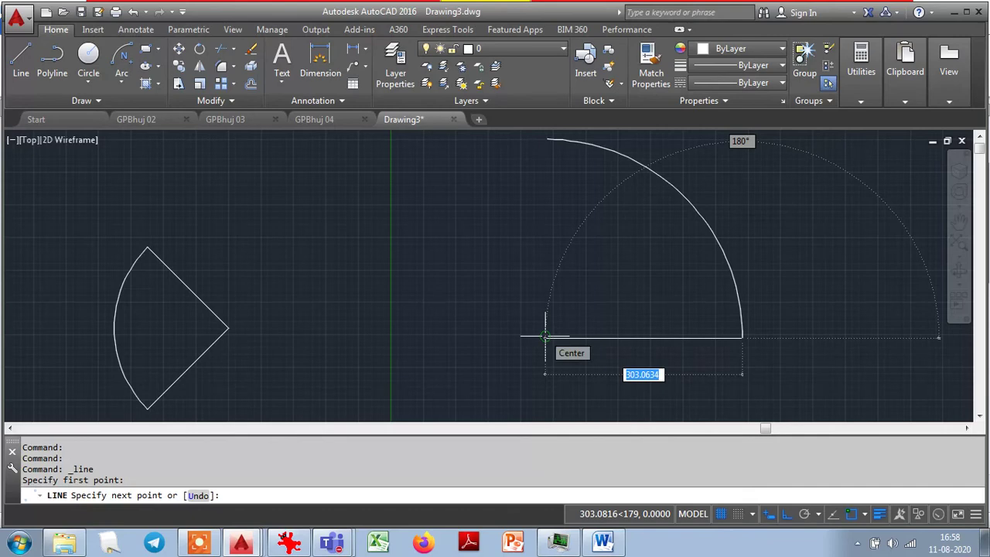
click(545, 338)
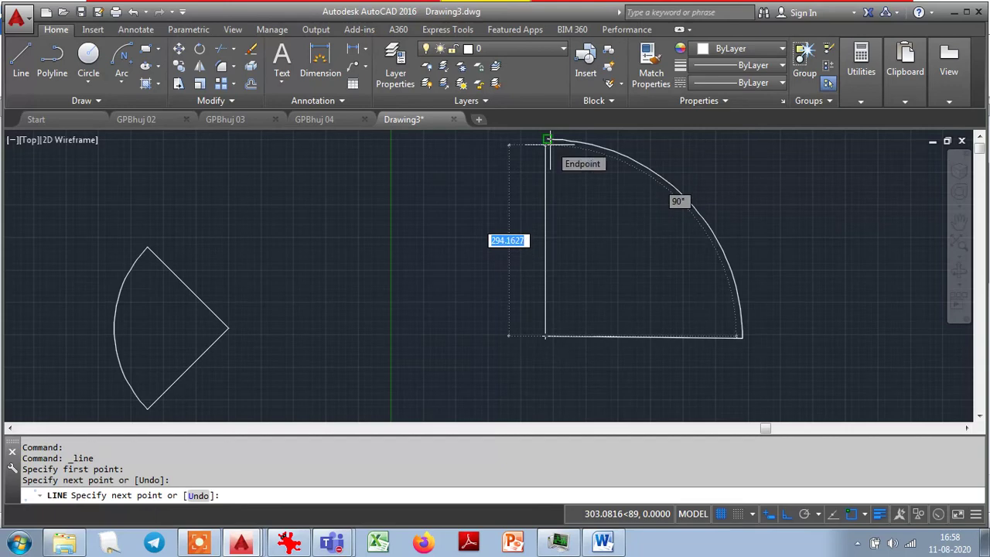
click(548, 141)
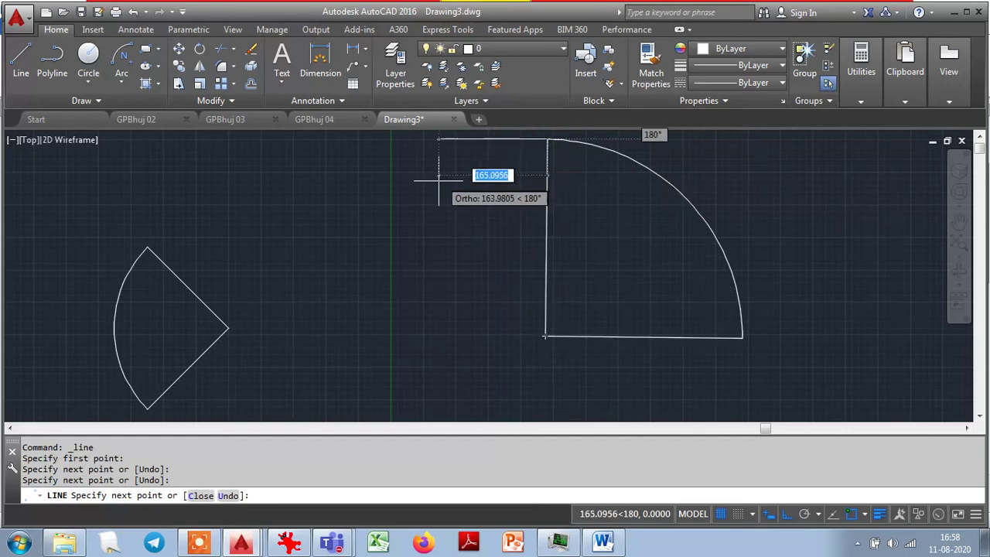
key(Escape)
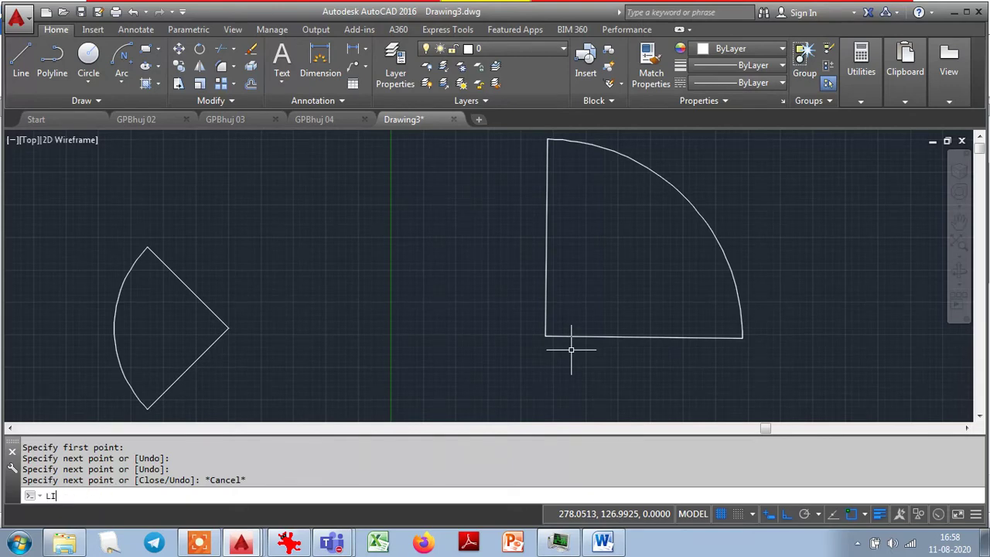
List the properties of the 90° sector's two radius lines and highlight their angles in the XY plane.
key(Return)
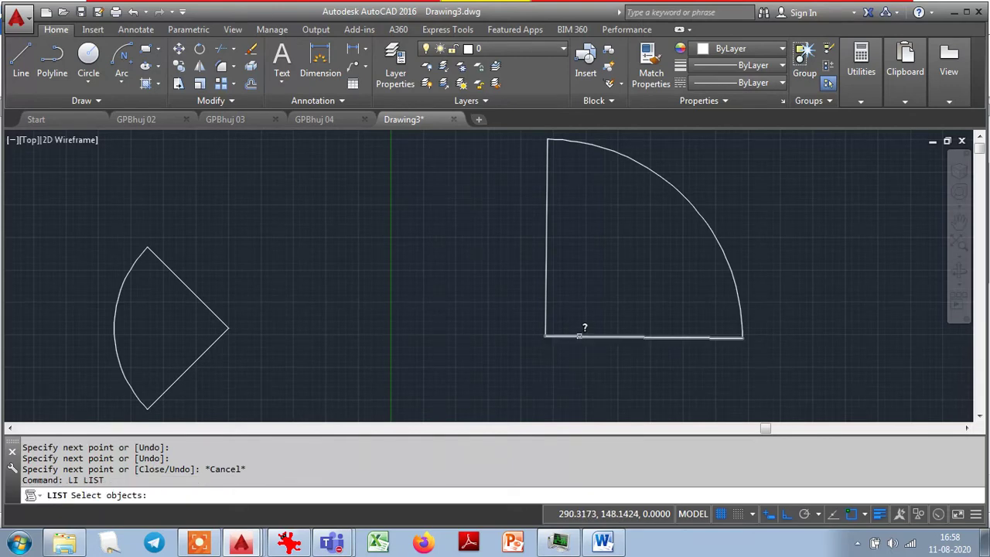
click(580, 336)
click(545, 315)
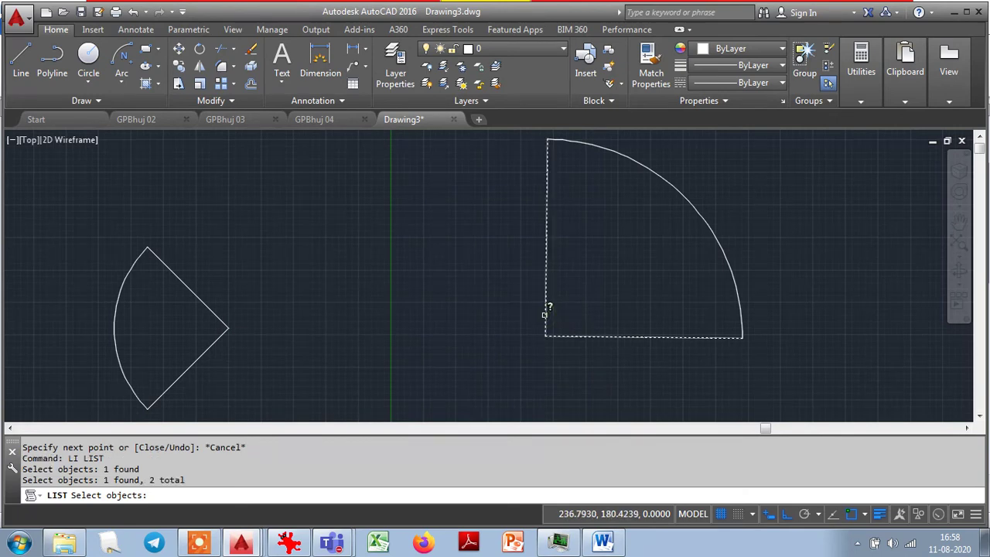
key(Return)
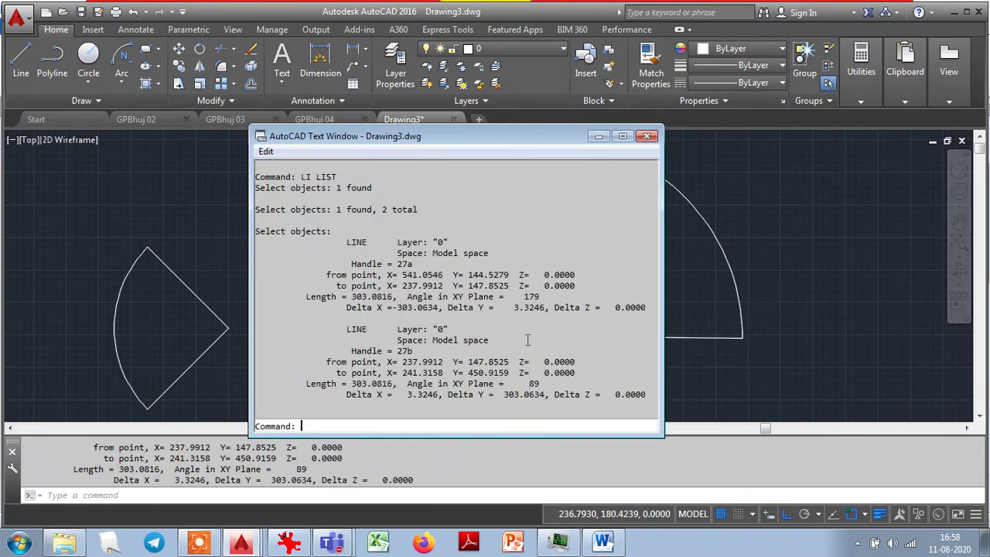
mouse_move(523, 297)
mouse_down()
mouse_move(545, 288)
mouse_move(536, 295)
mouse_up()
drag(523, 383, 542, 382)
key(F2)
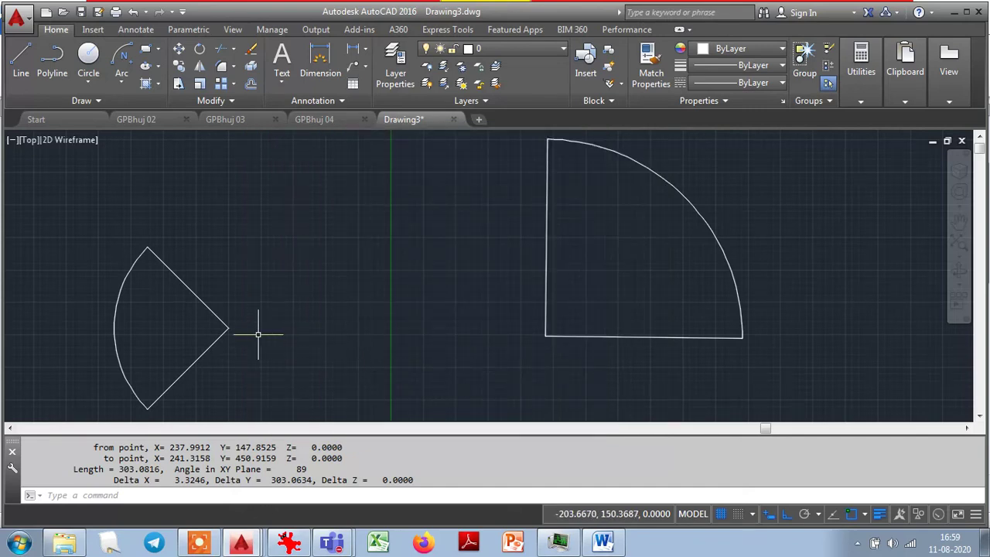
List the properties of the smaller sector's two radius lines and highlight their angles in the XY plane.
text(LI)
key(Return)
click(211, 311)
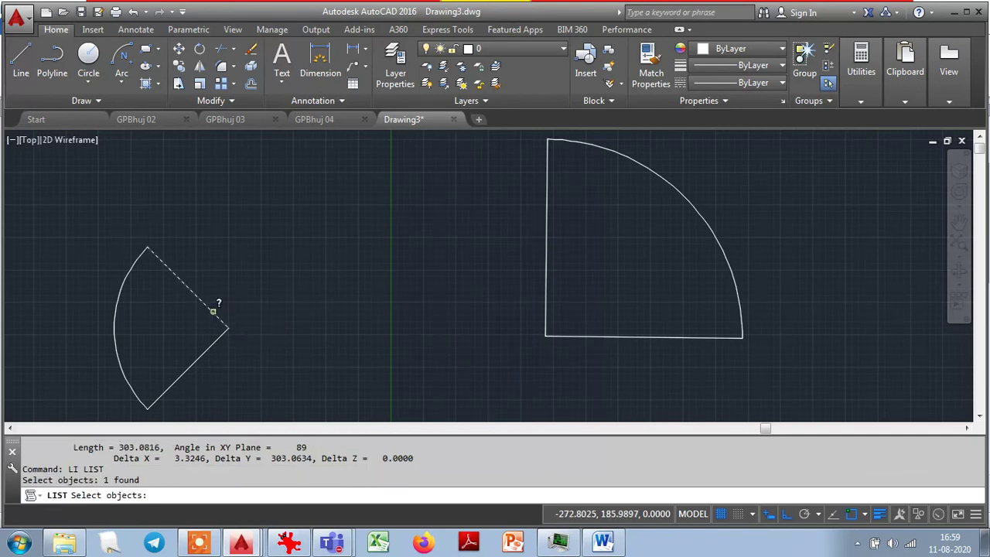
click(209, 343)
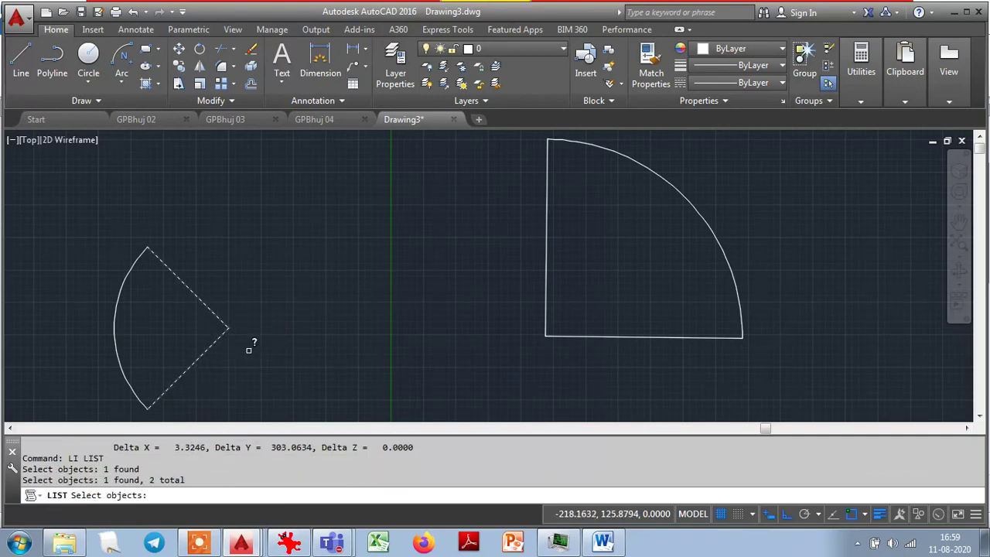
key(Return)
drag(523, 383, 543, 384)
drag(522, 296, 547, 293)
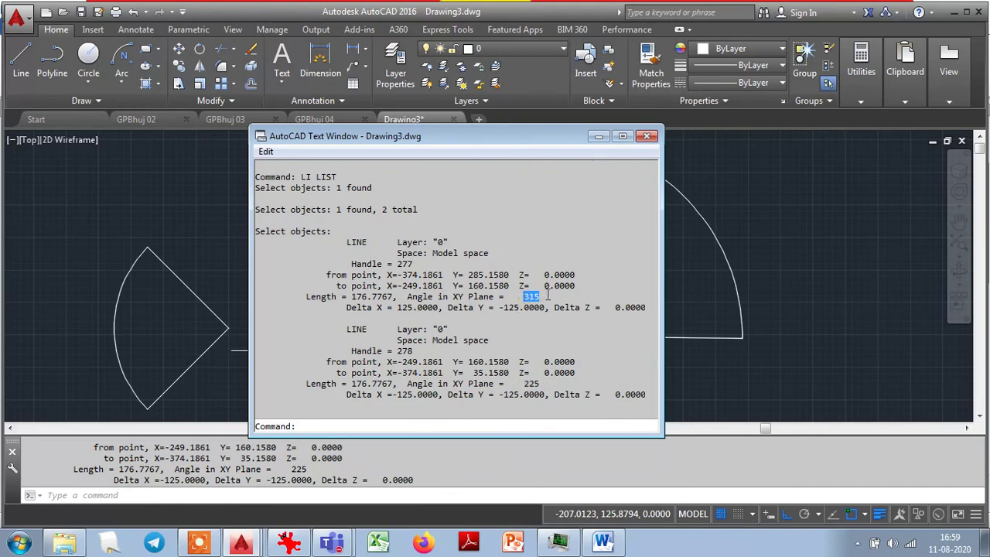
click(700, 312)
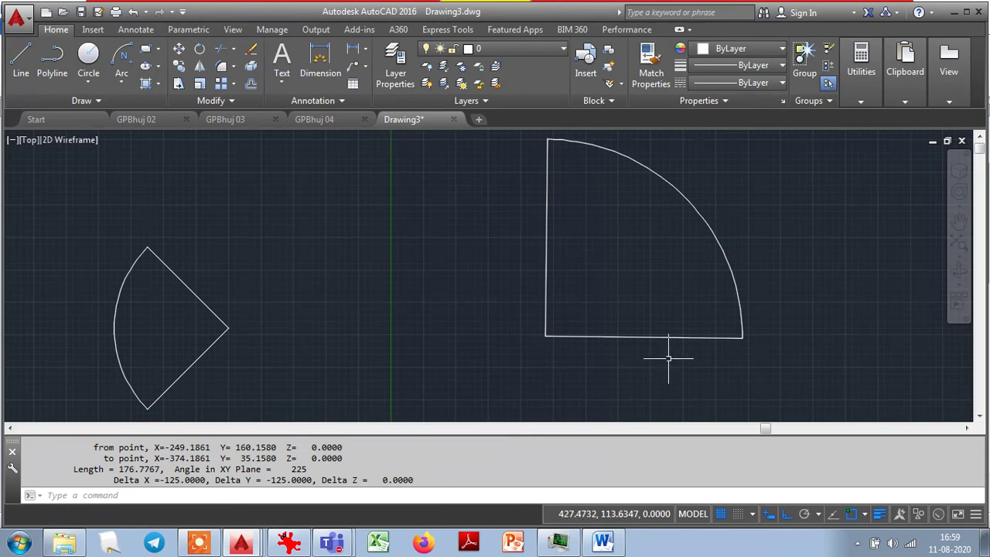
Erase both sectors, including their arcs and radius lines.
click(764, 360)
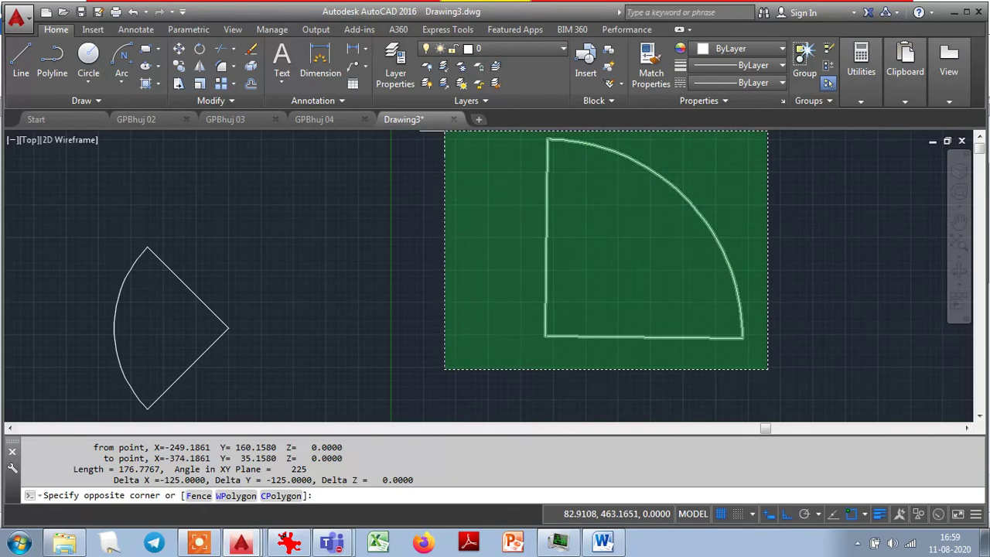
click(444, 133)
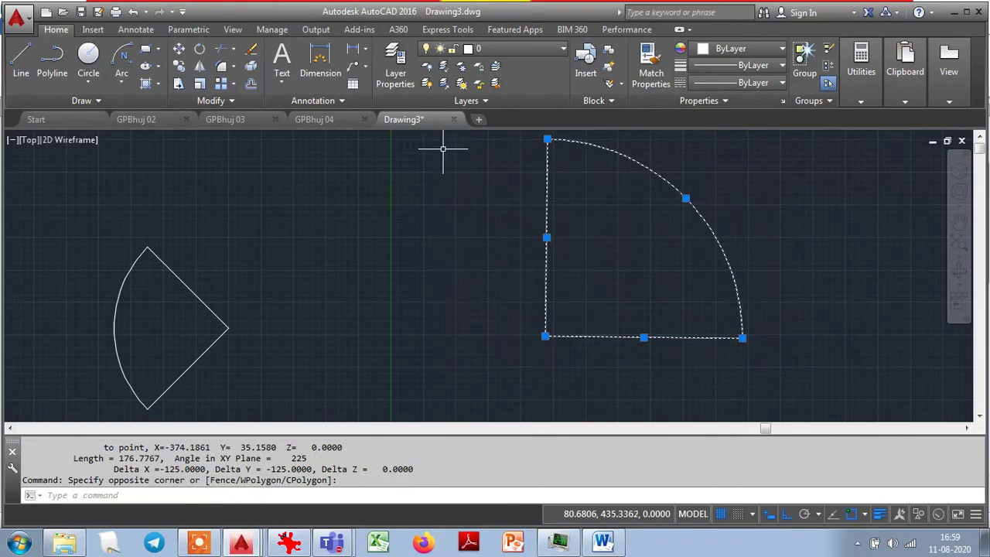
key(Delete)
click(111, 412)
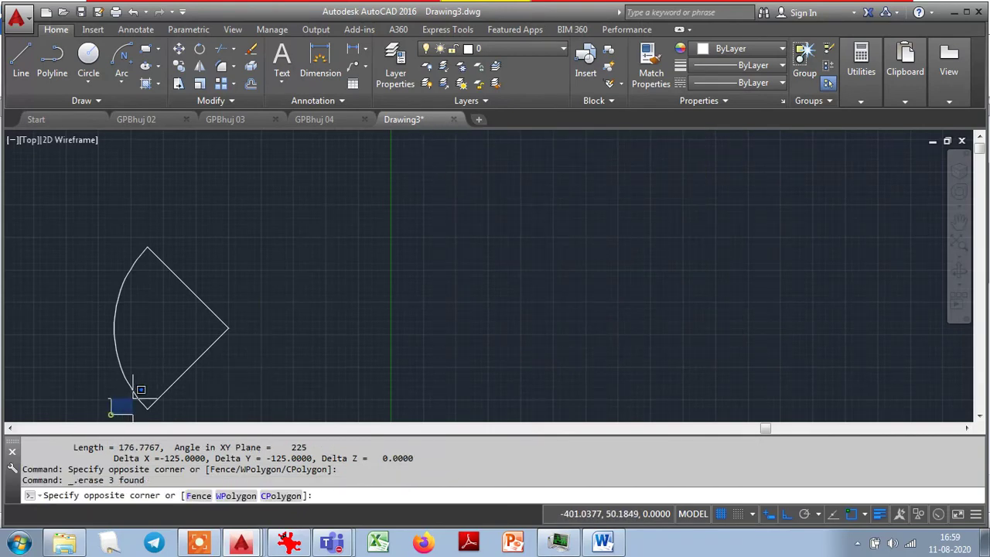
click(248, 232)
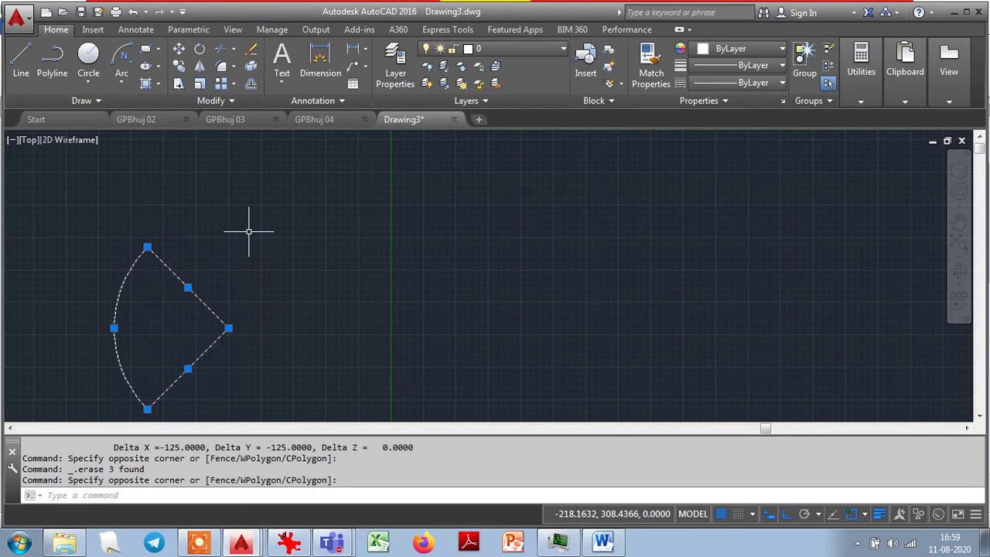
key(Delete)
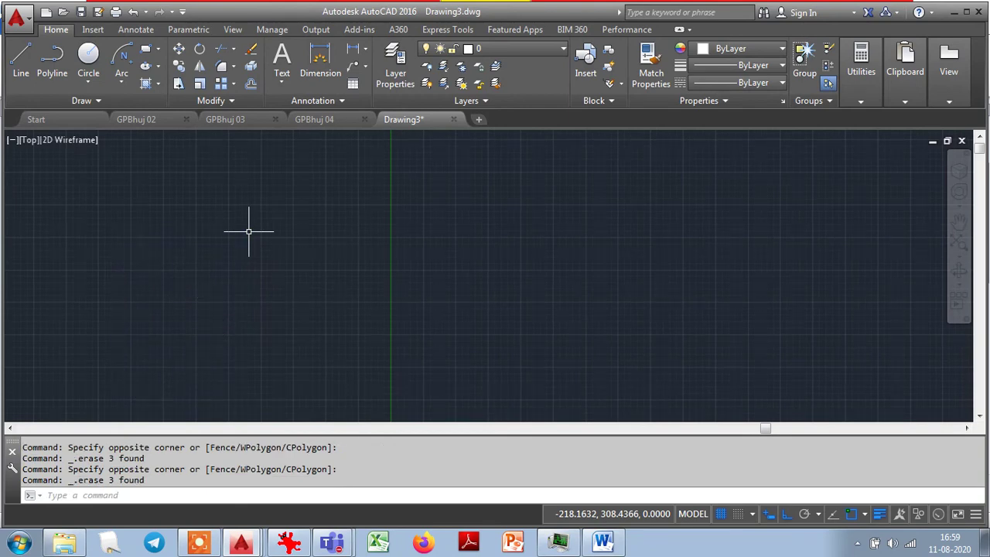
click(120, 82)
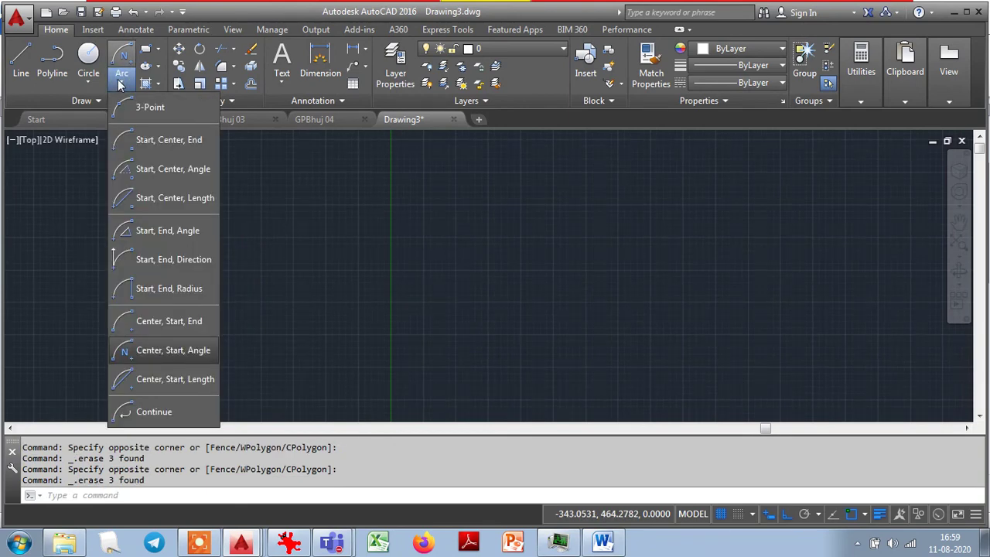
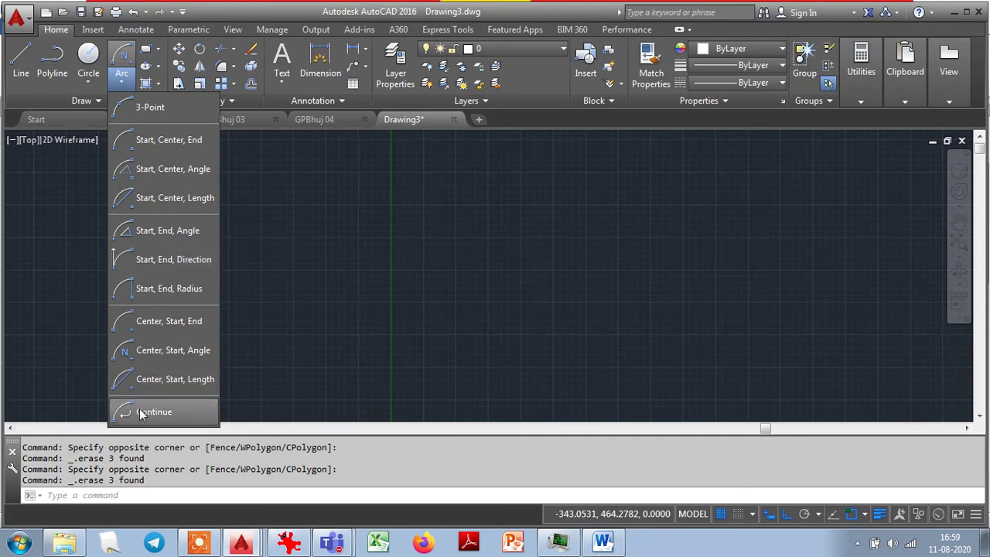
key(Escape)
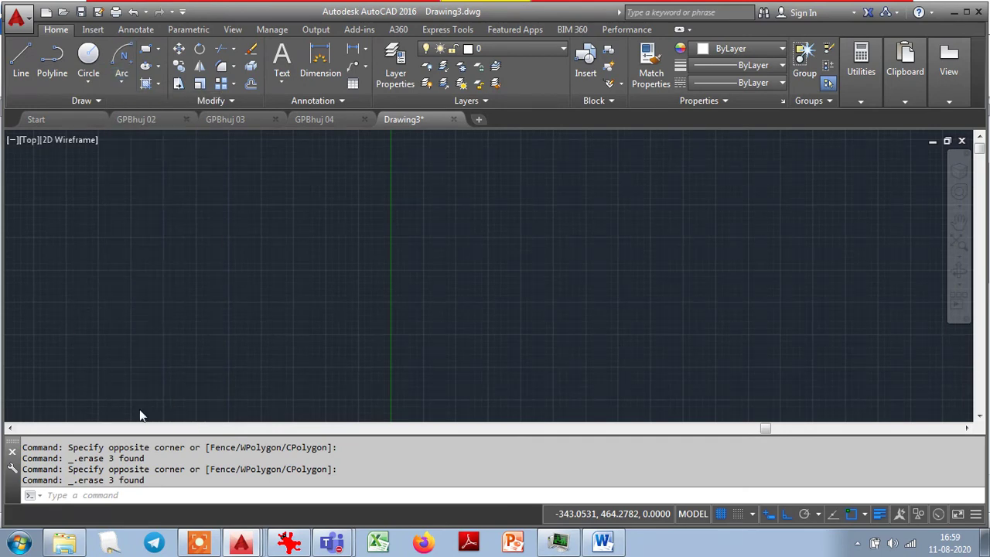
Draw a right-bulging three-point arc on the positive-X side of the Y axis, with Ortho turned off for its end point.
key(Escape)
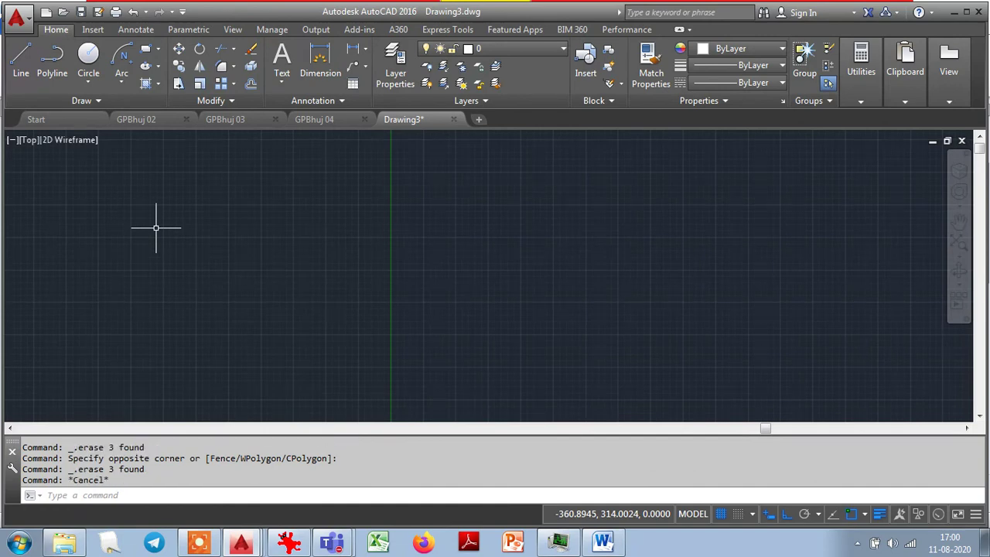
text(a)
key(Return)
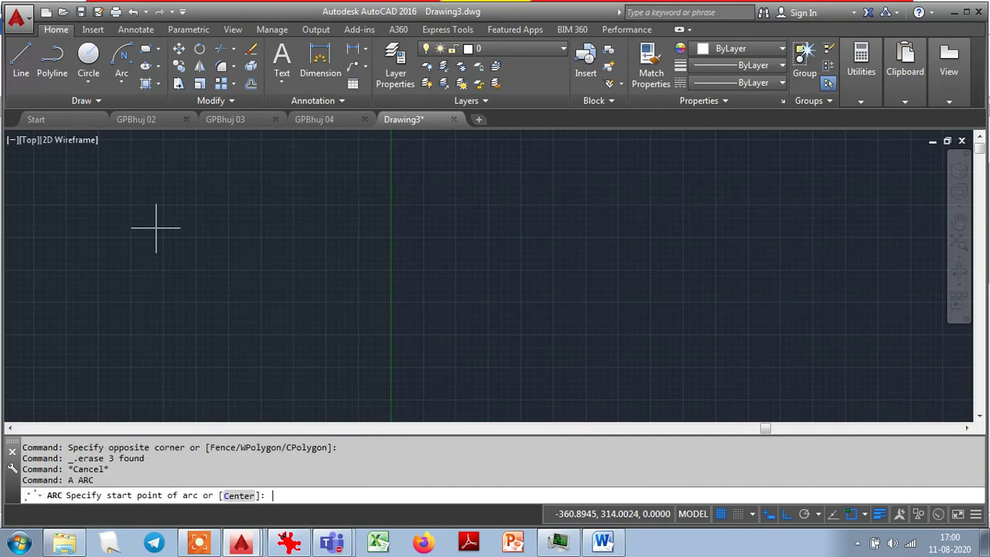
click(724, 335)
click(687, 280)
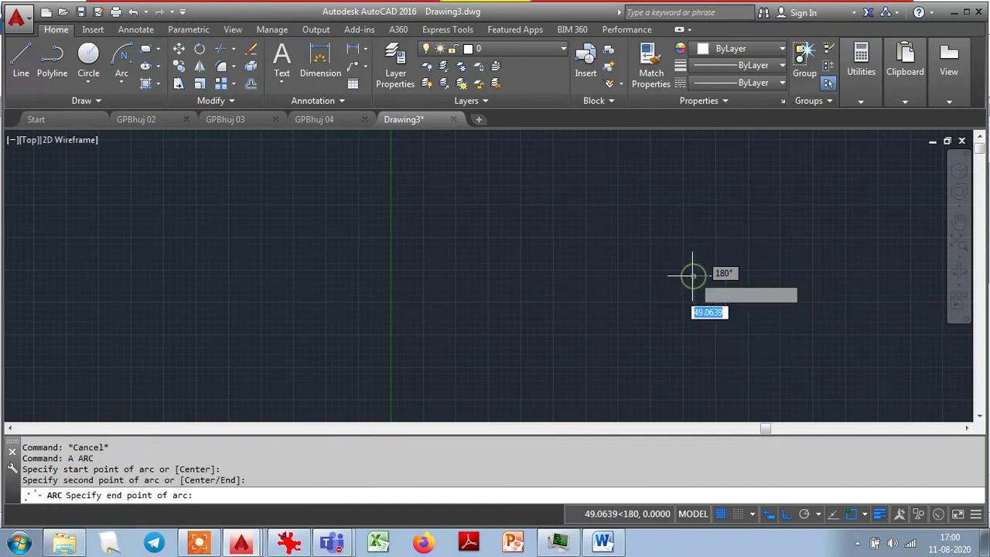
click(786, 514)
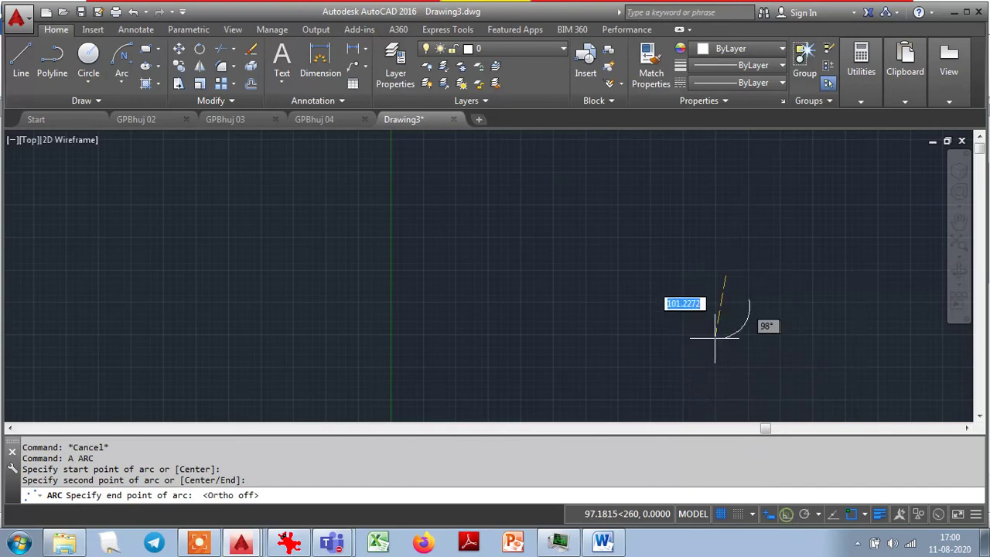
click(700, 253)
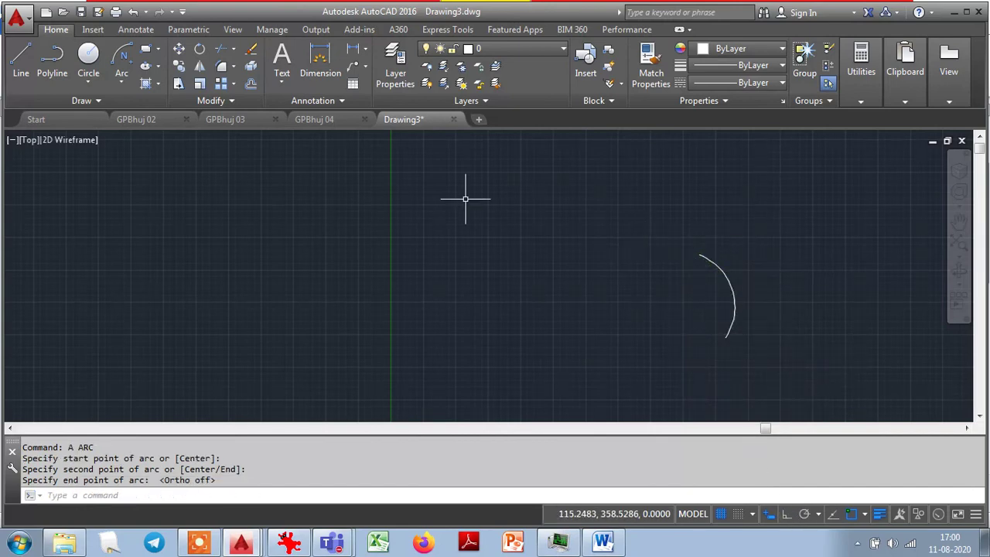
Draw two more three-point arcs, one arching upward beside the first arc and one bulging left beyond the Y axis.
key(Return)
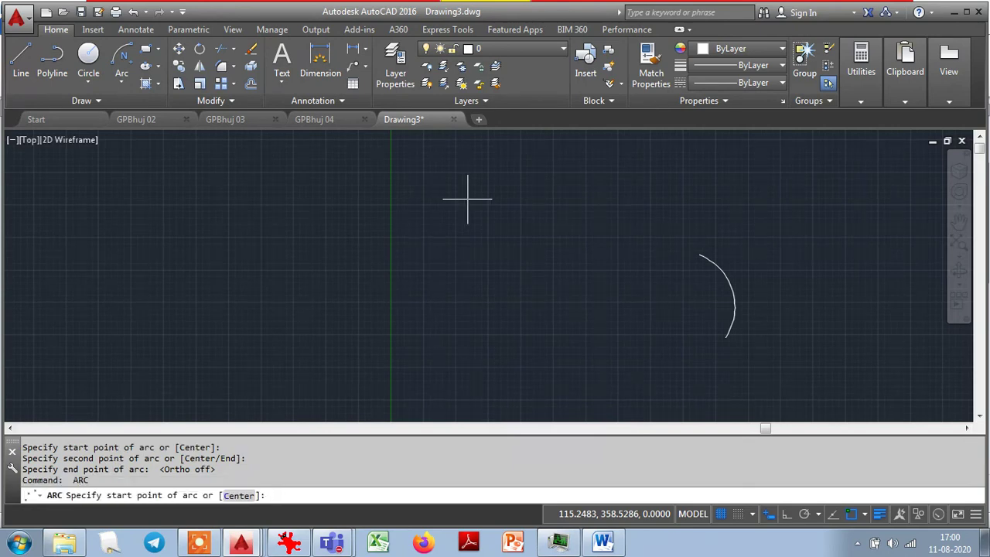
click(616, 222)
click(552, 217)
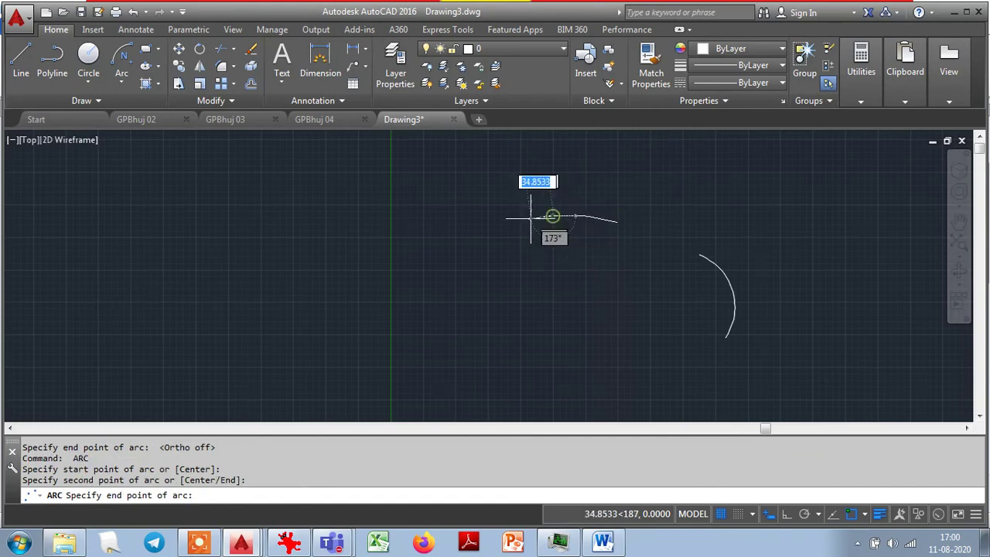
click(504, 246)
key(Return)
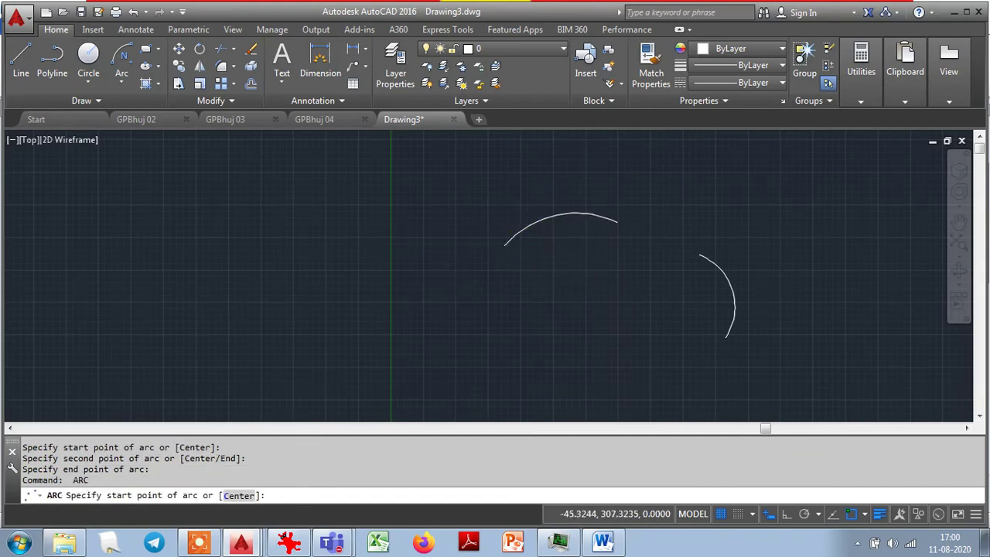
click(350, 230)
click(318, 264)
click(339, 316)
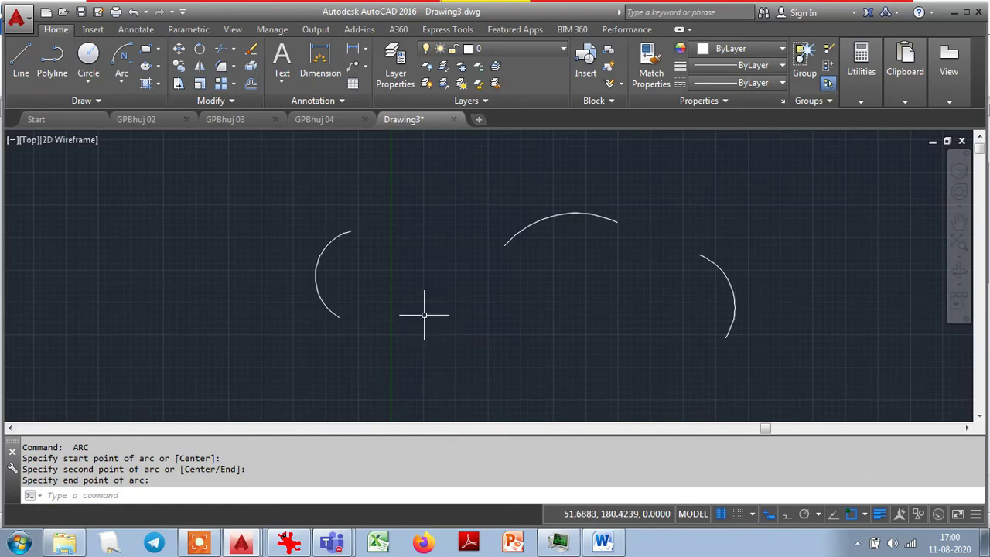
Erase all three three-point arcs.
click(767, 350)
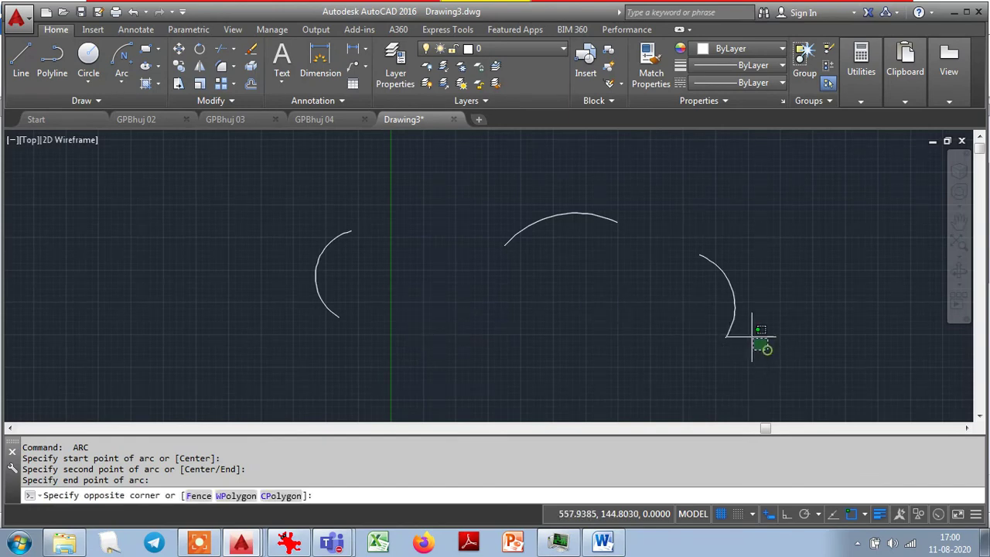
click(272, 203)
key(Delete)
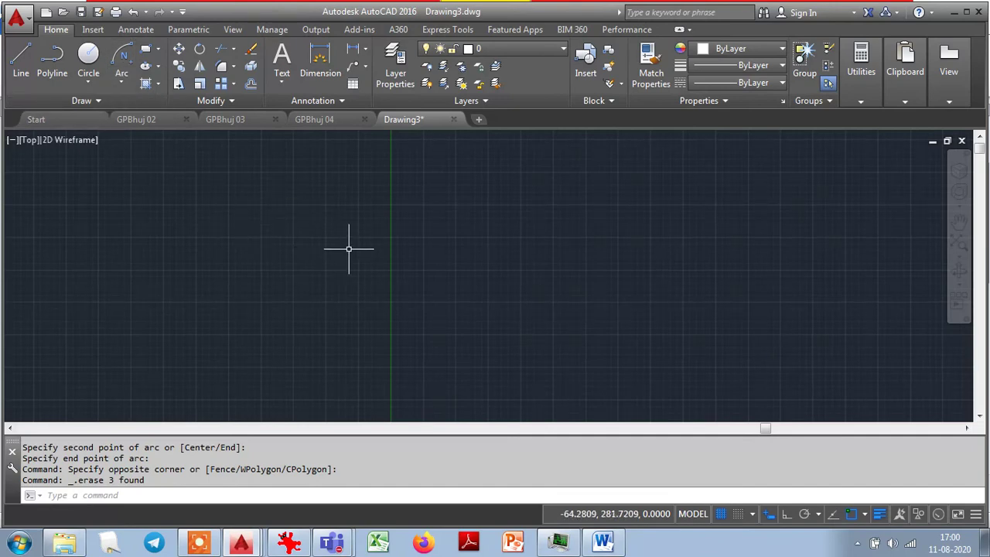
Draw a large three-point arc running from a lower right start point up and over to an upper left end point.
text(a)
key(Return)
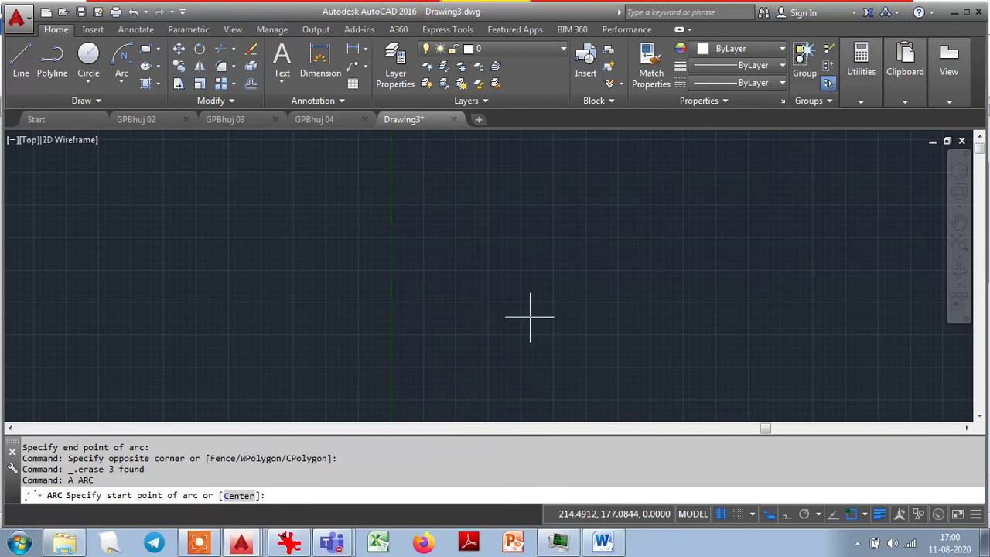
click(637, 336)
click(613, 260)
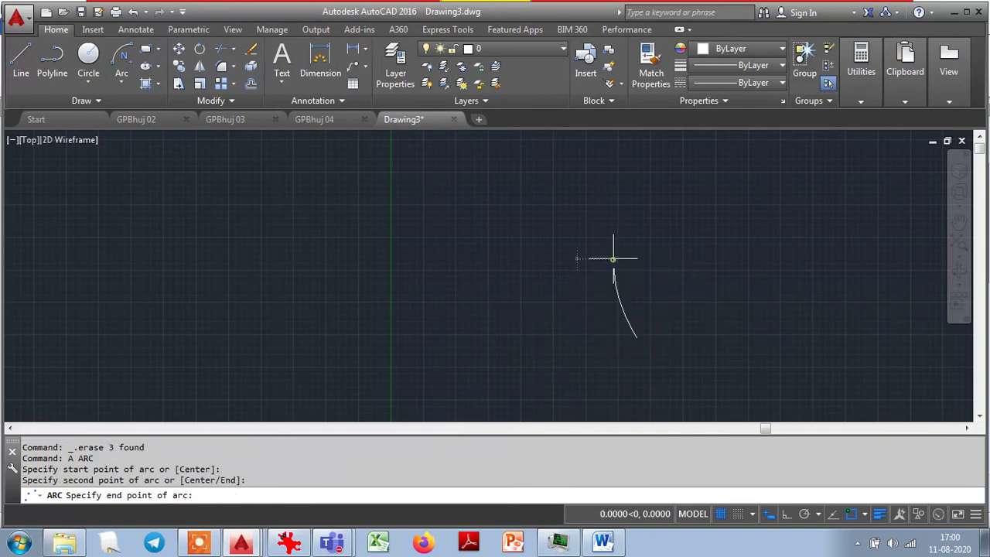
click(501, 218)
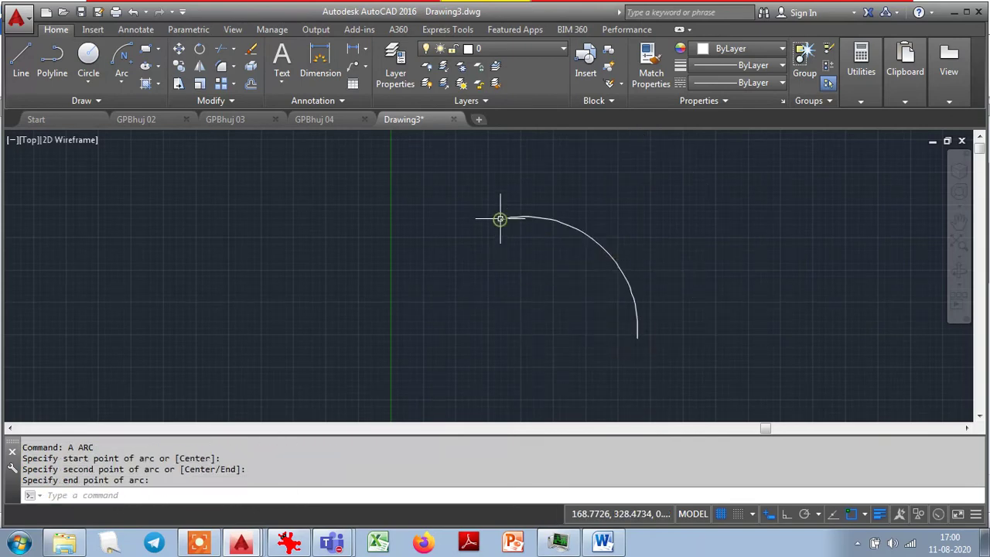
Add a tangent arc with the Continue method from the first arc's upper end, curving upward to form an S shape.
click(121, 85)
click(152, 408)
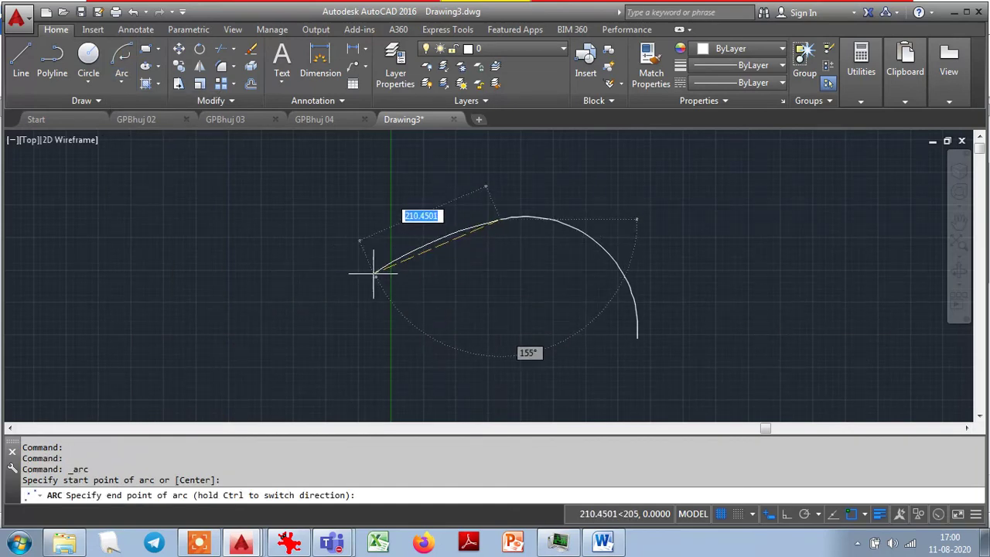
click(431, 172)
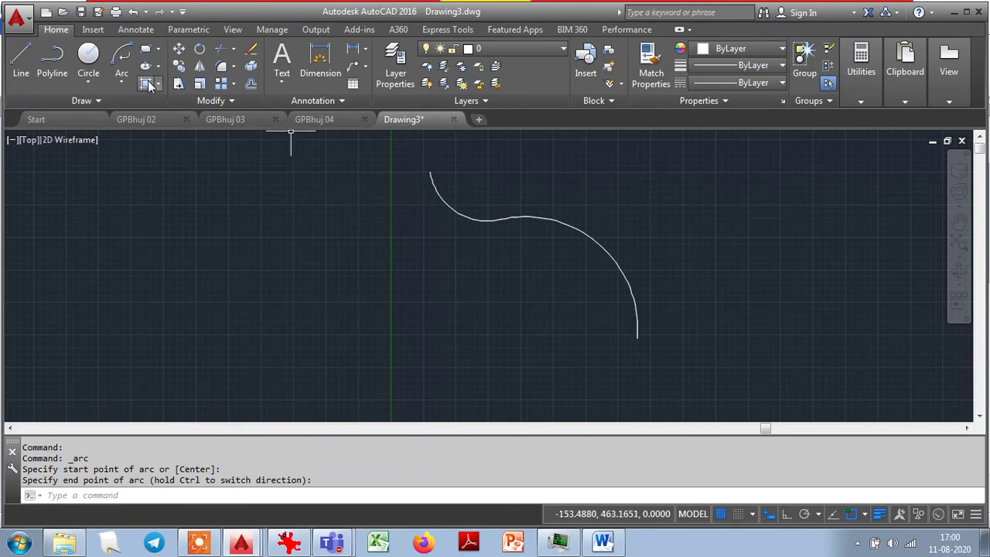
Continue the curve from the S shape's upper end with a large tangent arc looping over the Y axis to its far side.
click(122, 85)
key(Return)
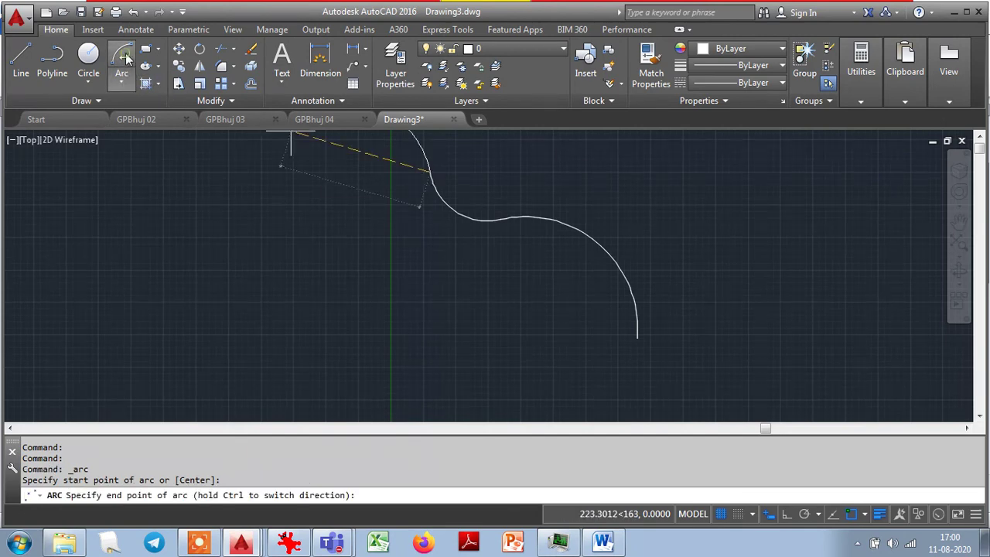
click(223, 262)
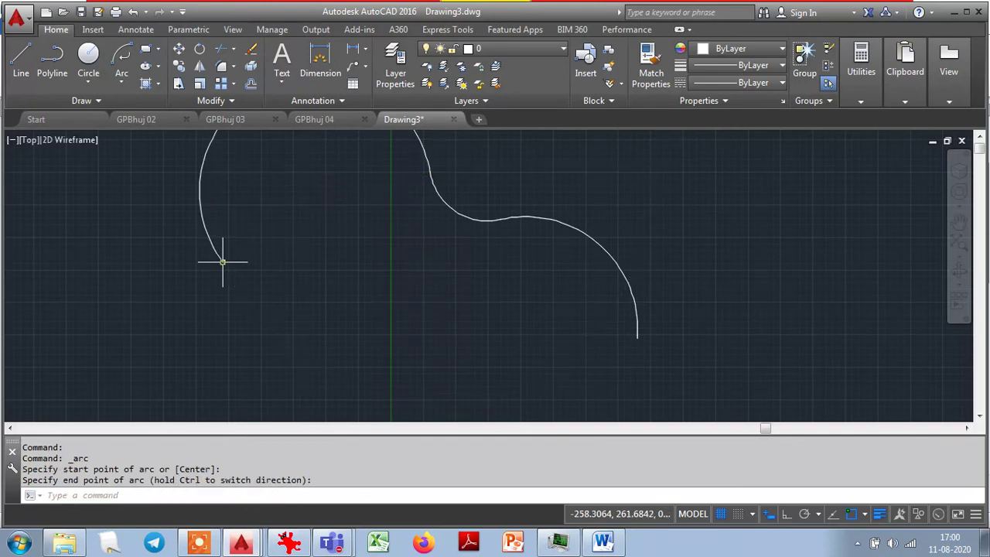
click(958, 246)
click(958, 246)
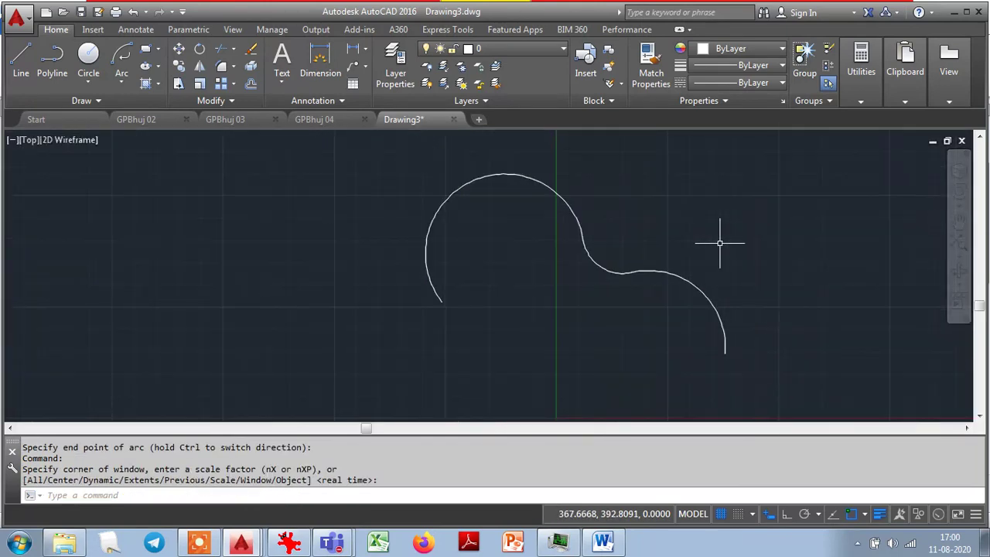
Close the outline with another continued arc ending at the first arc's start point.
click(118, 60)
key(Return)
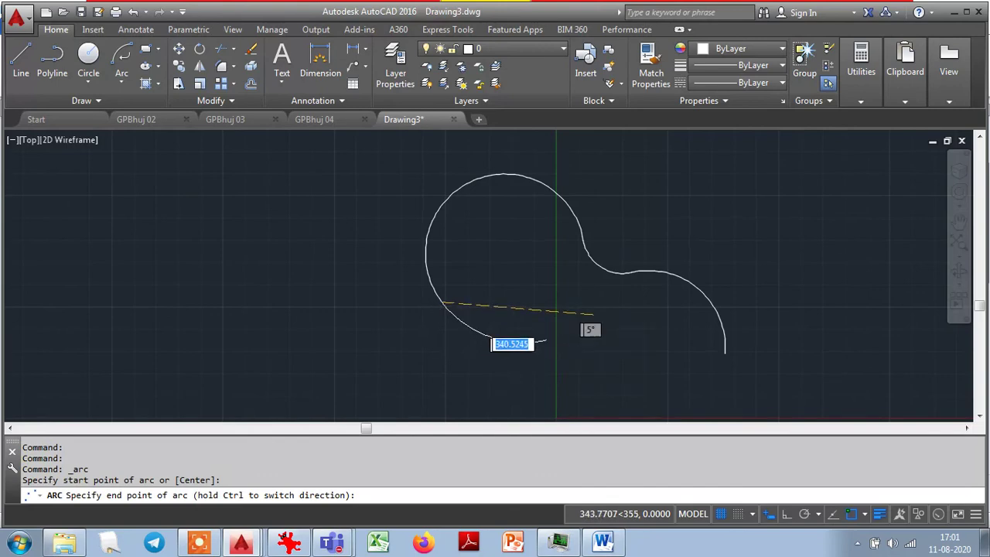
click(725, 353)
key(Escape)
key(Escape)
key(Escape)
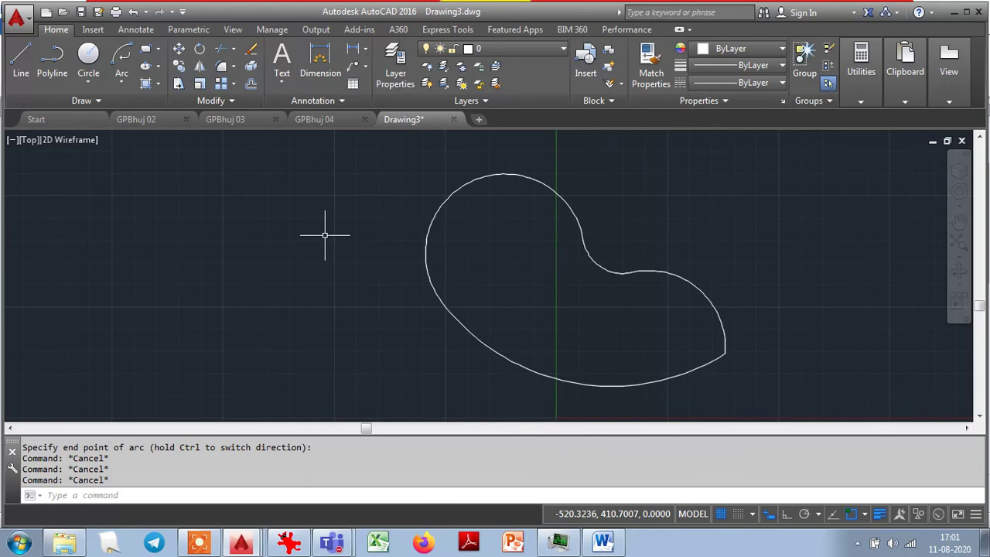
Erase the closed outline of four connected arcs.
click(353, 379)
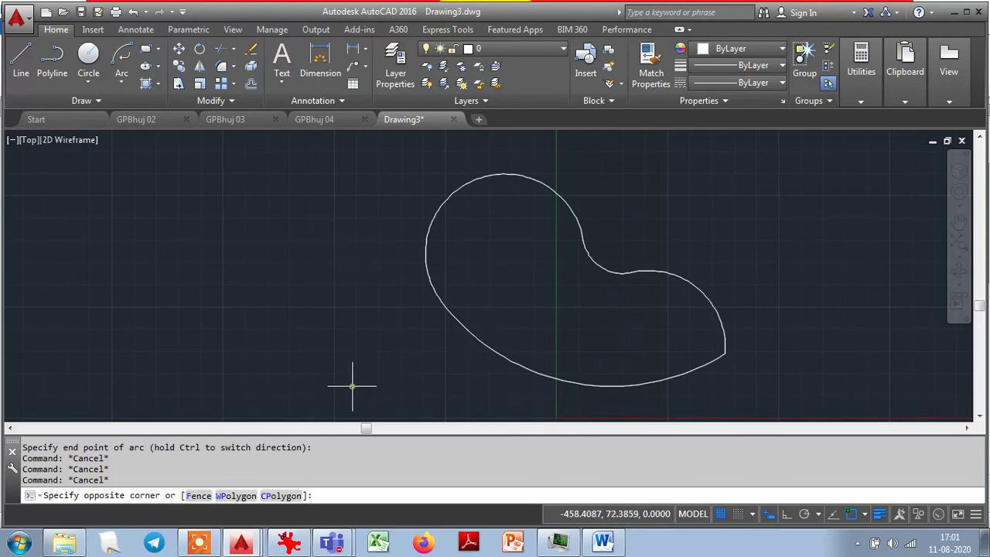
click(772, 162)
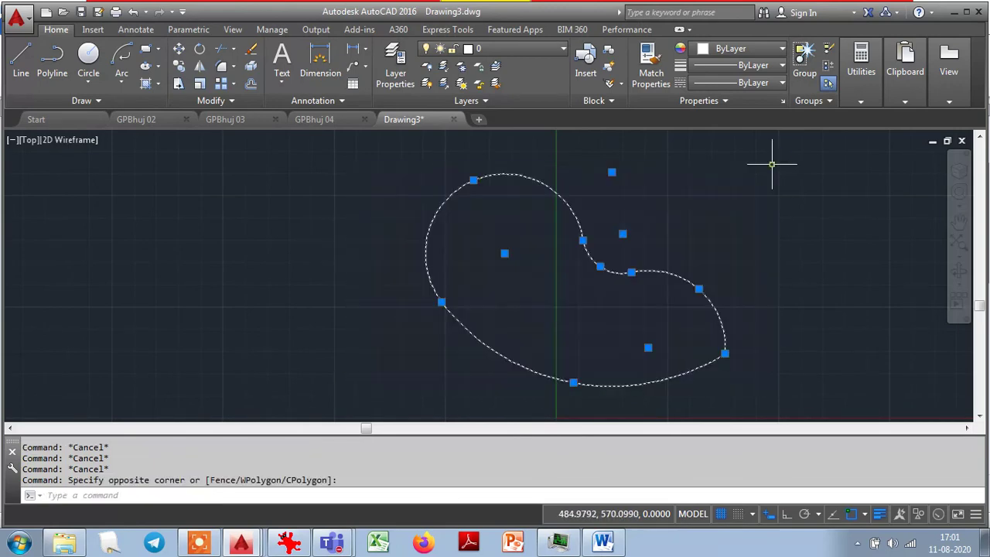
key(Delete)
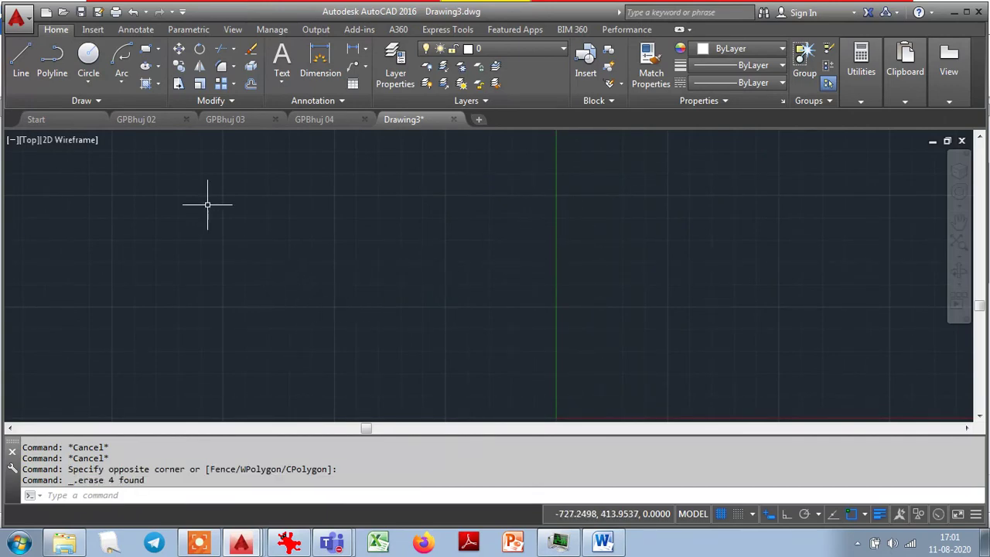
Open the list of arc construction methods.
click(121, 85)
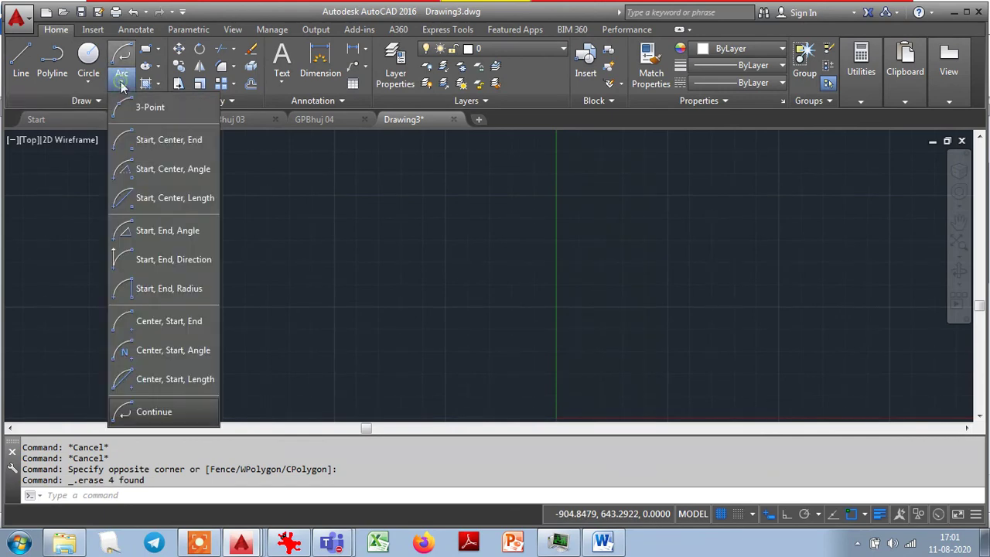